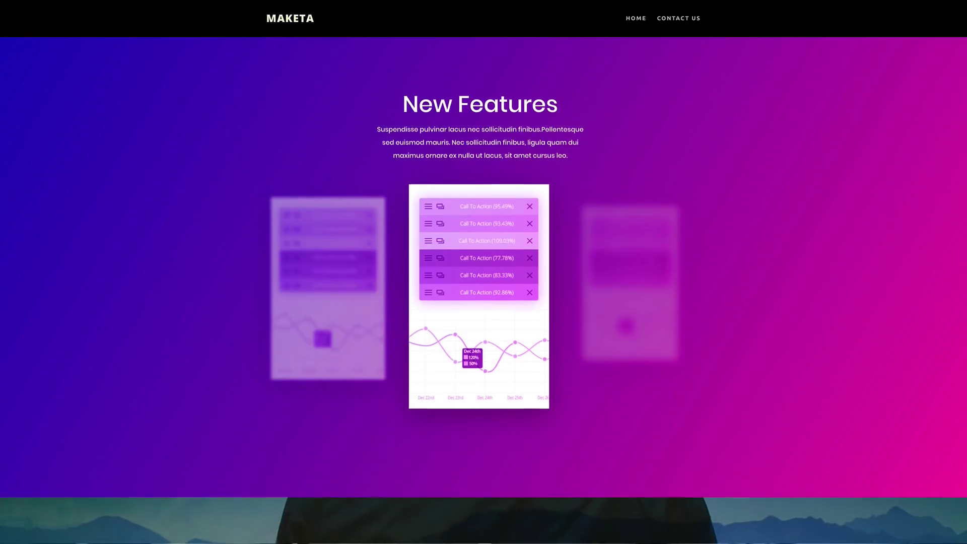
Step: Look through the finished demo page from the New Features section down to the Divi Theme section
scroll(484, 272, down, 5)
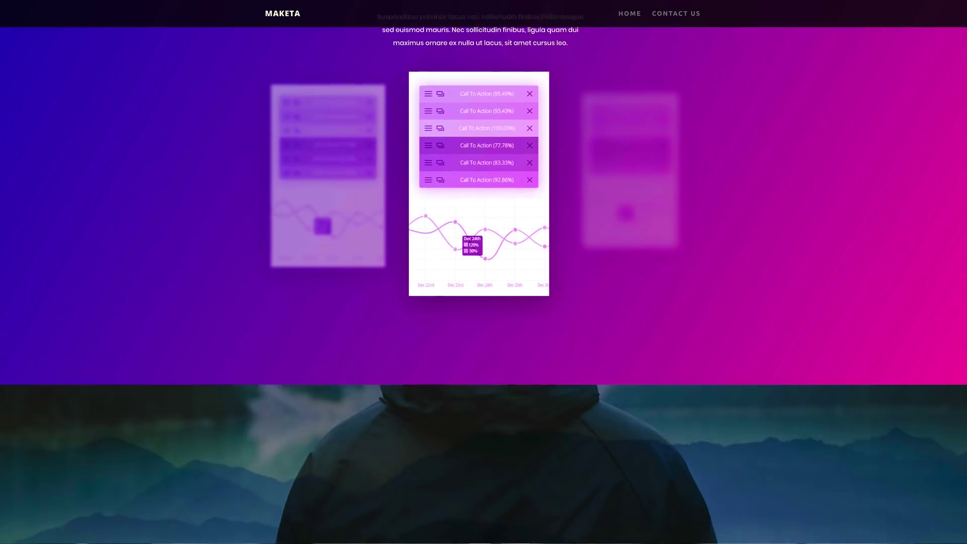
scroll(484, 272, down, 5)
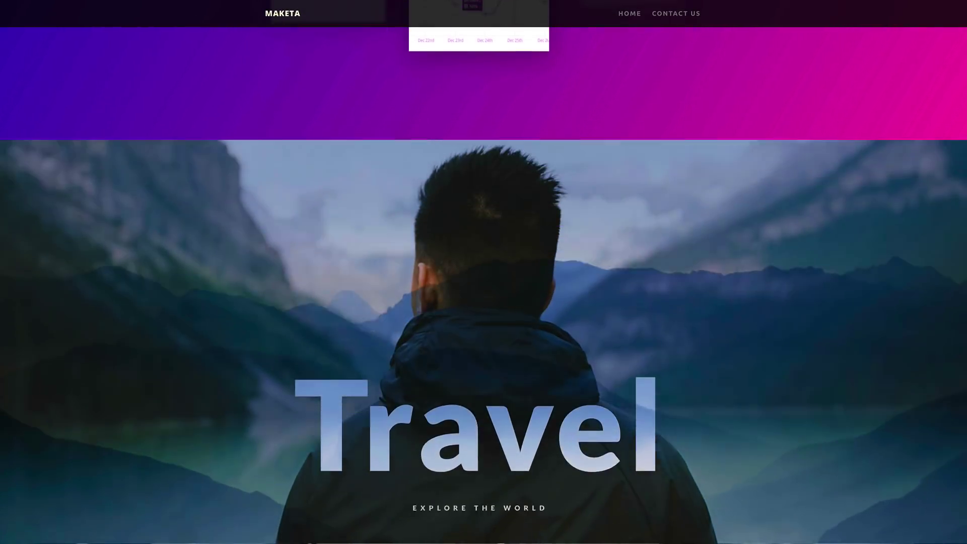
scroll(484, 272, down, 3)
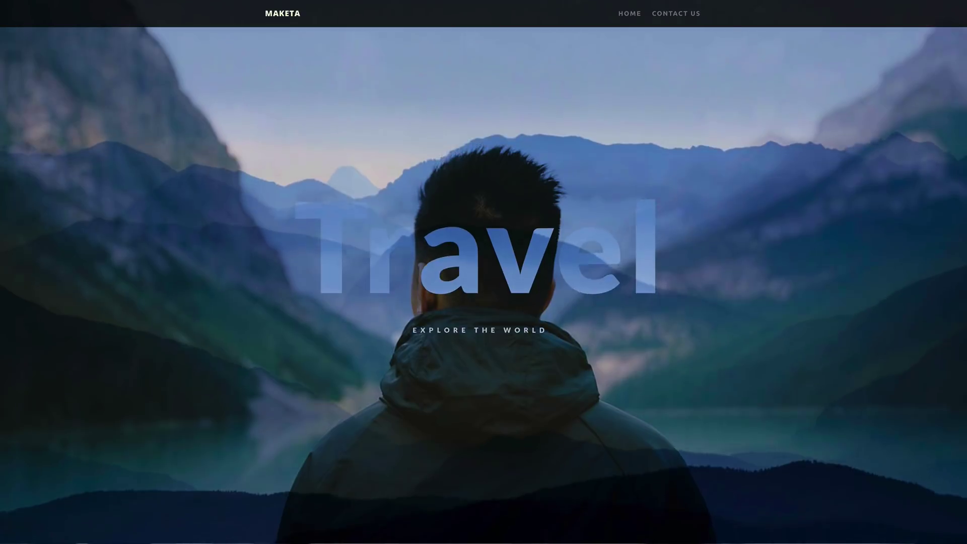
scroll(484, 272, down, 4)
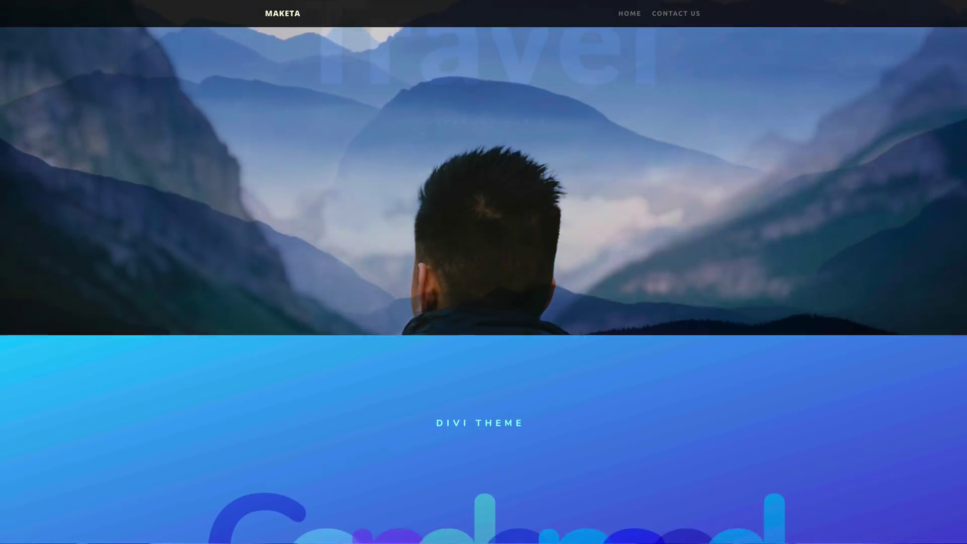
scroll(483, 272, down, 4)
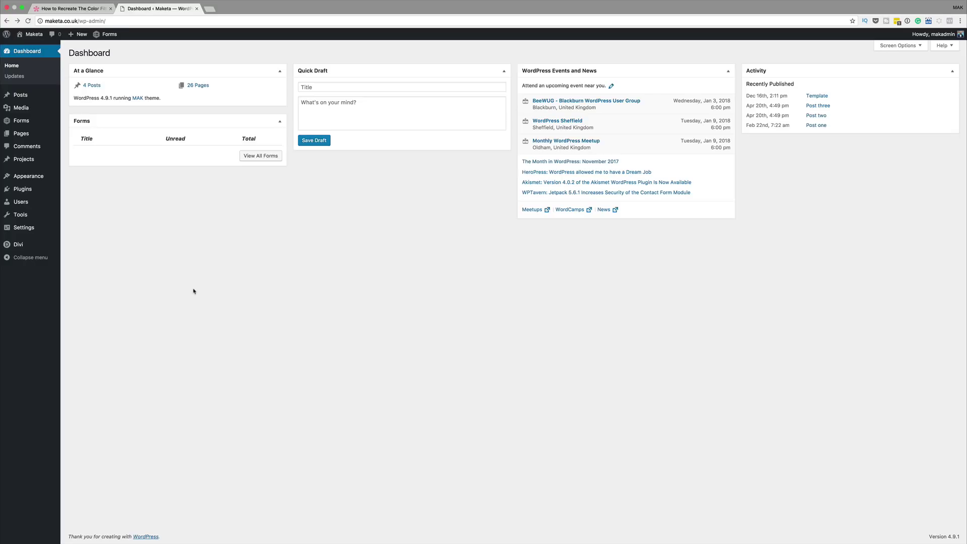
Step: Create a new page titled "filters part one" and open it in the Divi Visual Builder
mouse_move(19, 137)
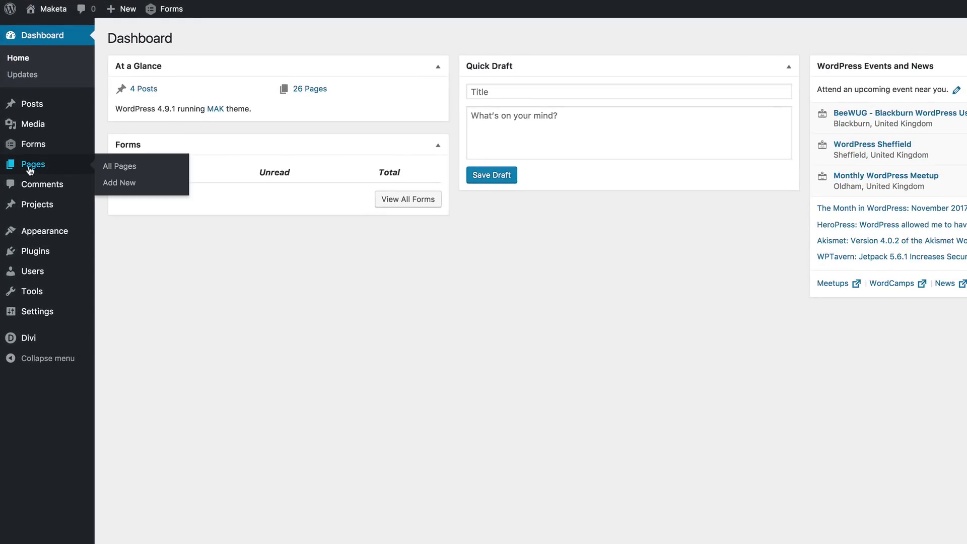
click(132, 185)
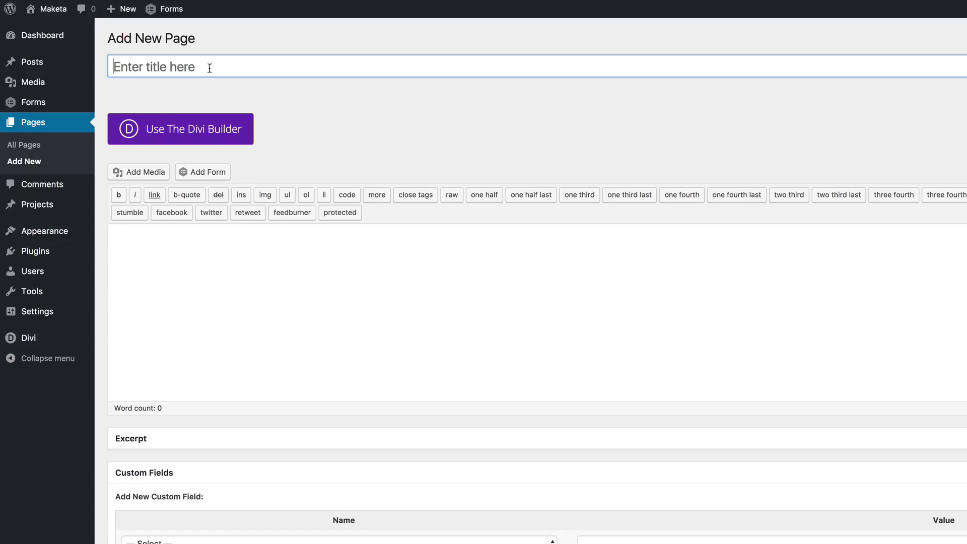
text(filters part one)
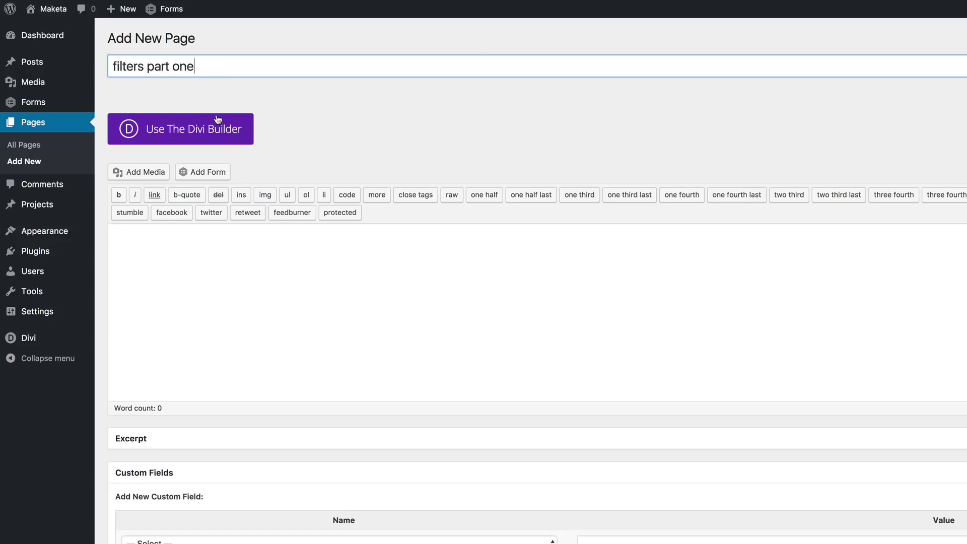
click(223, 132)
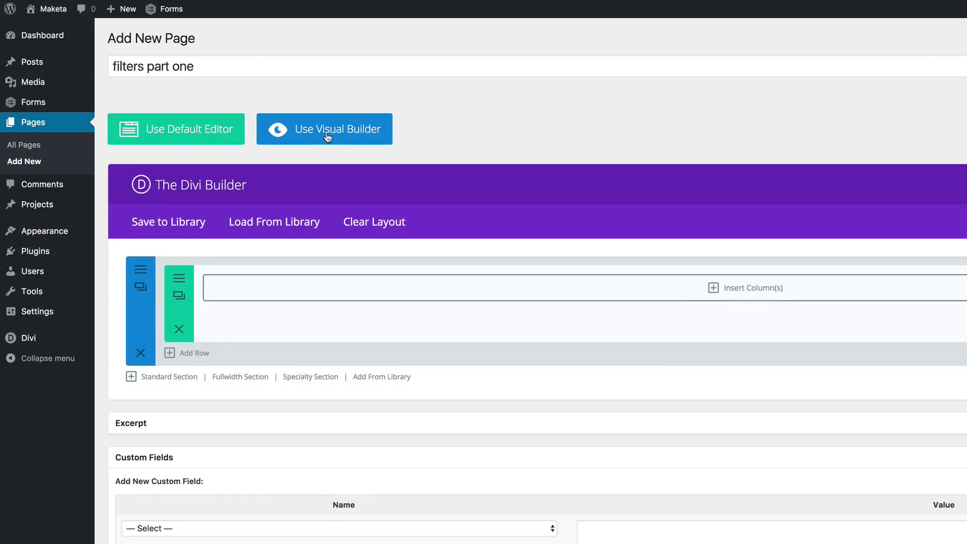
click(338, 134)
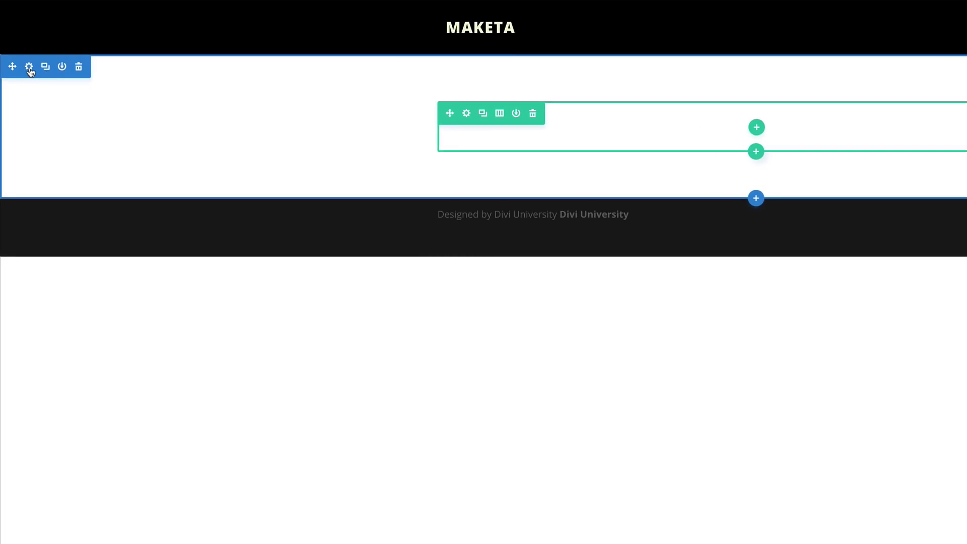
Step: Give the section a gradient background and set its first colour to #1300bf
click(29, 68)
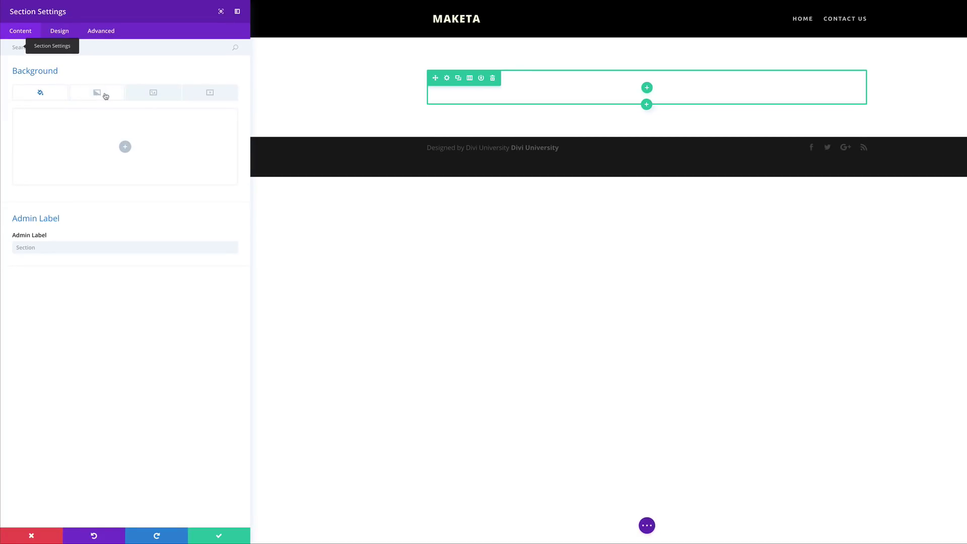
click(97, 94)
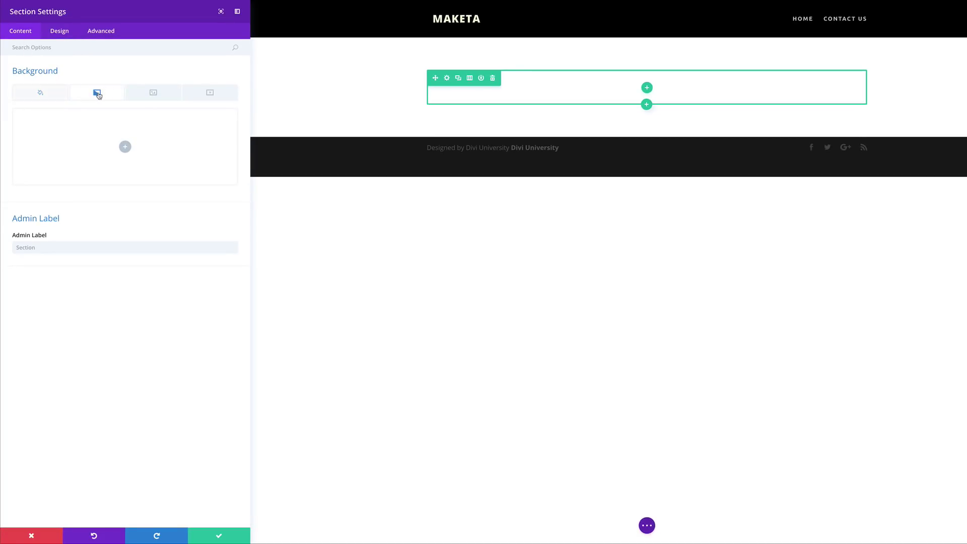
click(126, 147)
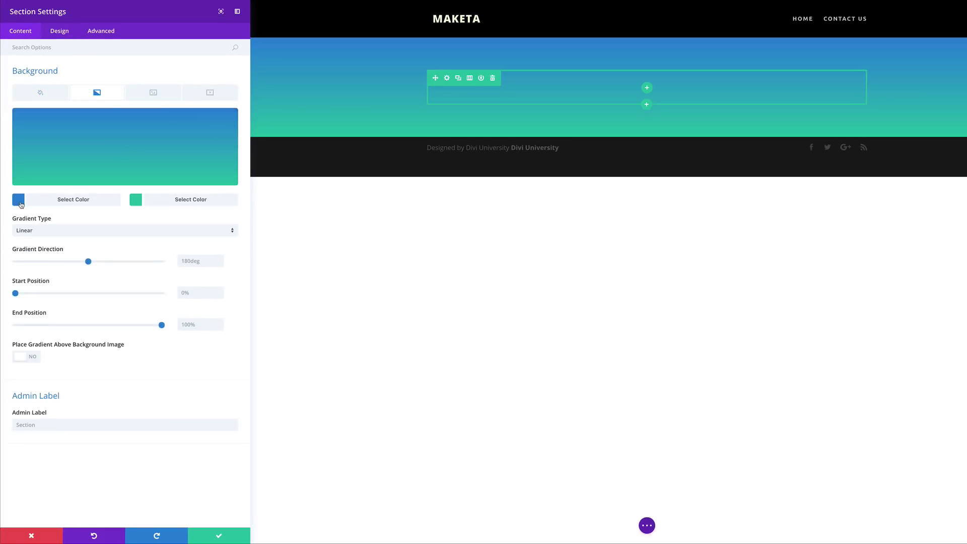
click(18, 201)
drag(22, 118, 48, 118)
text(1300bf)
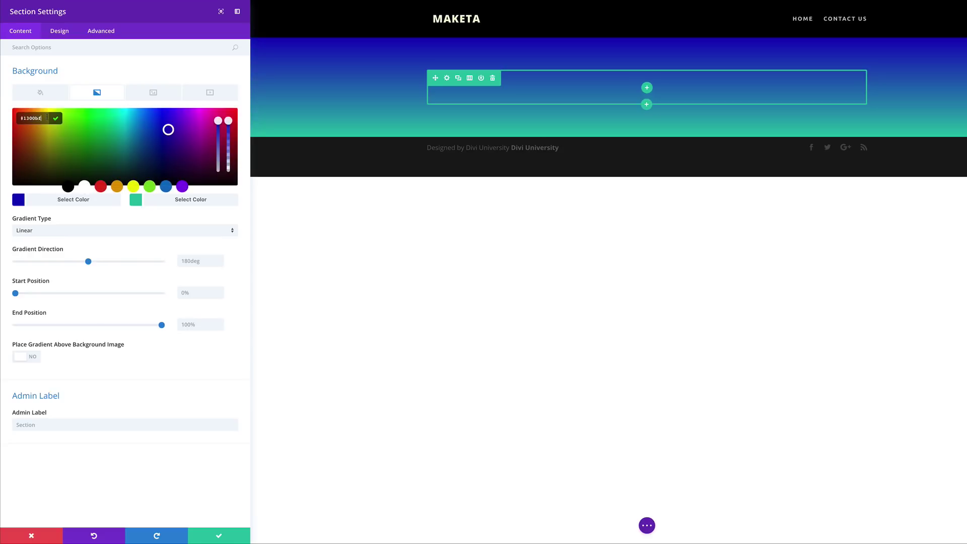
Step: Set the section gradient's second colour to #ff00a1 and its direction to 160deg
click(135, 201)
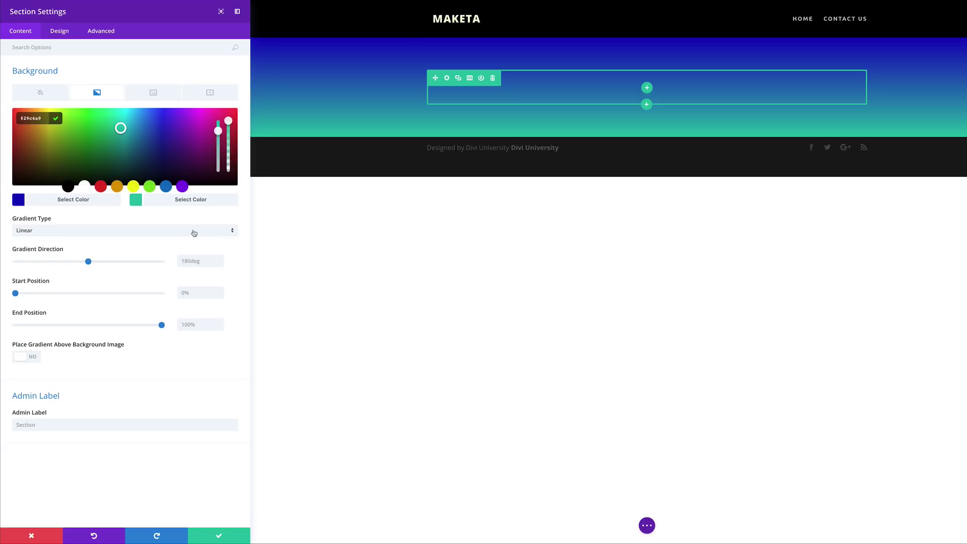
text(#ff00a1)
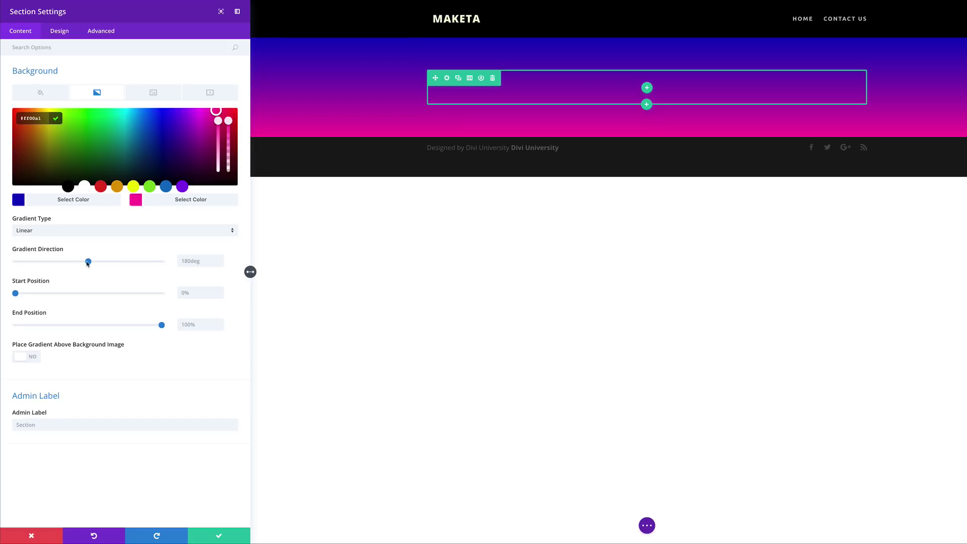
drag(88, 264, 81, 264)
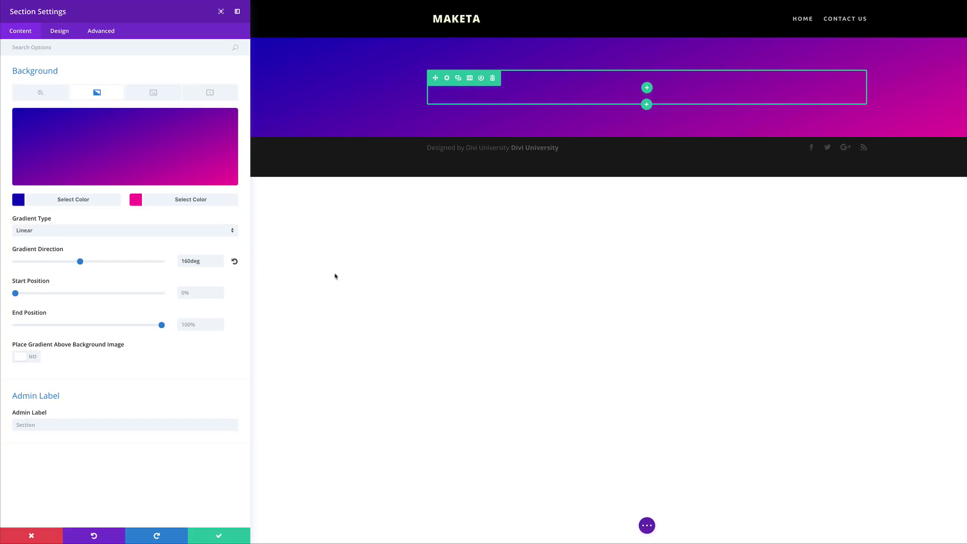
Step: Set the section's custom top and bottom padding to 130px, narrow the settings panel and save the section settings
click(64, 33)
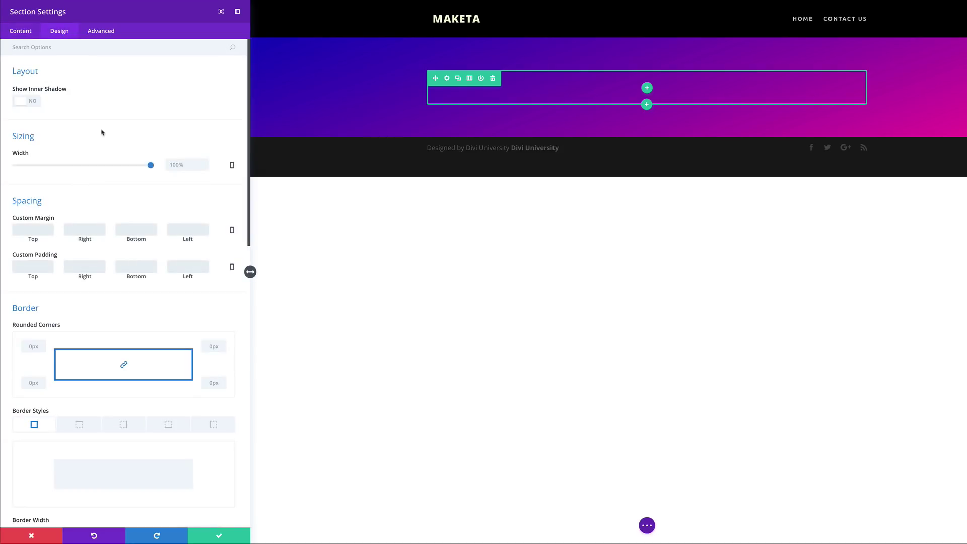
click(33, 268)
text(130px)
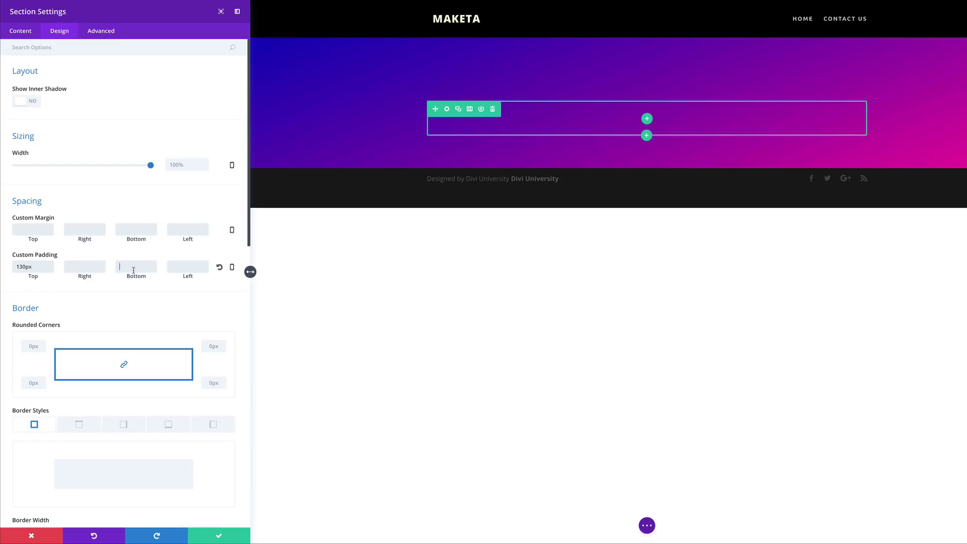
text(130px)
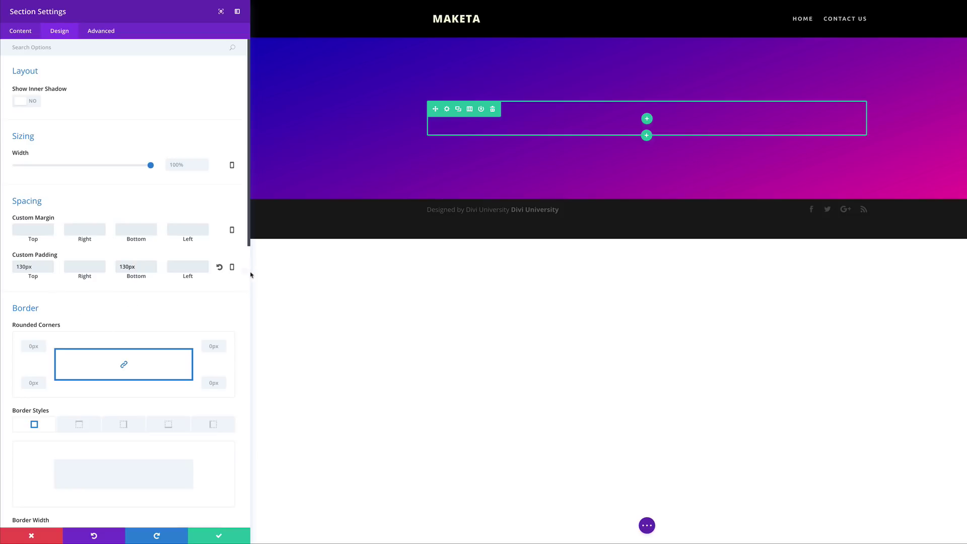
drag(251, 272, 178, 284)
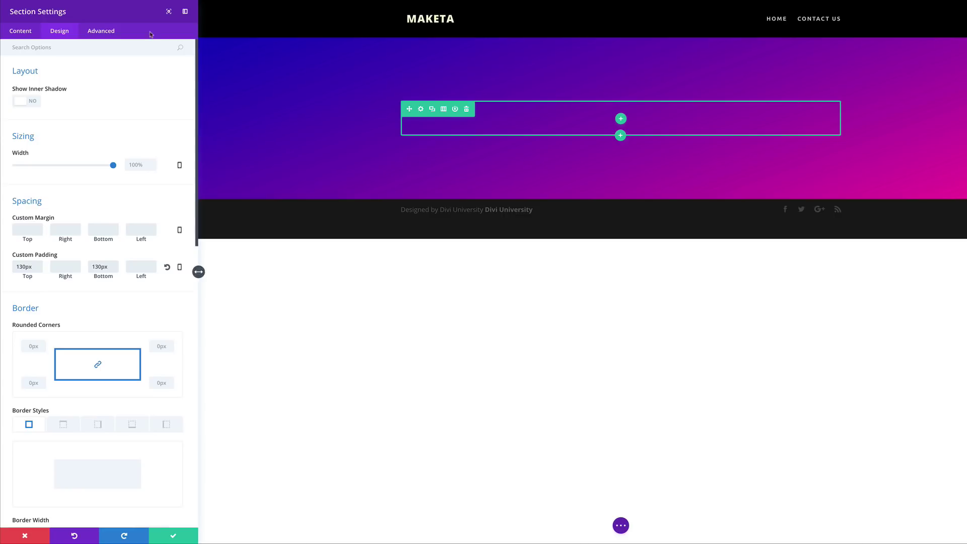
click(173, 536)
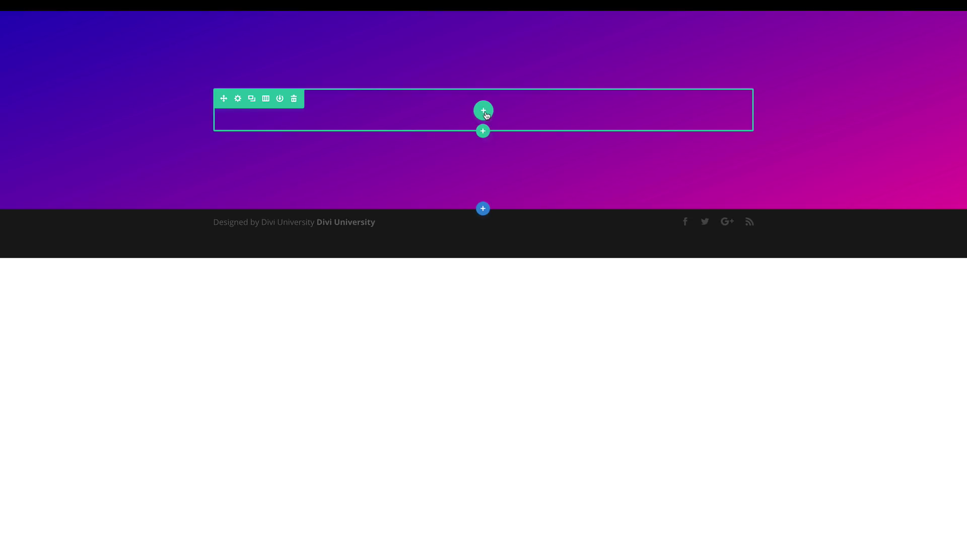
Step: Insert a three-column row layout with a wide centre column and narrow side columns, without adding a module to the first column
click(483, 112)
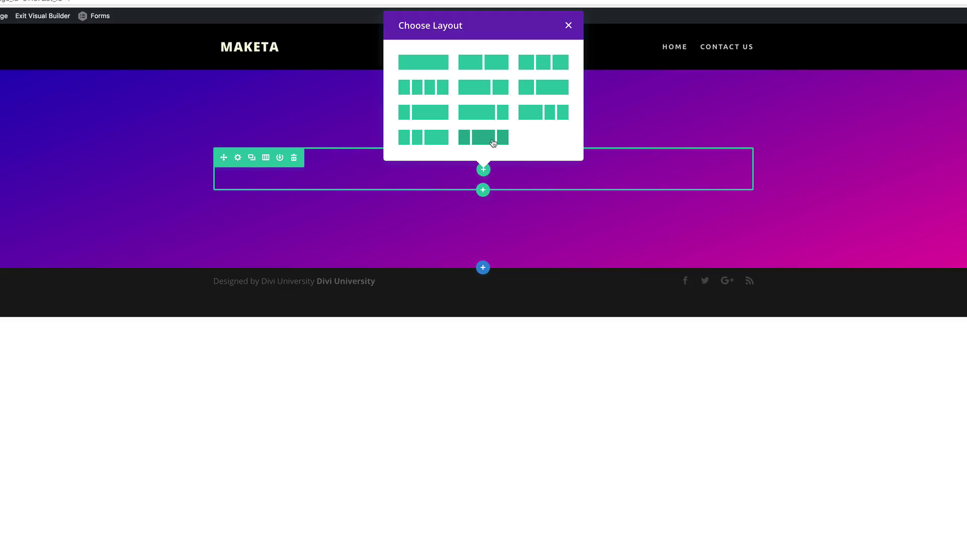
click(484, 141)
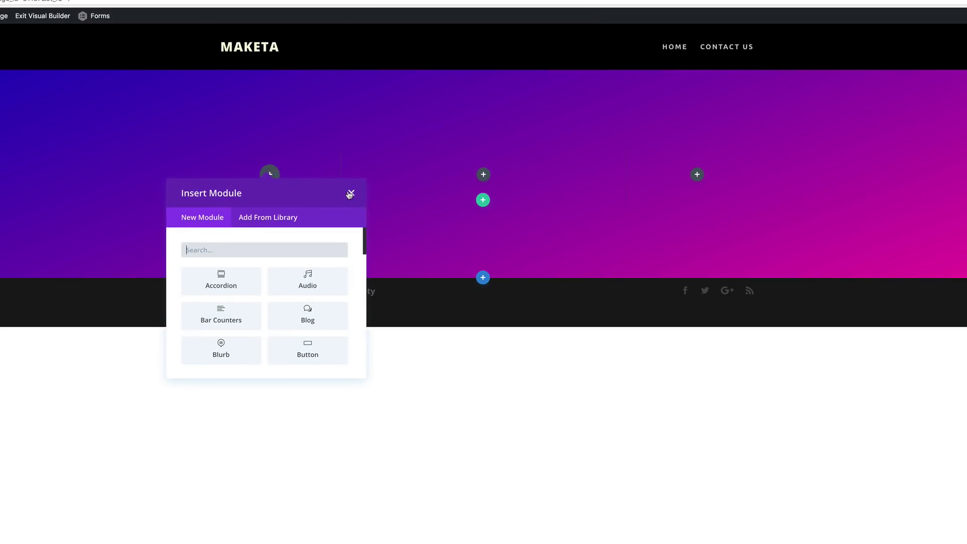
click(354, 195)
Step: Add a Text module to the middle column containing the H2 heading "New Features" and the "Suspendisse pulvinar lacus" placeholder paragraph
click(483, 175)
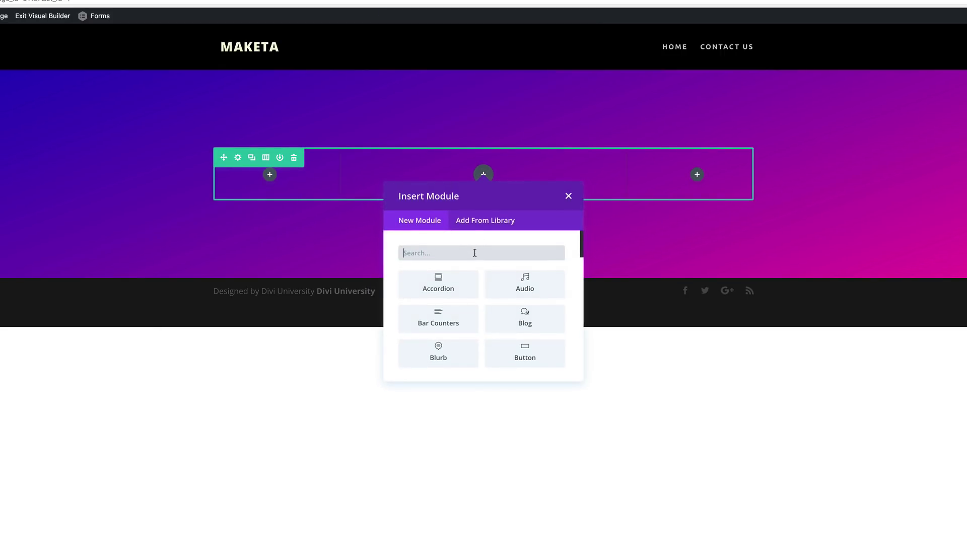
text(text)
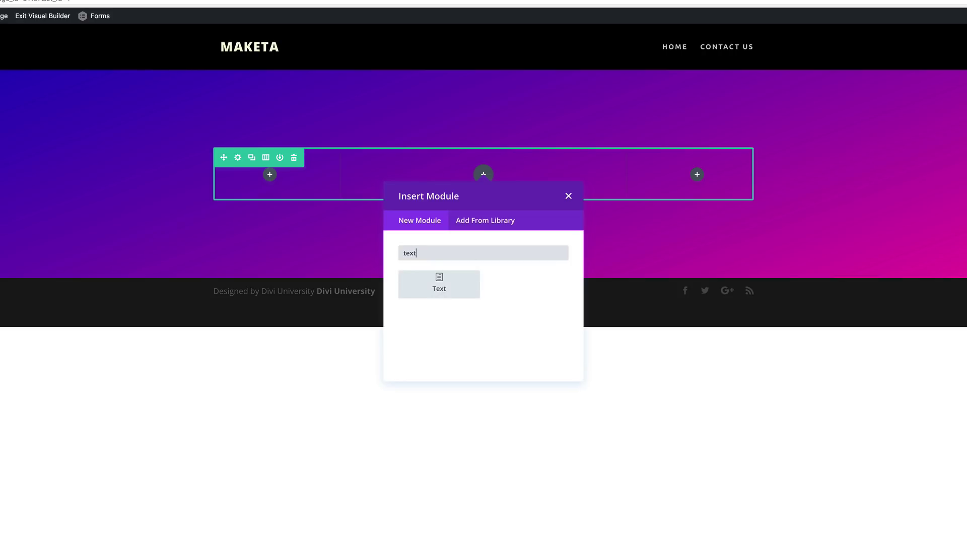
click(456, 291)
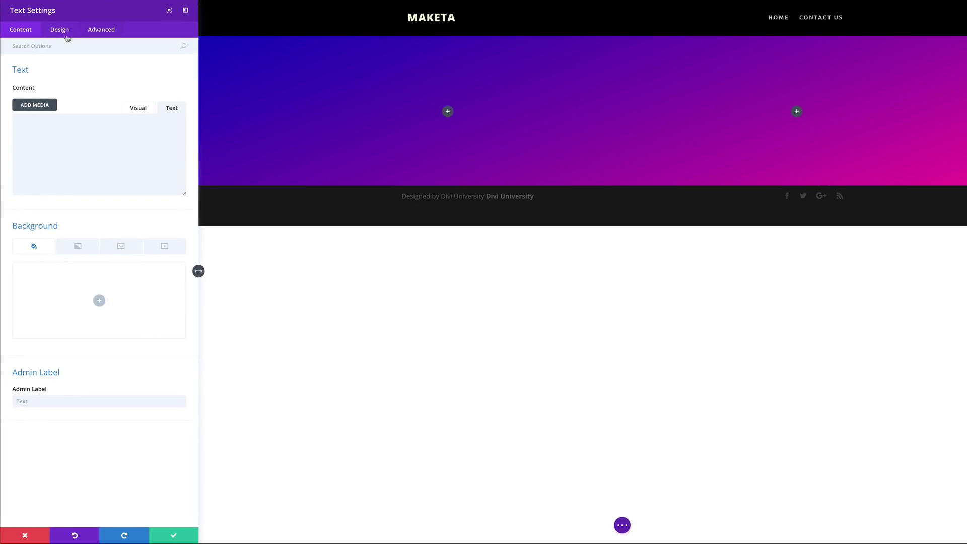
click(169, 115)
text(<h2>New Features</h2> Suspendisse pulvinar lacus nec sollicitudin finibus.Pellentesque sed euismod mauris. Nec sollicitudin finibus, ligula quam dui maximus ornare ex nulla ut lacus, sit amet cursus leo.)
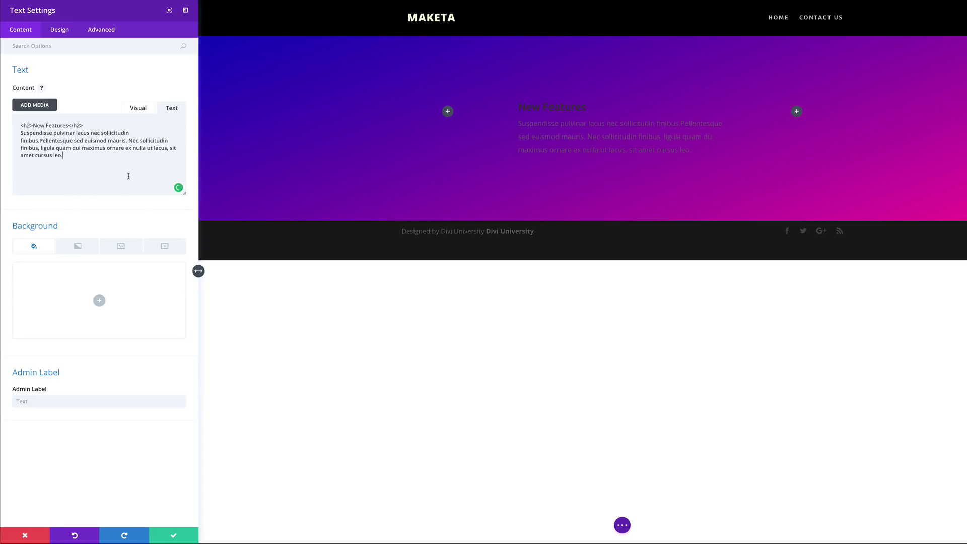
Step: Centre the text module's text orientation and set its text color to Light
click(60, 29)
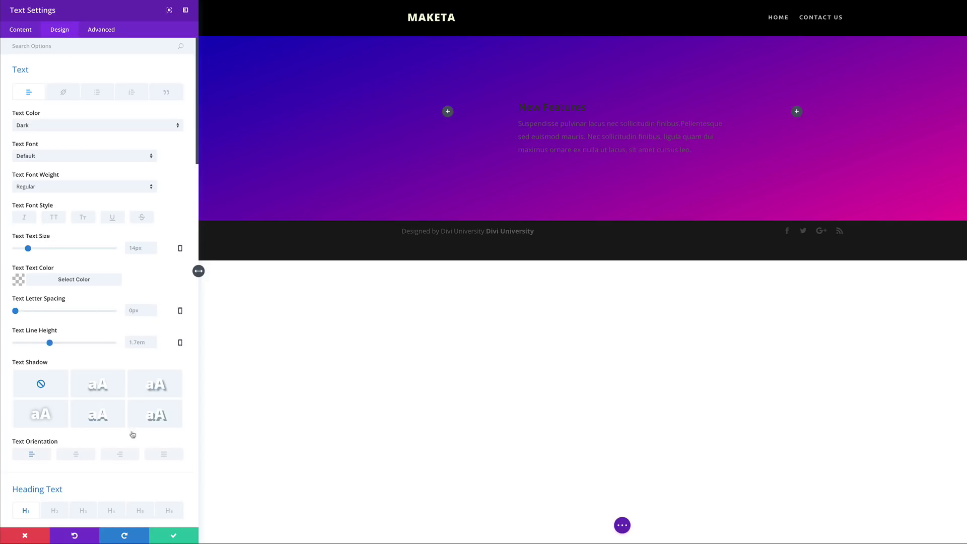
click(77, 457)
click(40, 128)
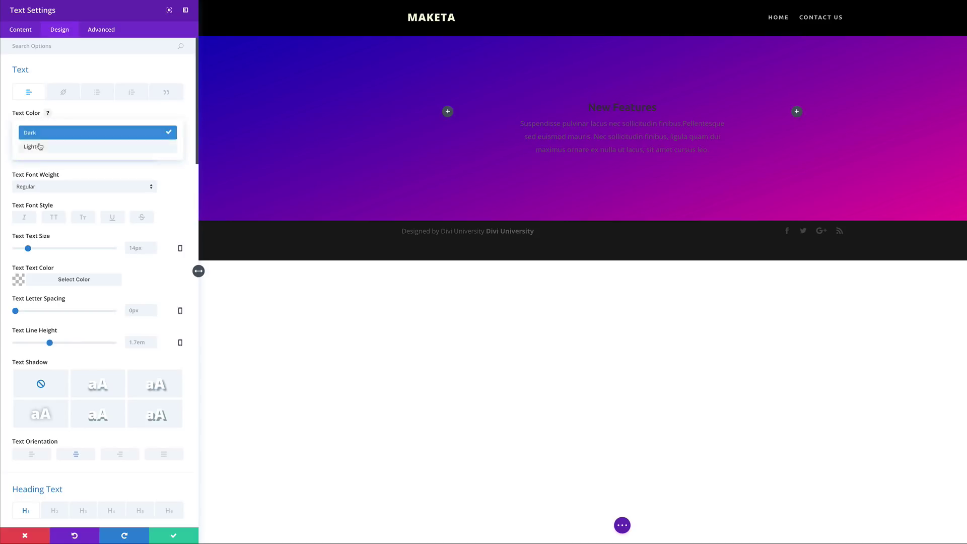
click(38, 146)
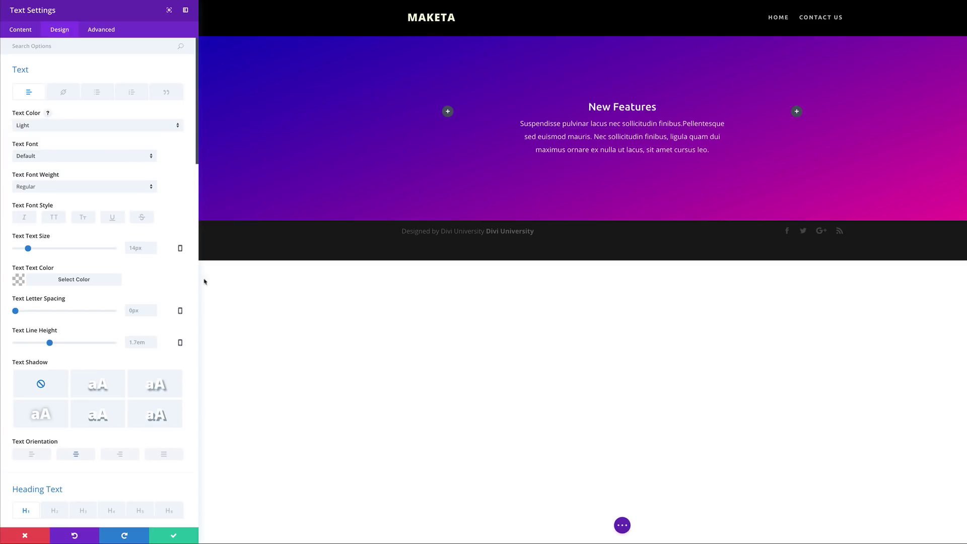
Step: Set the font of the text module's Heading 2 text to Poppins
scroll(186, 416, down, 5)
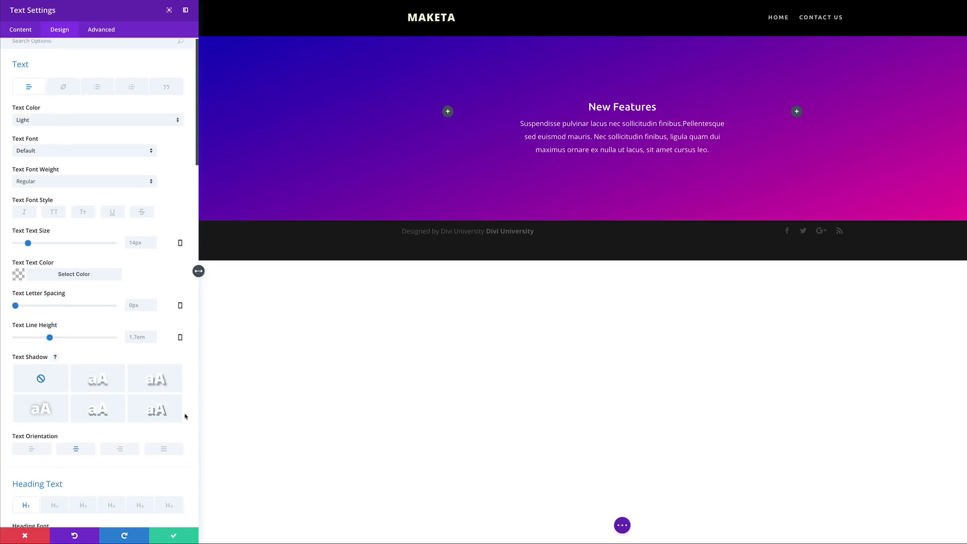
scroll(186, 417, down, 3)
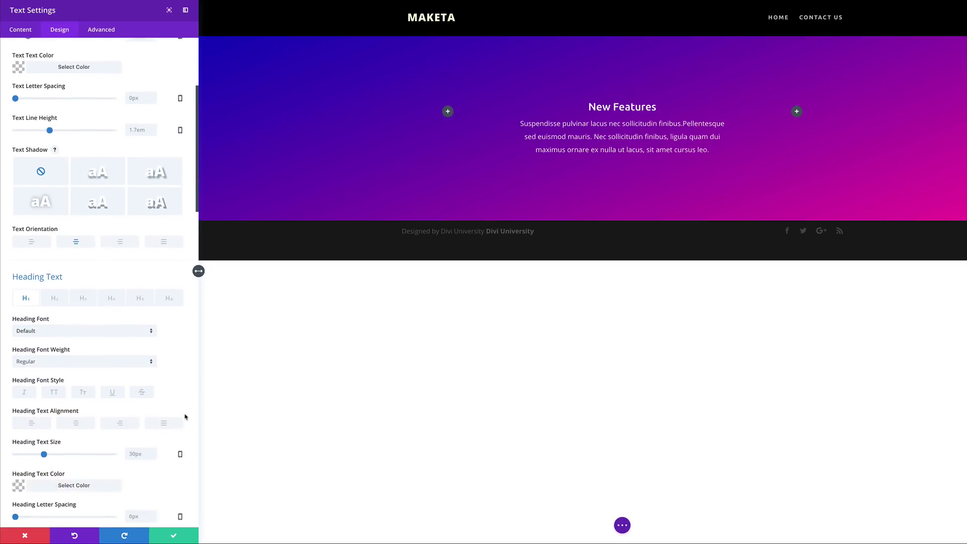
click(57, 251)
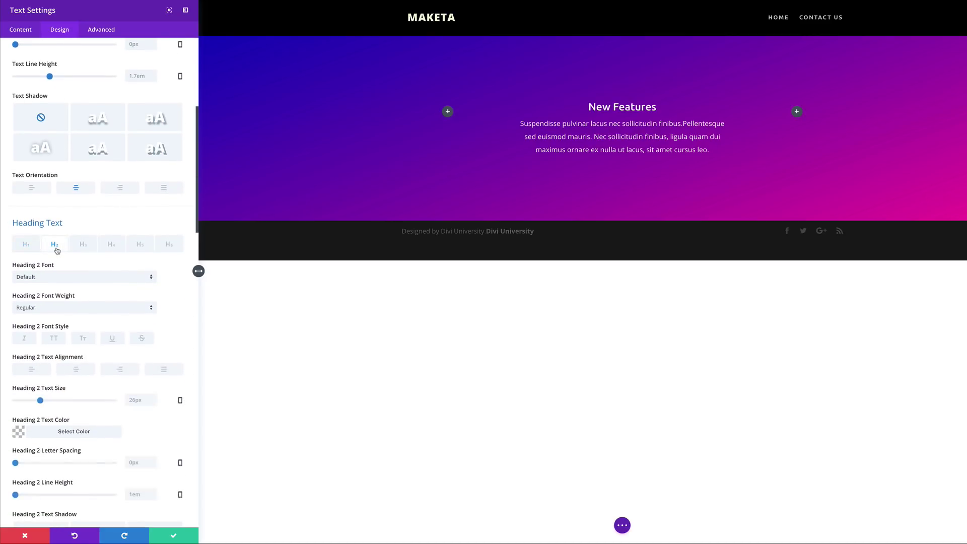
scroll(60, 249, down, 1)
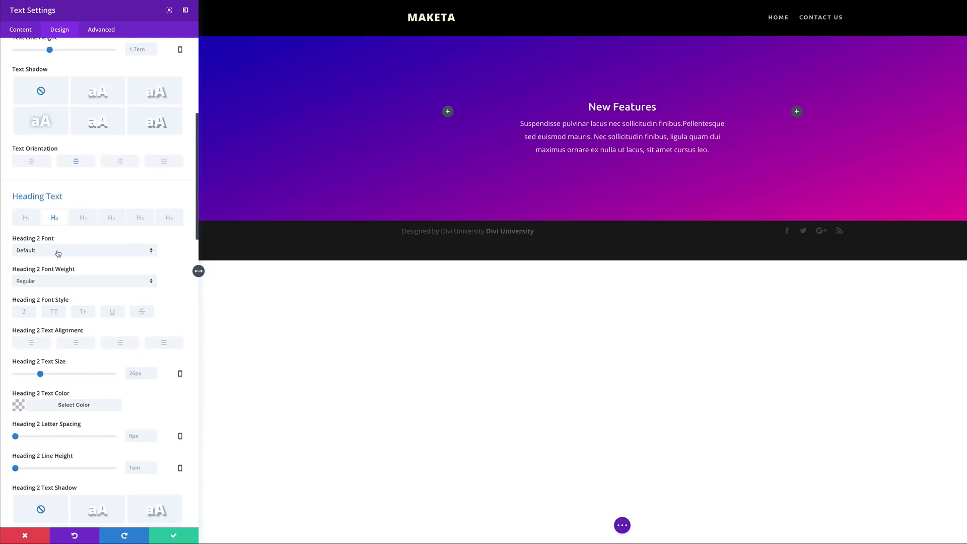
click(58, 252)
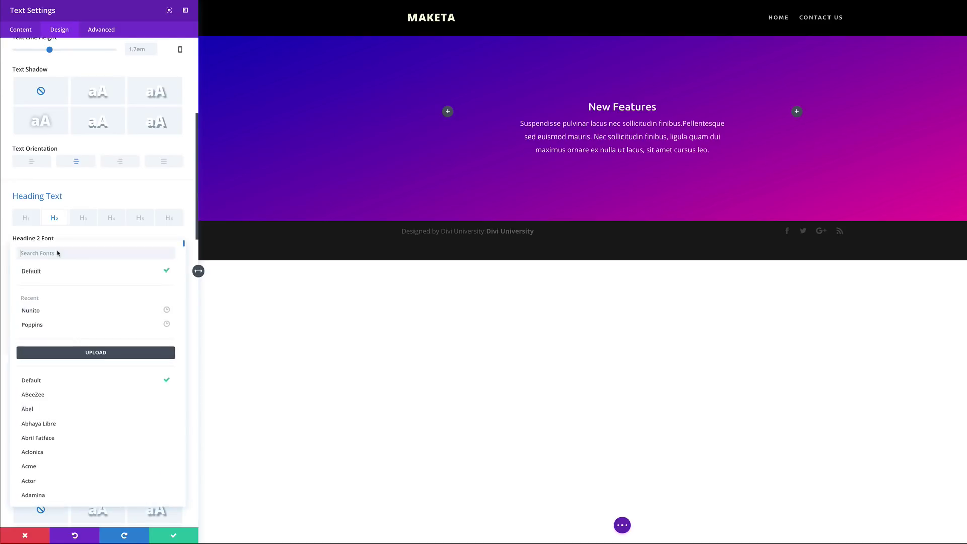
click(45, 328)
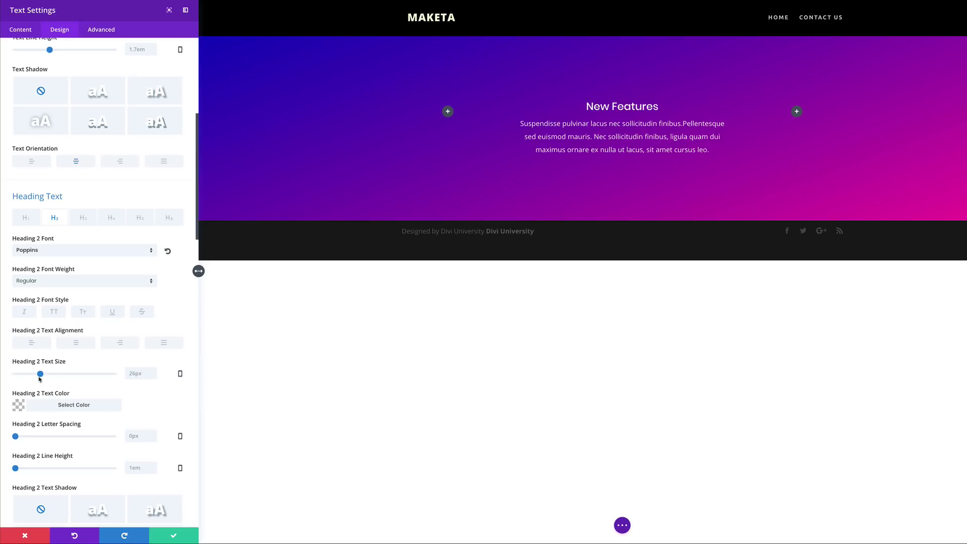
Step: Set the Heading 2 text size to 56px and slightly increase its line height
drag(42, 375, 69, 378)
scroll(15, 424, down, 2)
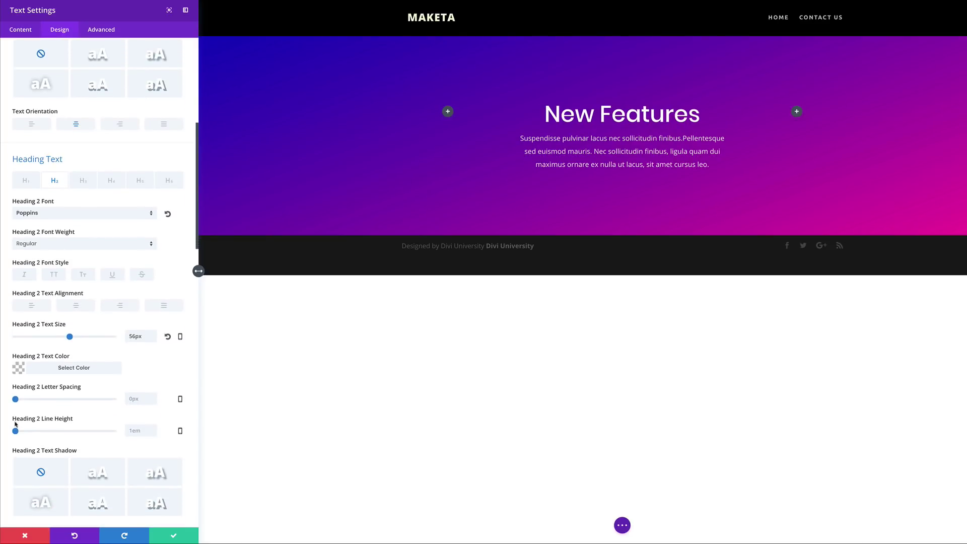
drag(15, 431, 28, 432)
Step: Set the paragraph text's font to Poppins and its size to 16px, and try a larger line height
scroll(160, 401, up, 8)
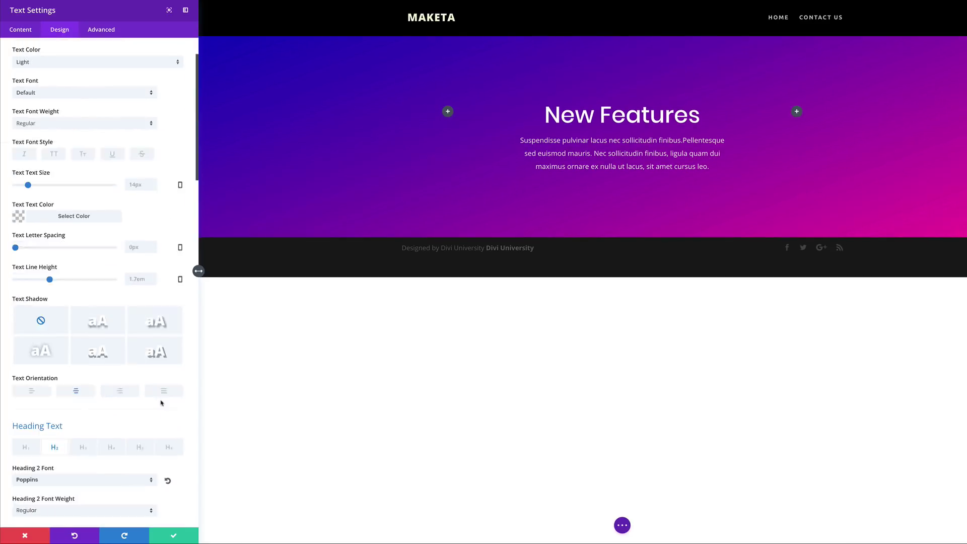
scroll(161, 404, up, 2)
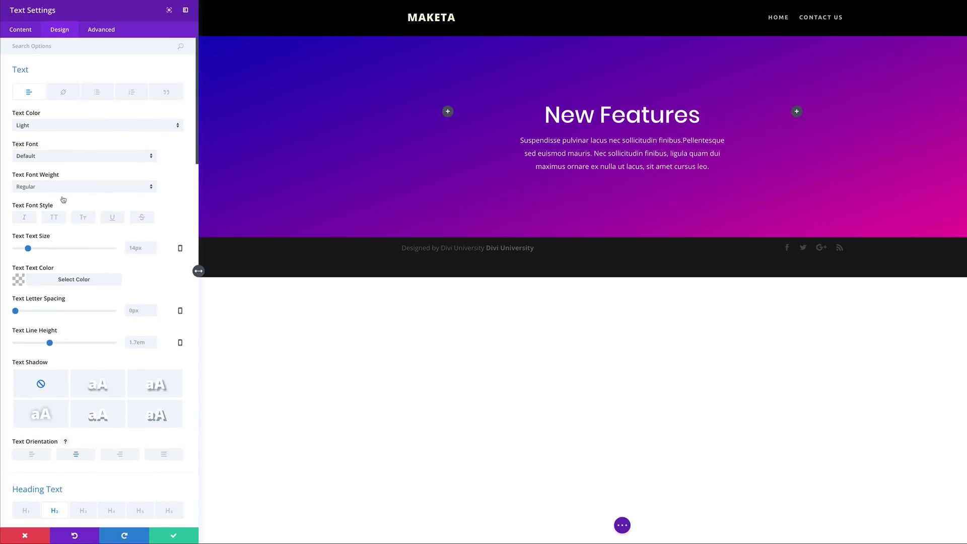
click(41, 157)
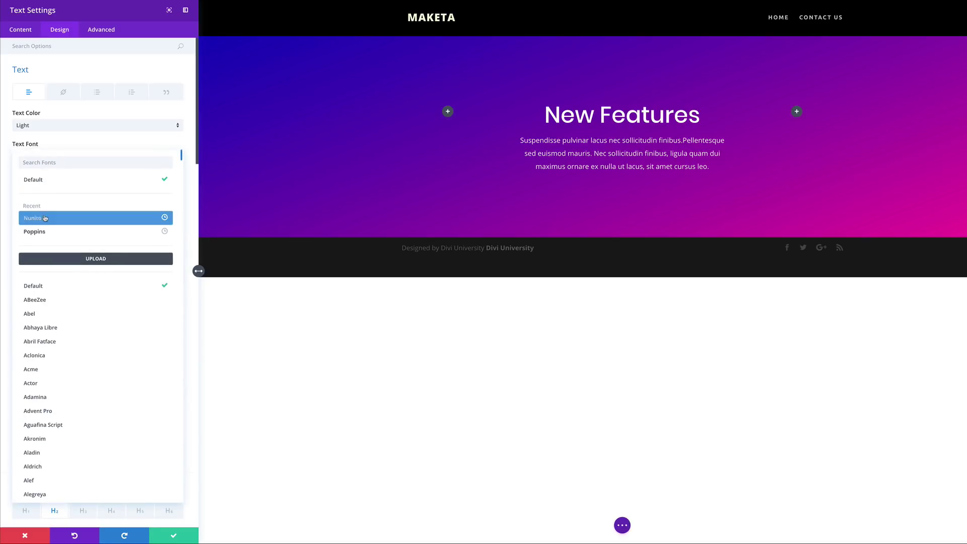
click(52, 235)
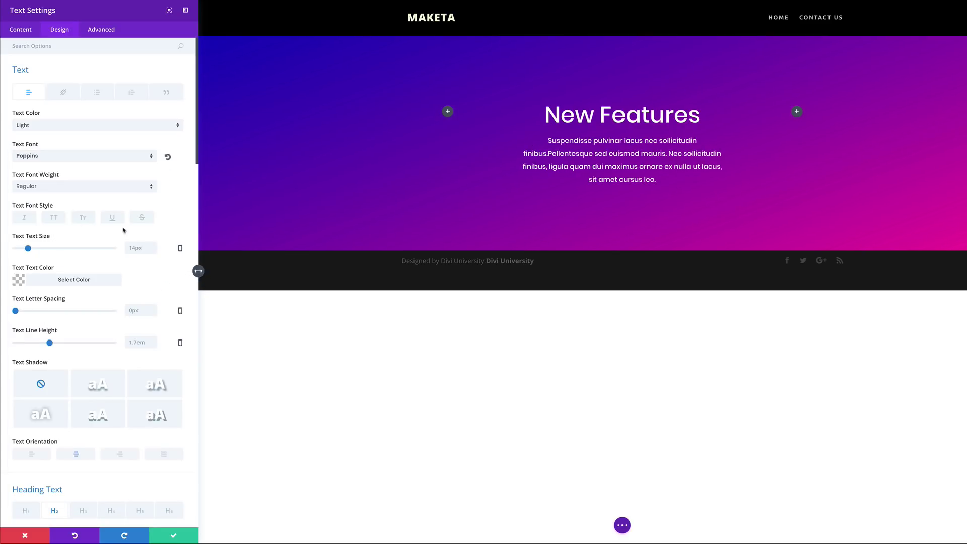
drag(29, 250, 31, 251)
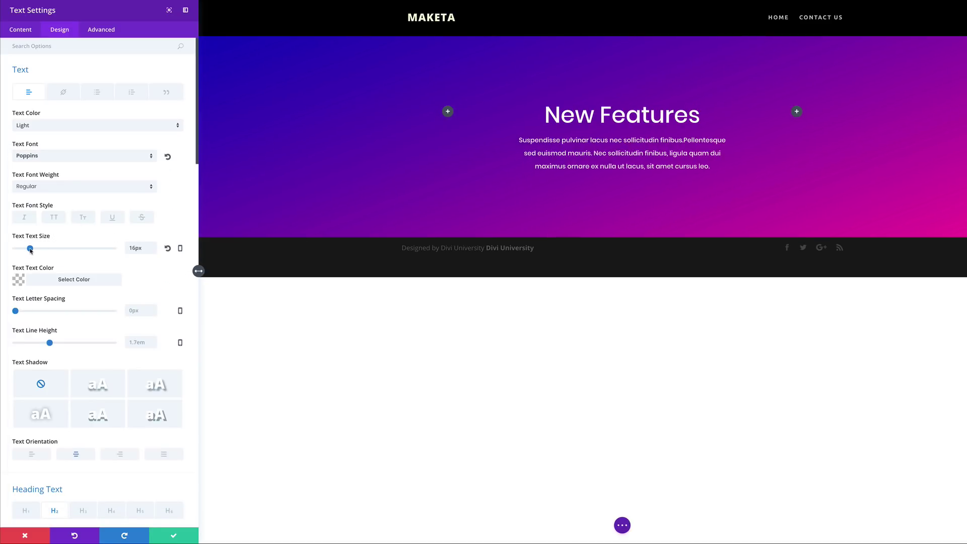
scroll(106, 333, down, 1)
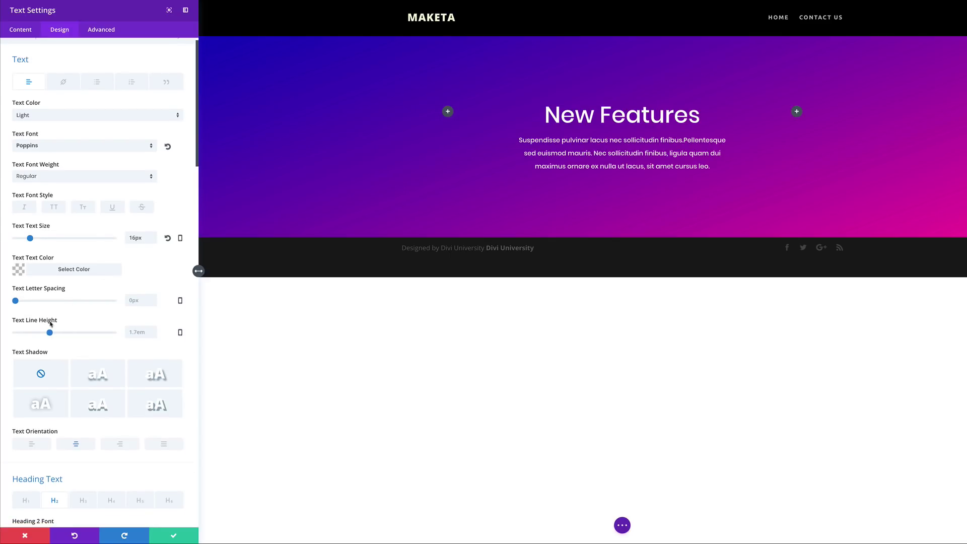
drag(52, 336, 65, 333)
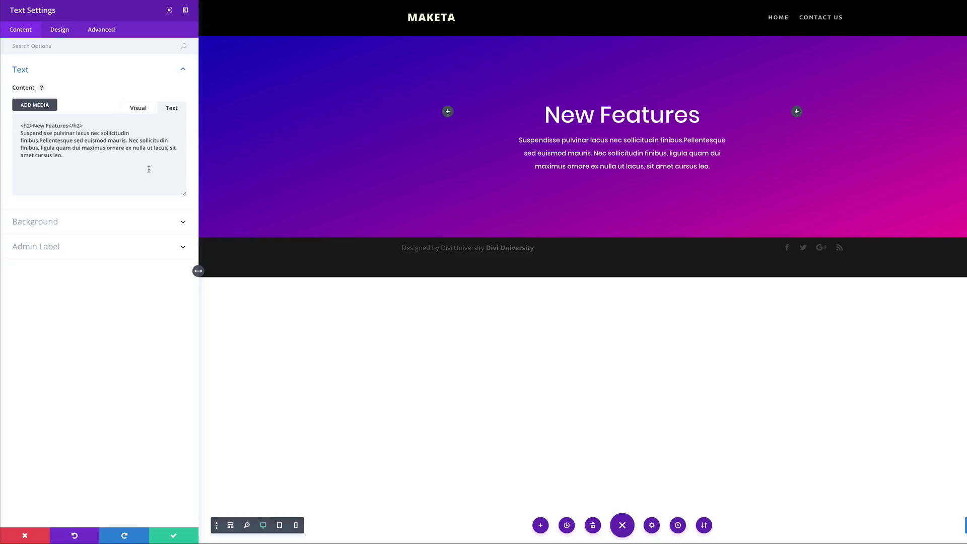
Step: Give the text module a Slide animation with 21% intensity and the starting opacity at its maximum, and save the module
click(64, 31)
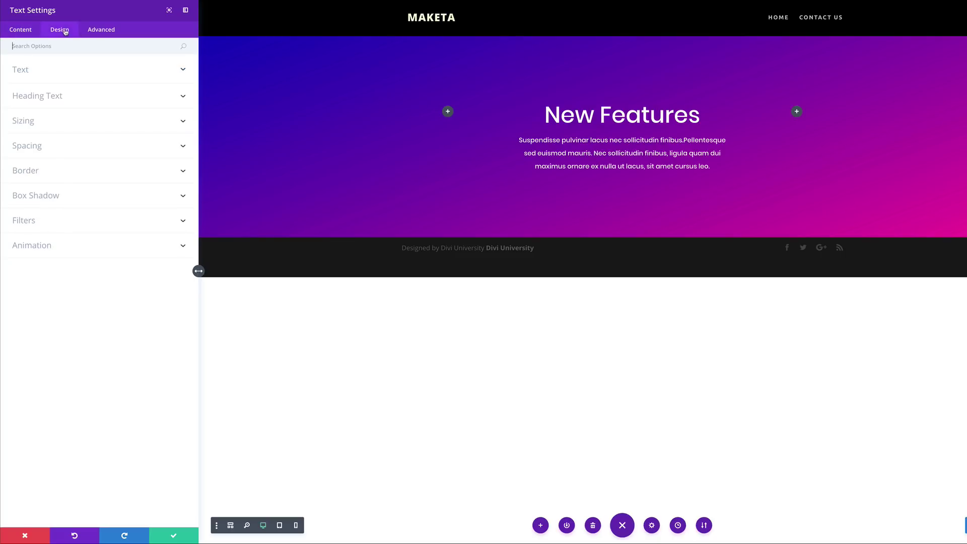
click(49, 250)
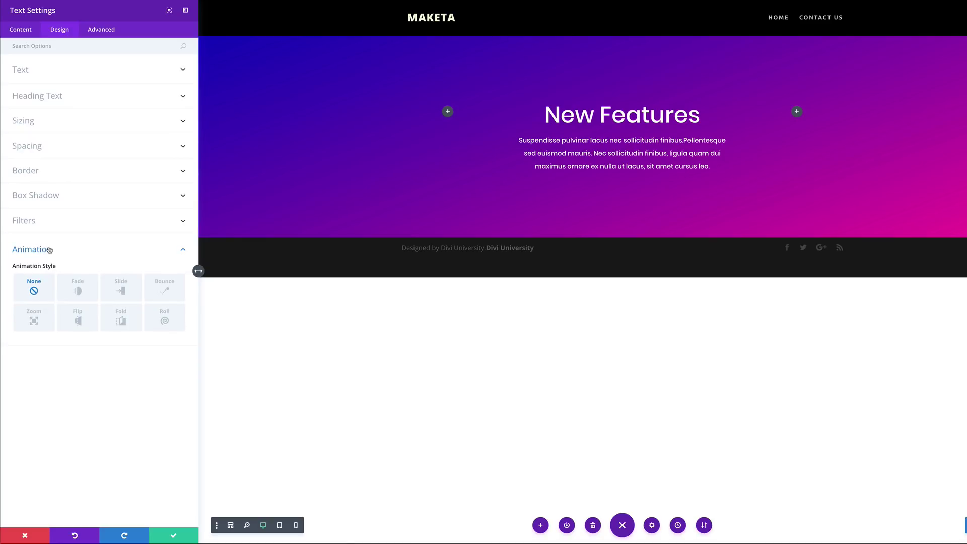
click(125, 293)
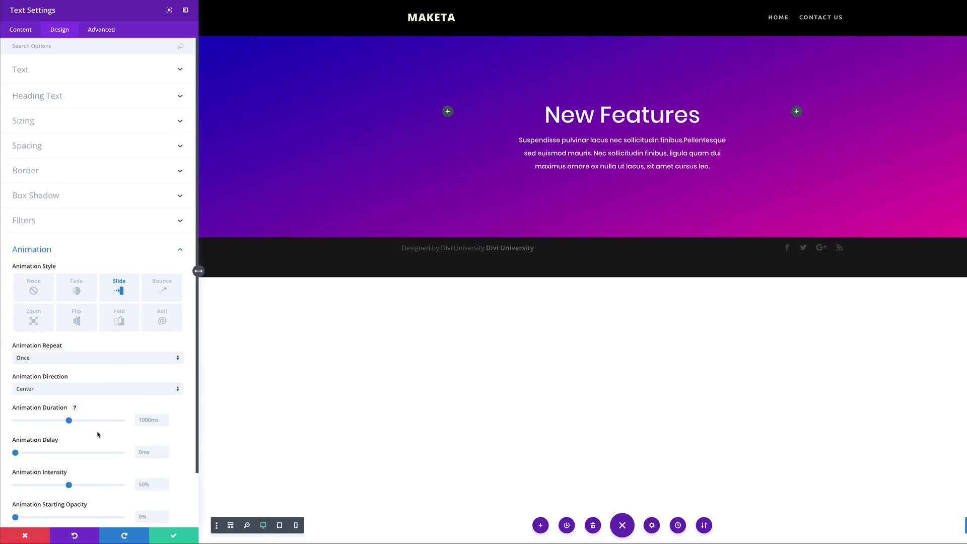
scroll(99, 443, down, 2)
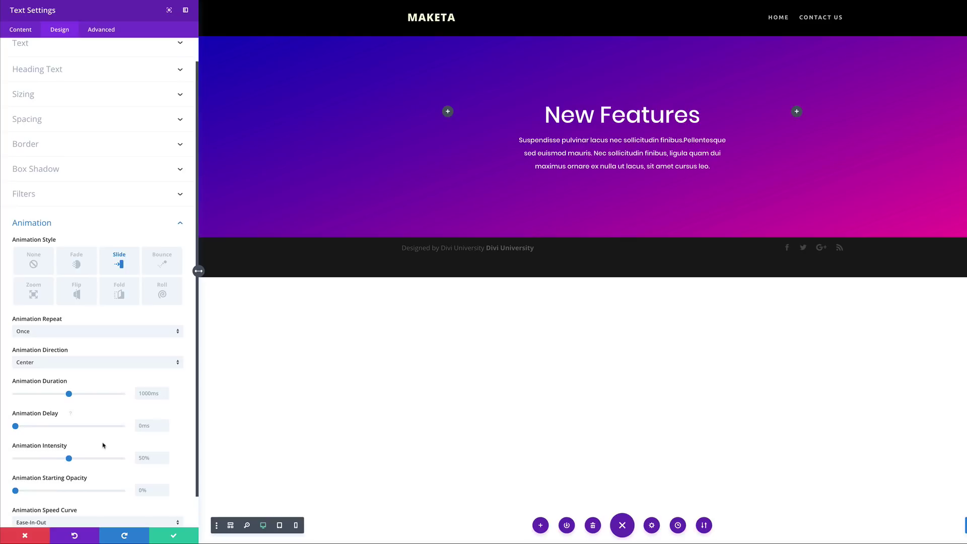
drag(69, 450, 37, 449)
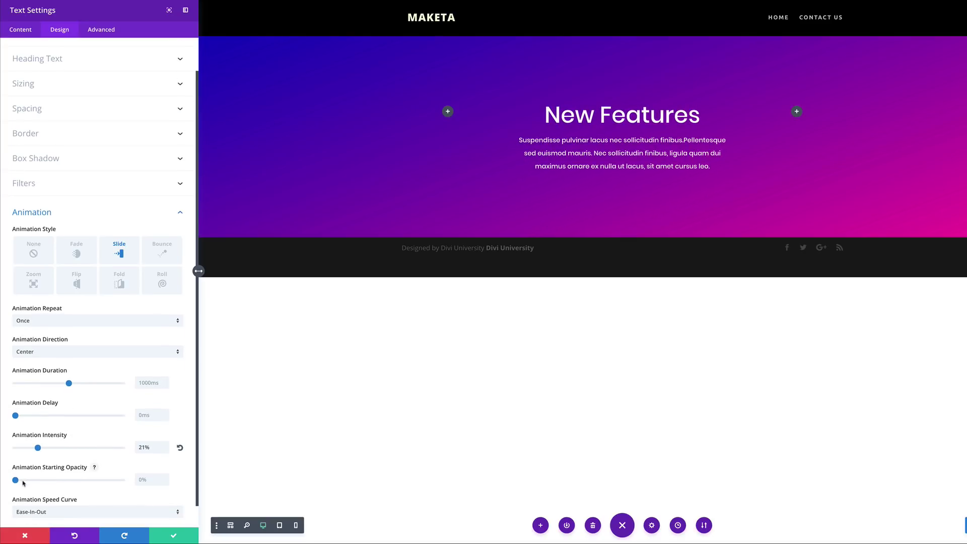
drag(16, 481, 125, 485)
click(174, 537)
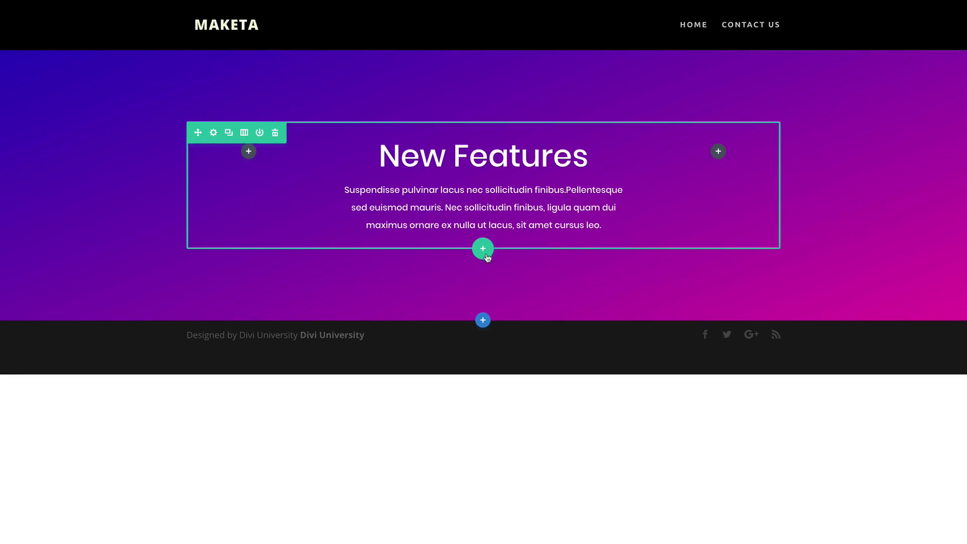
Step: Insert a row of three equal columns below the New Features row, without adding a module to it
click(483, 248)
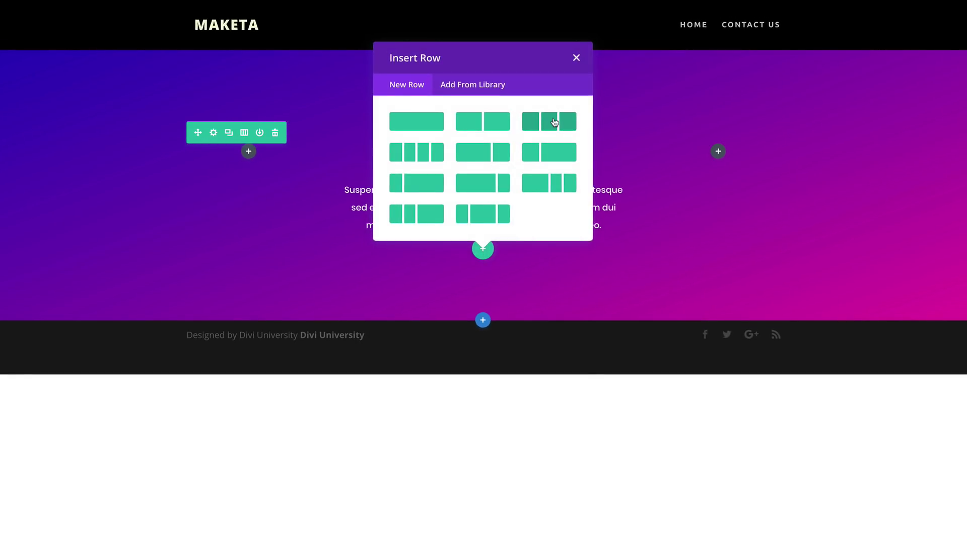
click(548, 128)
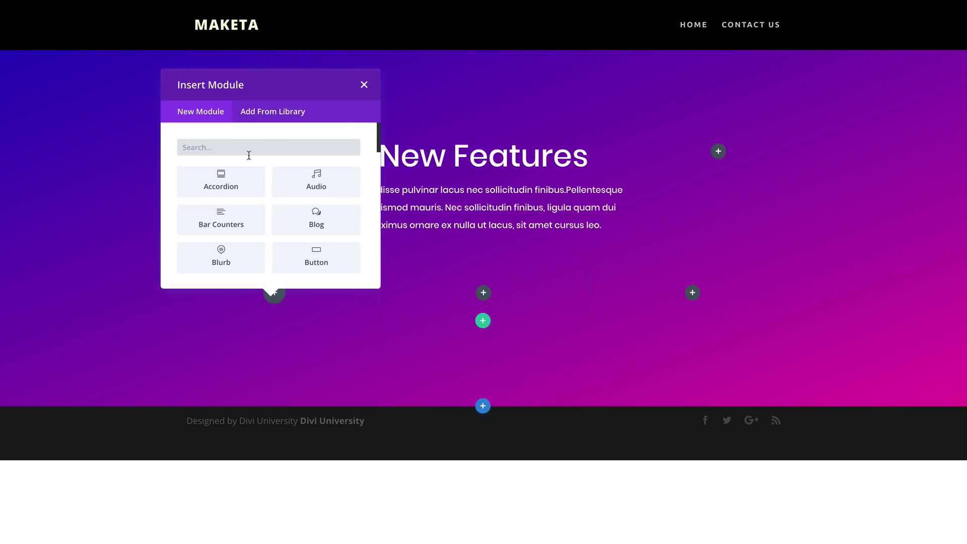
click(365, 86)
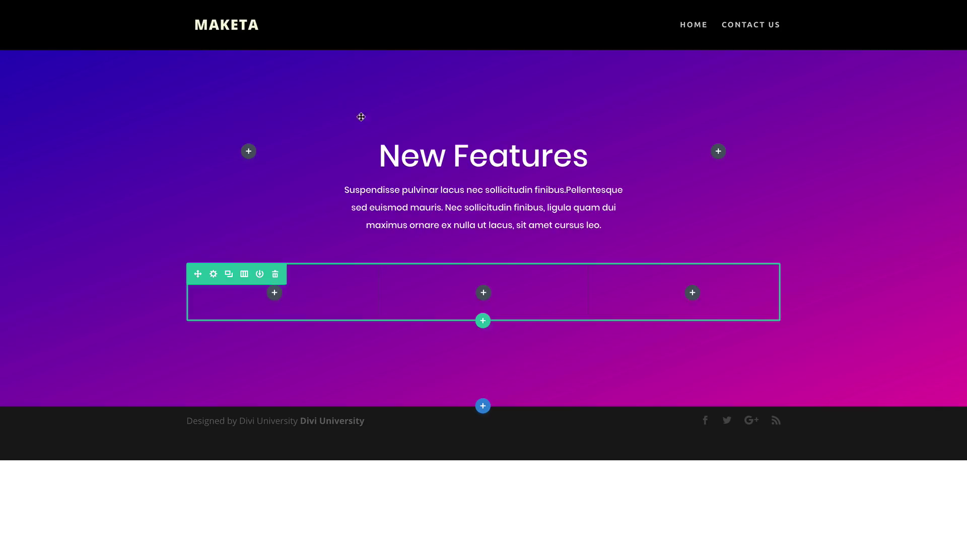
Step: Set column 1's custom padding in the new row to 3% on all four sides
click(214, 274)
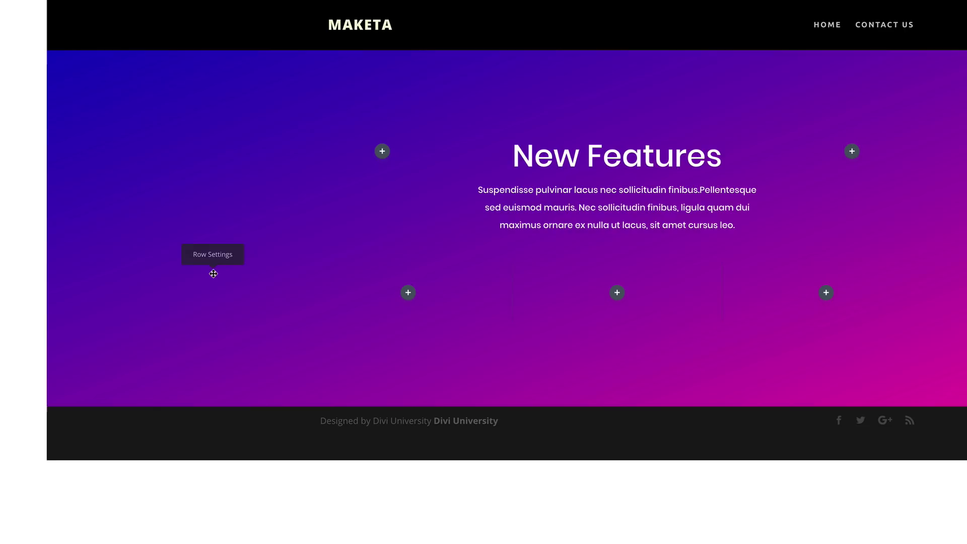
click(64, 32)
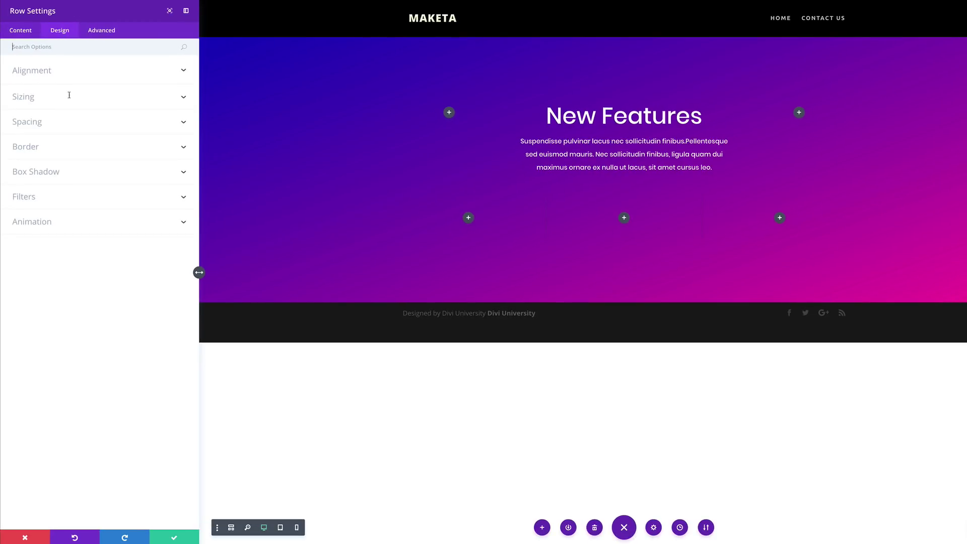
click(36, 124)
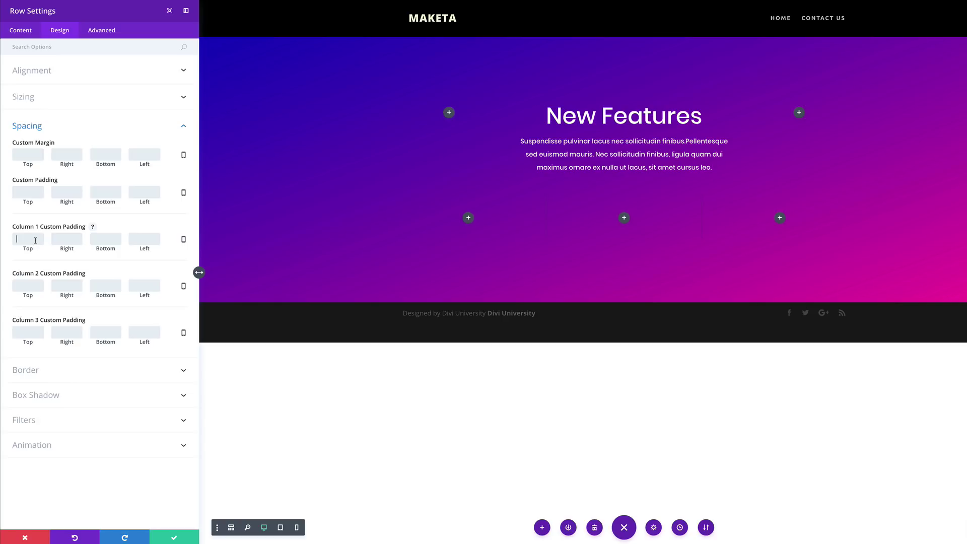
text(3%)
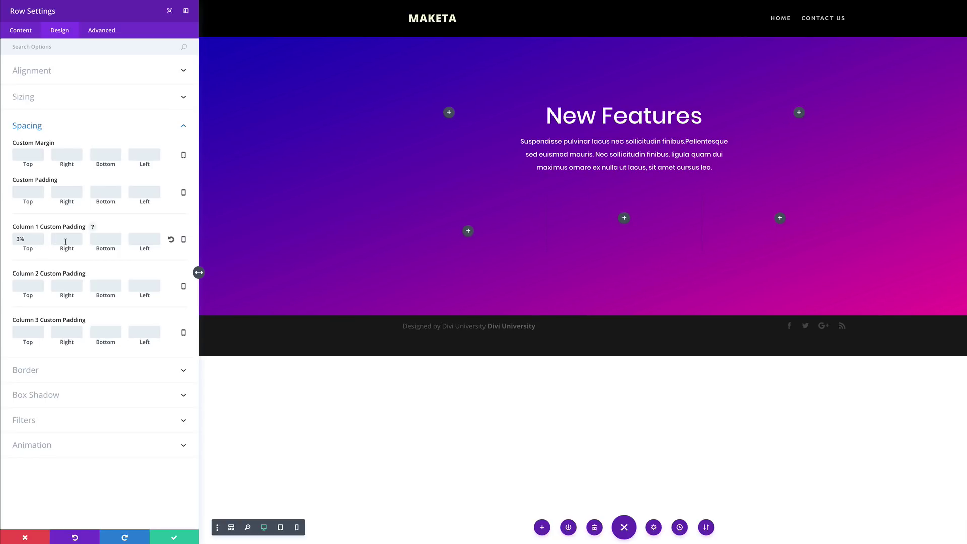
text(3%3%)
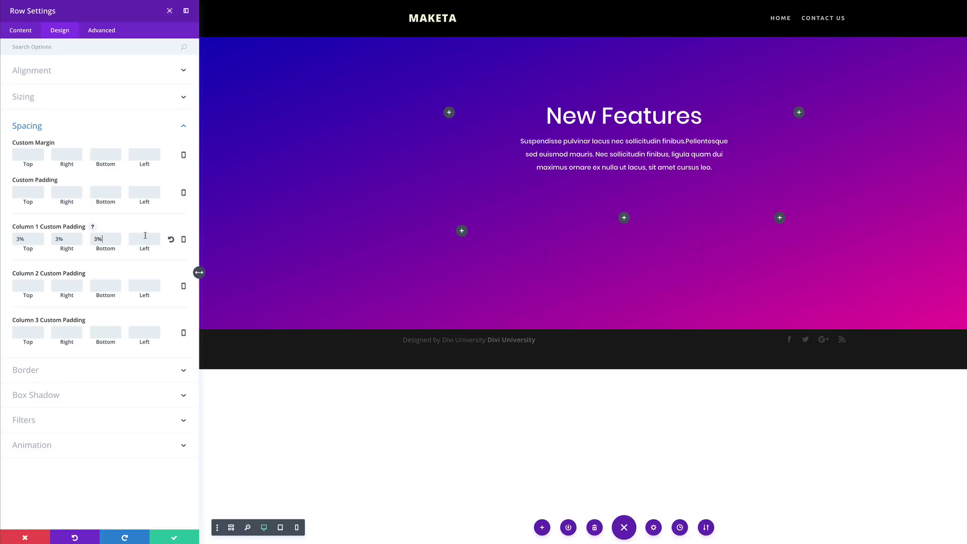
text(3%)
Step: Set column 3's custom padding to 5% on all four sides
click(26, 336)
text(5%)
double_click(29, 335)
click(66, 332)
text(5%)
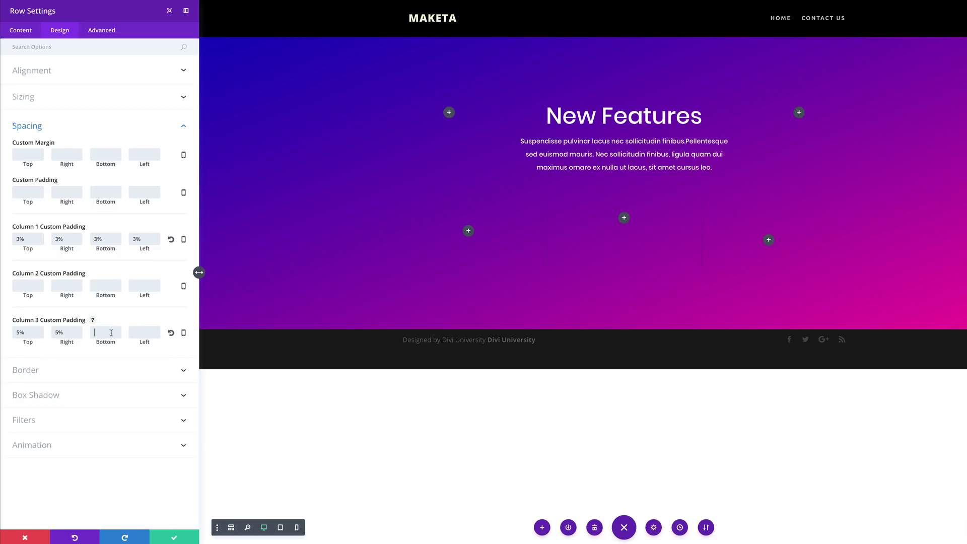
text(5%5%)
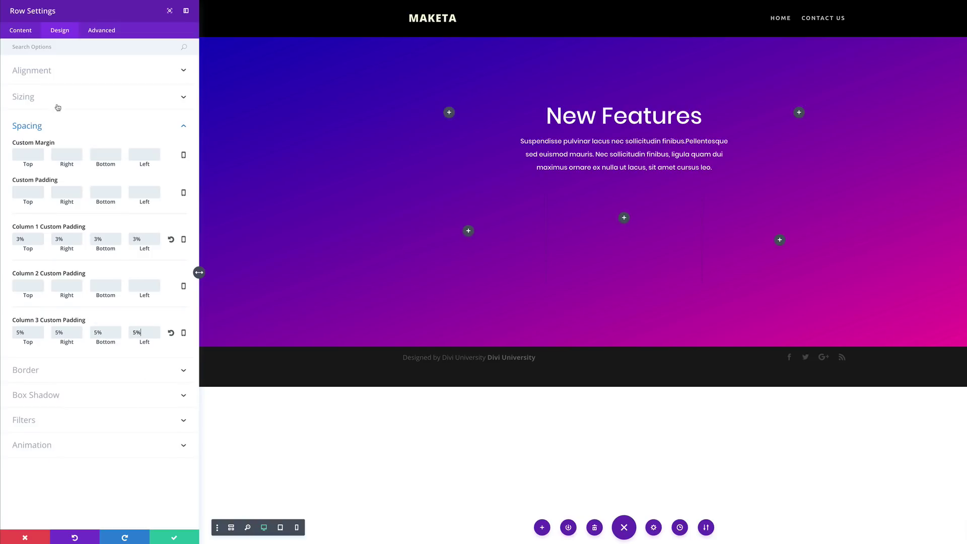
Step: Enable a custom gutter width for the row, reduce it and save the row settings
click(36, 100)
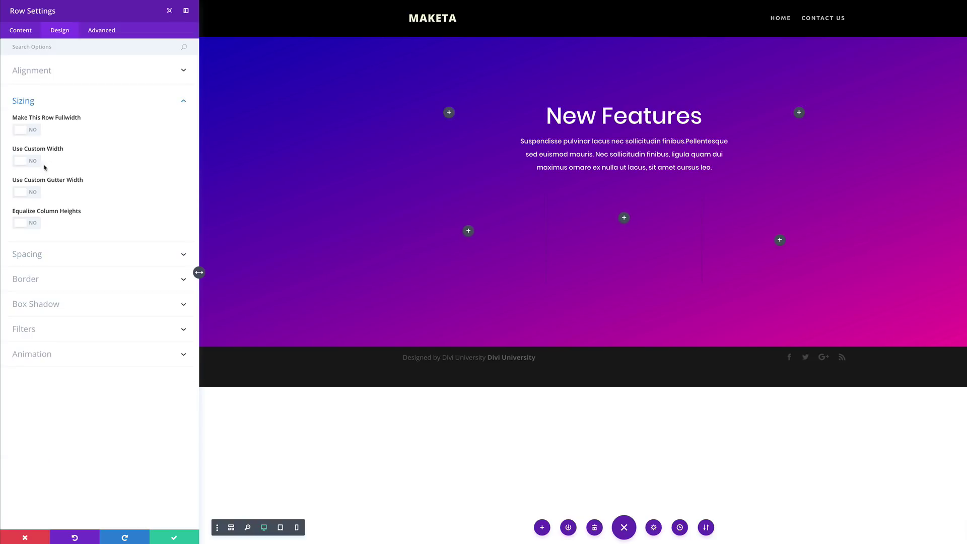
click(33, 192)
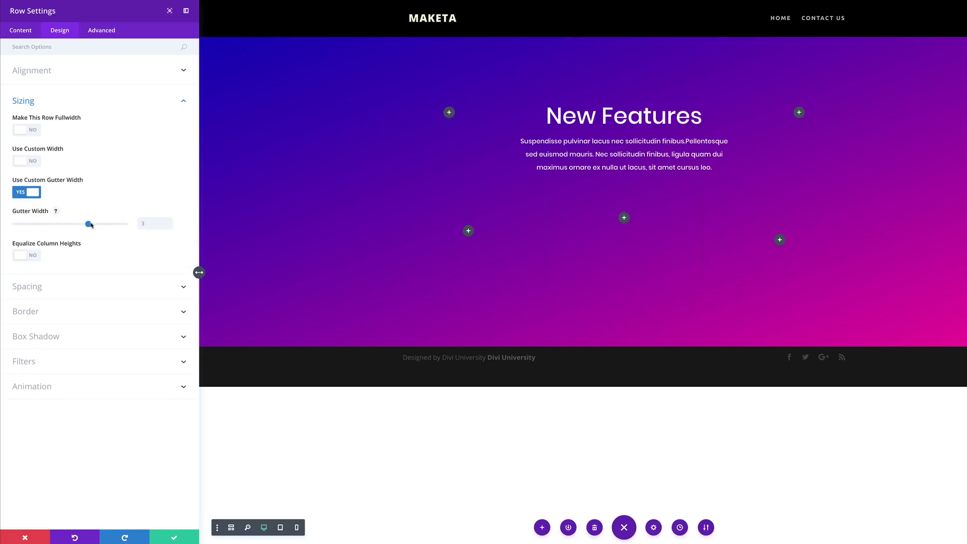
drag(79, 227, 64, 229)
click(174, 539)
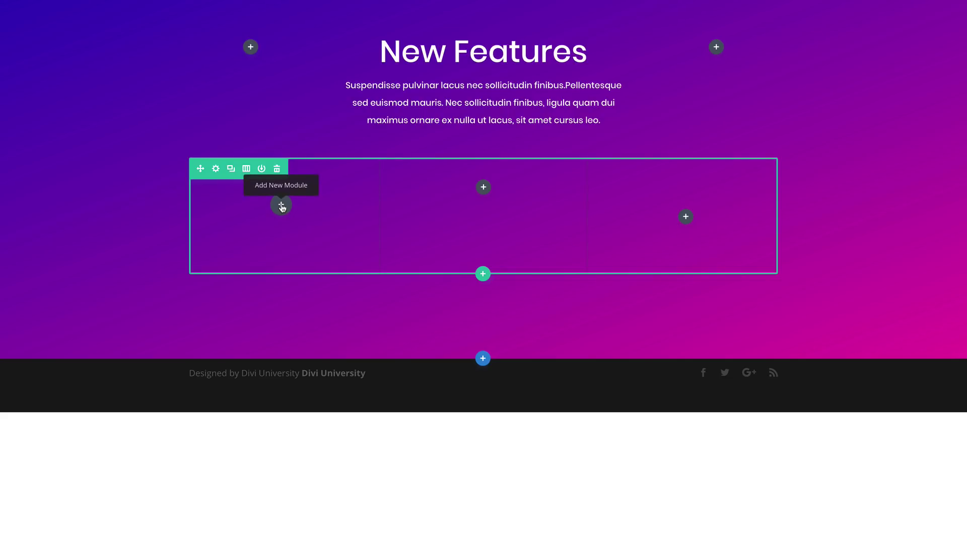
Step: Add an Image module to the first column of the new three-column row
click(282, 205)
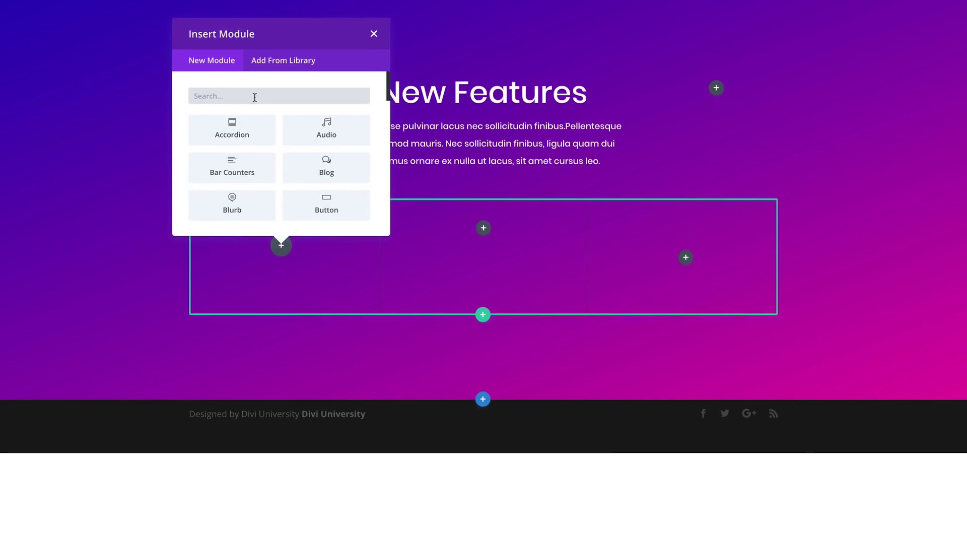
text(im)
click(232, 169)
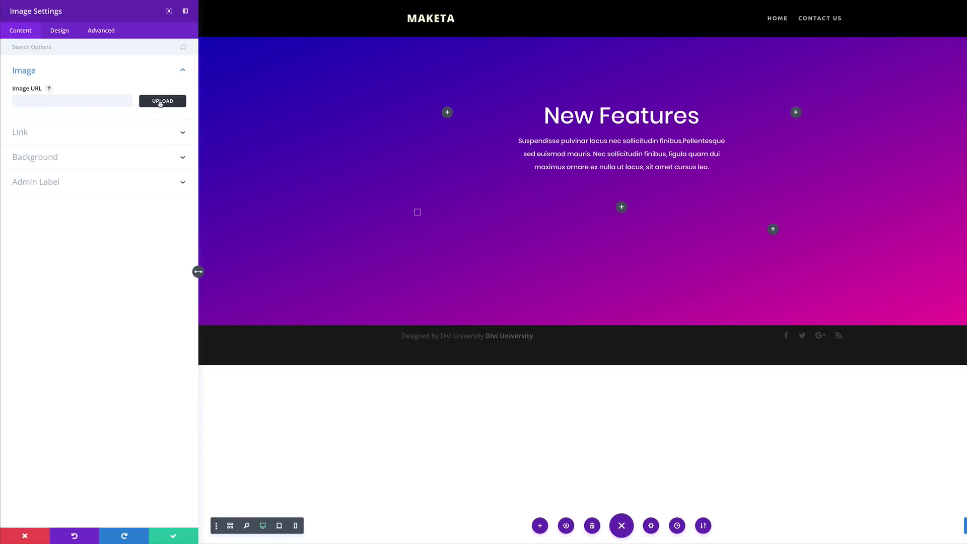
Step: Load the "phone-01-1" picture from the media library into the first column's Image module
click(161, 102)
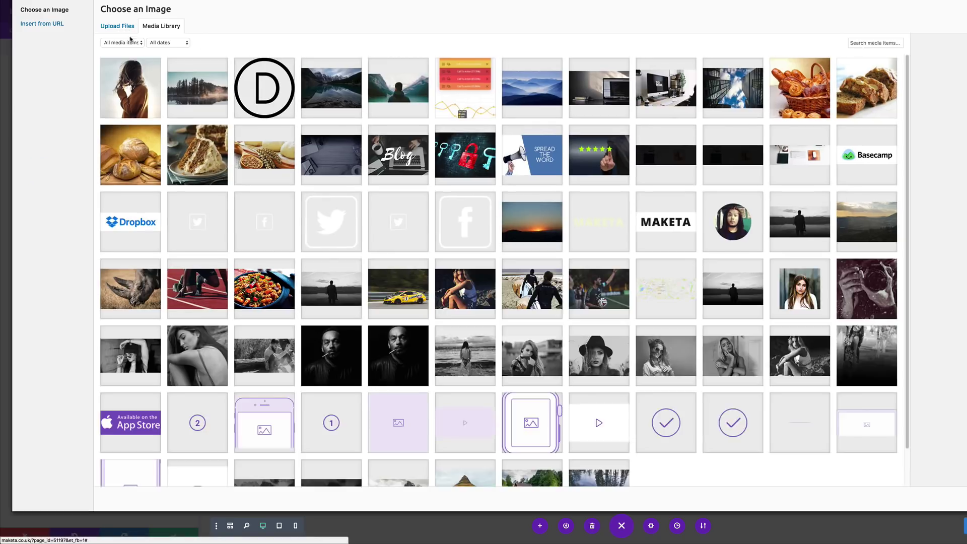
click(466, 88)
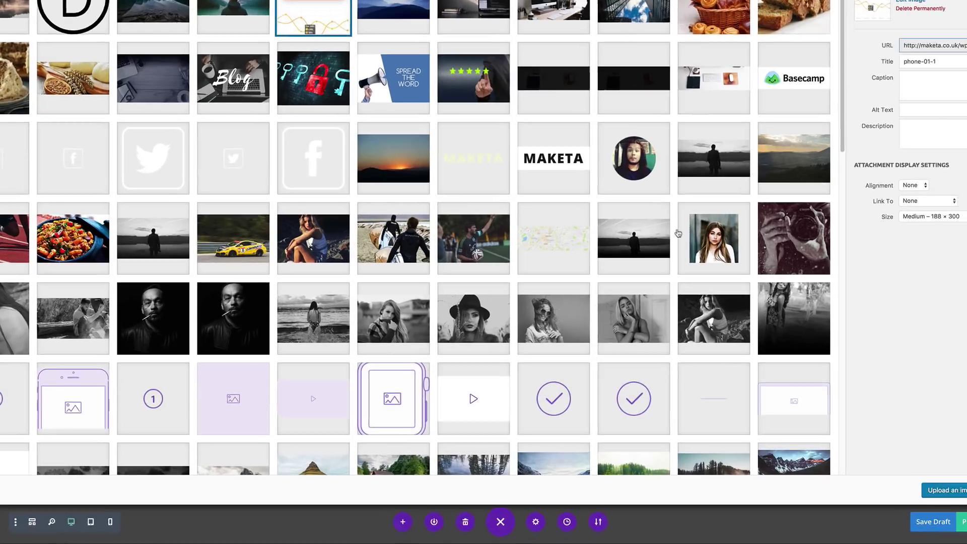
click(955, 488)
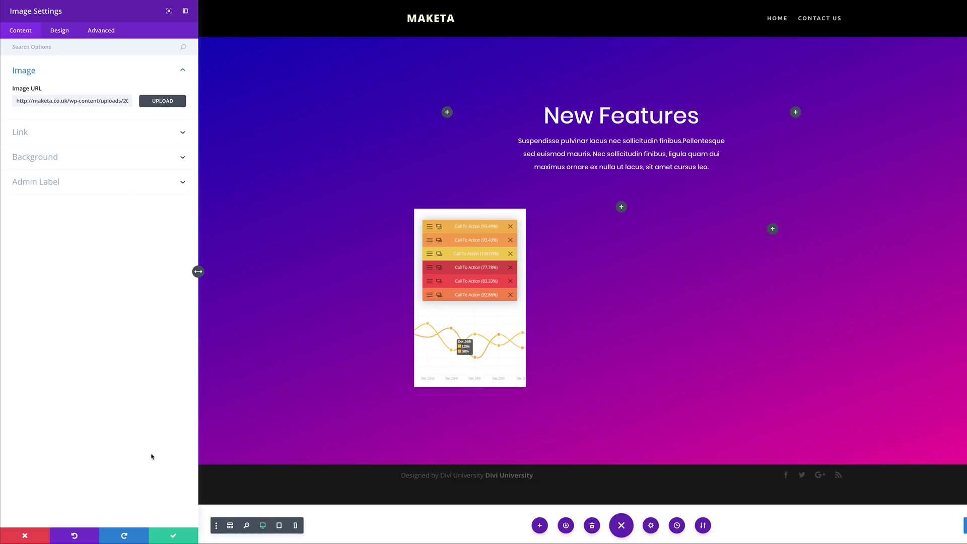
Step: Set the image's custom margin to 60px at the bottom and -6px on the left
click(63, 33)
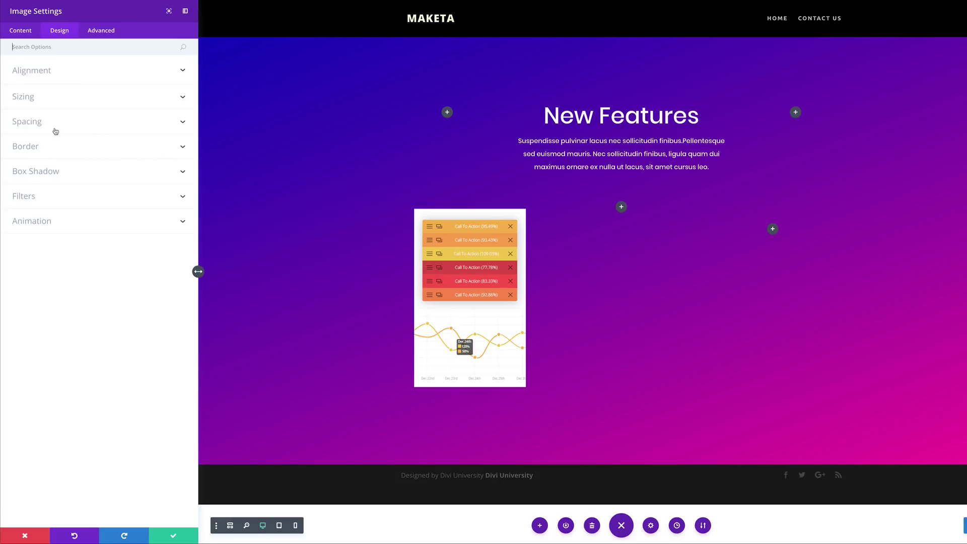
click(37, 125)
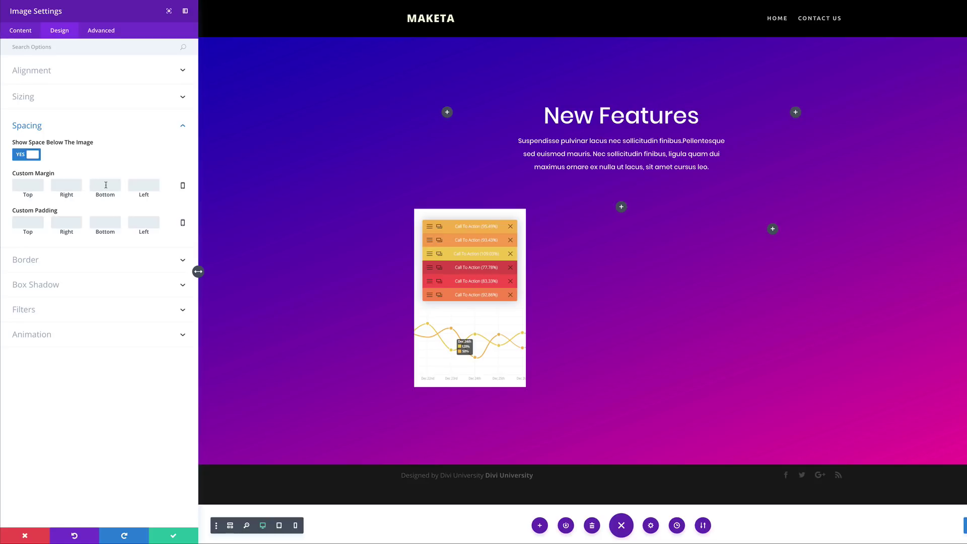
text(60px)
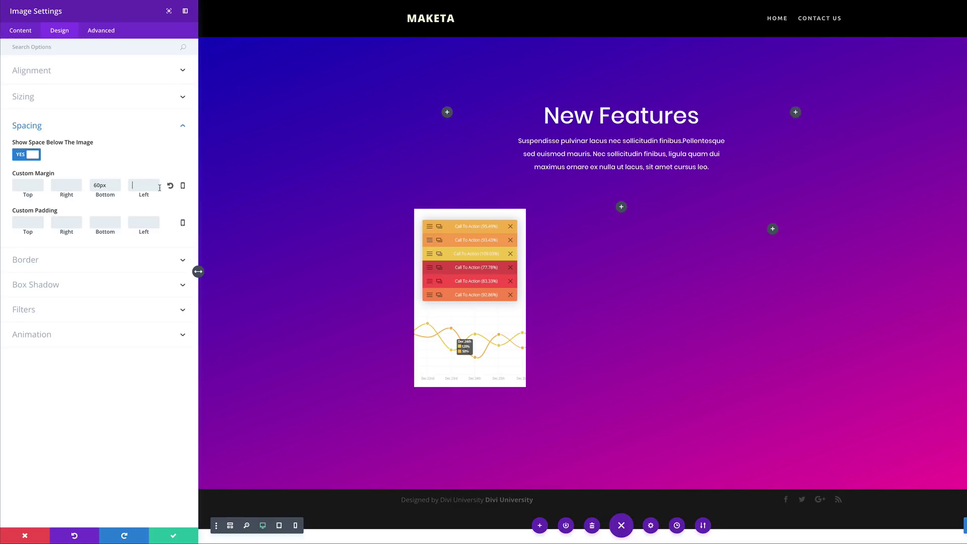
text(-6px)
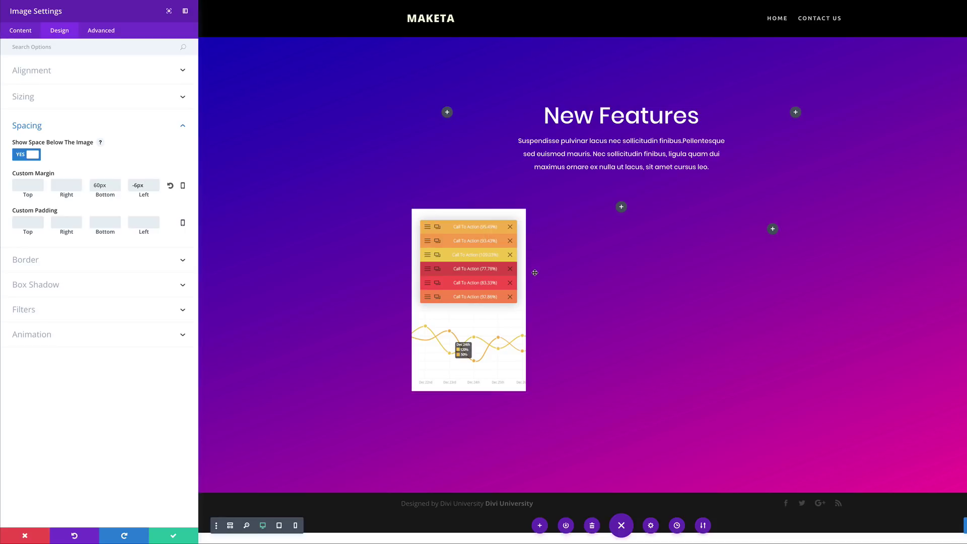
Step: Give the image the even all-around box shadow preset, with 16px horizontal position and a blur strength of 100
click(46, 285)
click(80, 215)
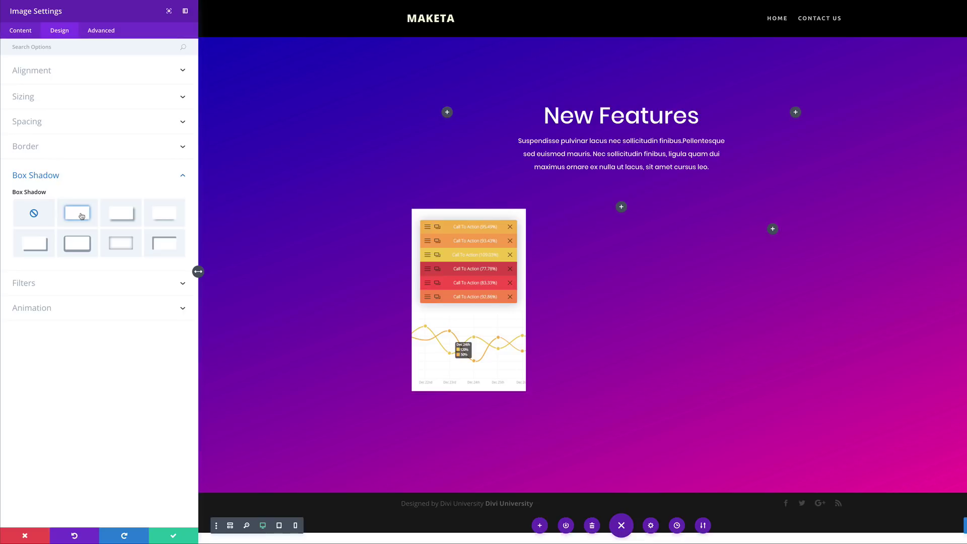
click(80, 214)
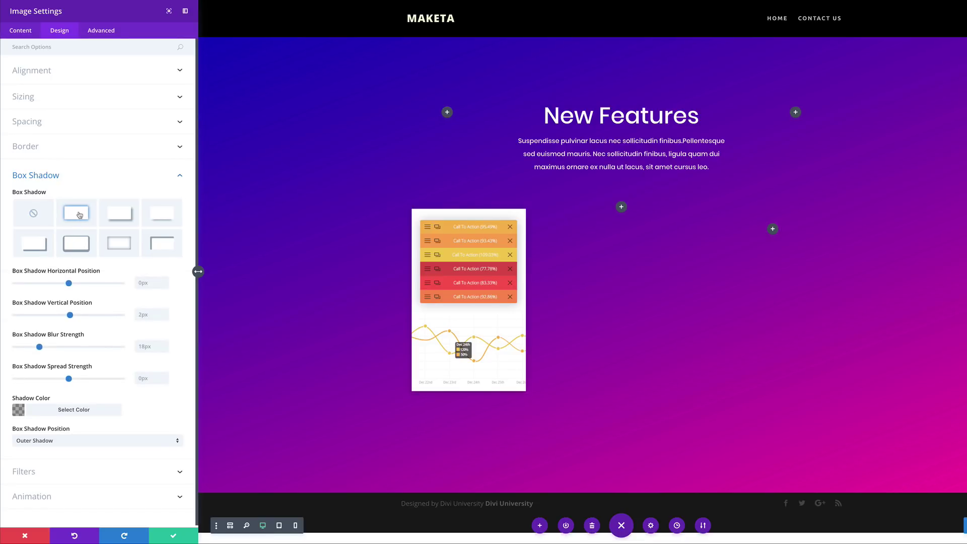
click(150, 283)
text(16px)
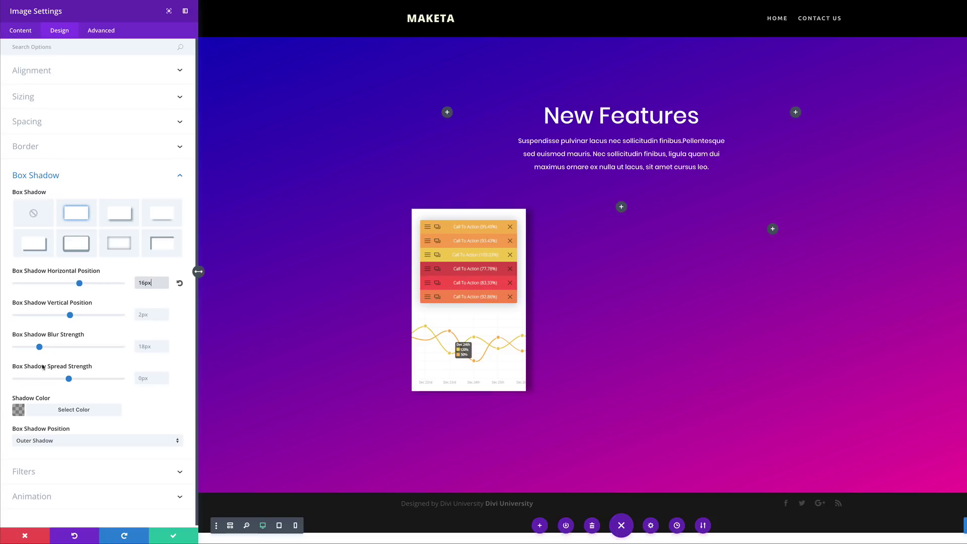
drag(40, 349, 129, 354)
double_click(152, 346)
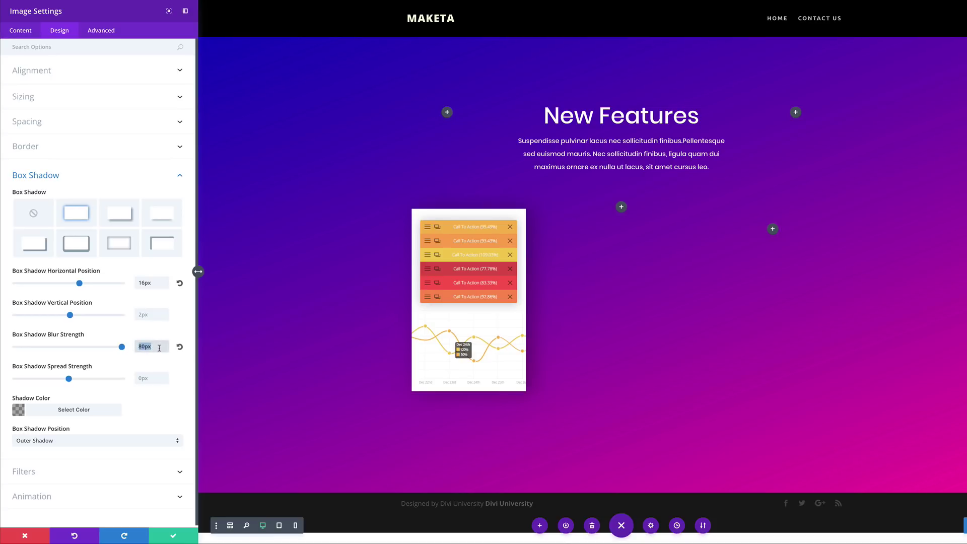
text(100)
Step: Apply image filters of 64% saturation, 49% opacity and 4px blur
click(50, 472)
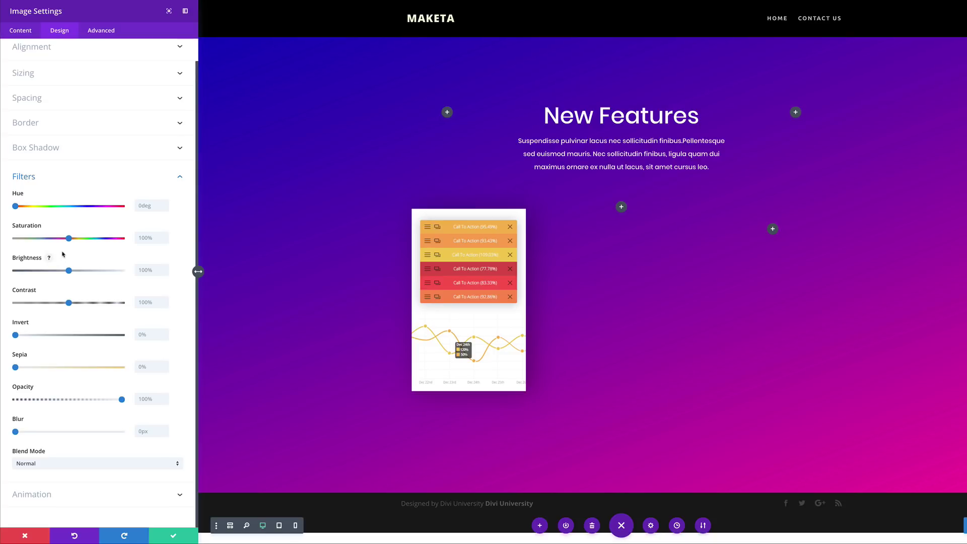
click(164, 241)
text(64%)
click(143, 400)
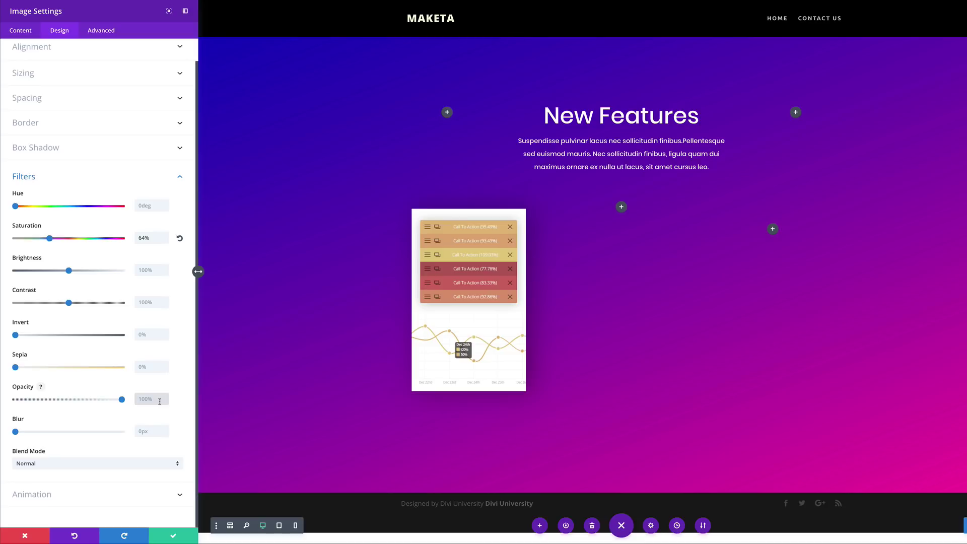
text(49%)
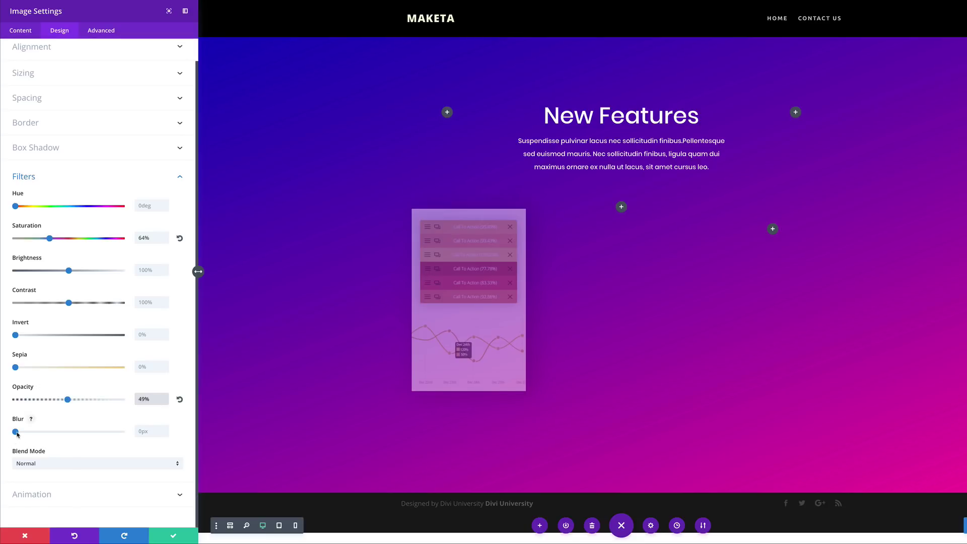
drag(16, 433, 24, 432)
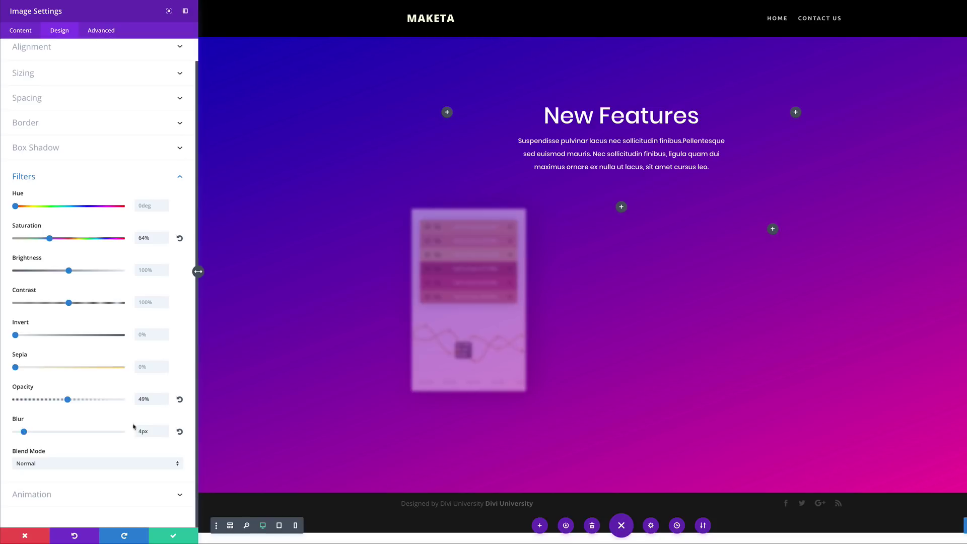
Step: Add a Slide animation to the image with direction Up and a duration of 1250ms
click(52, 498)
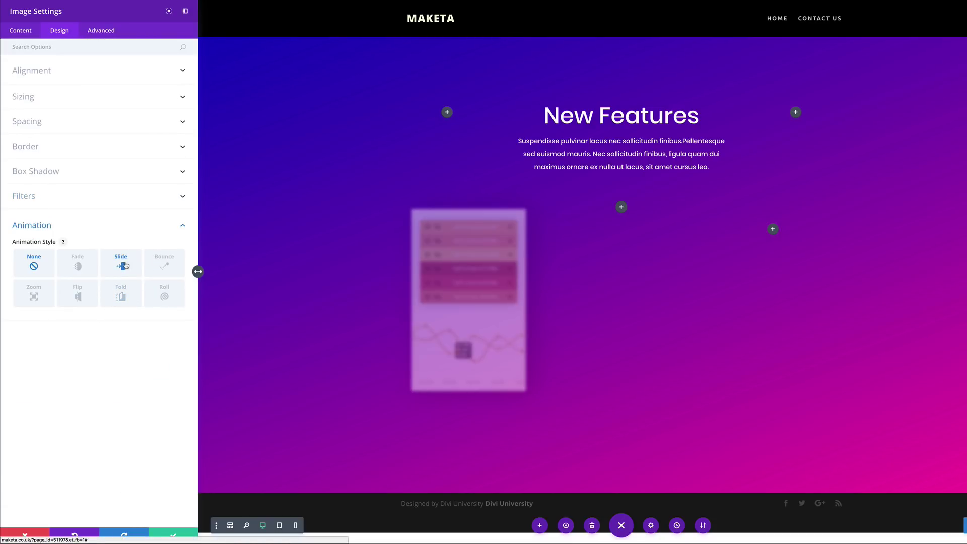
click(124, 266)
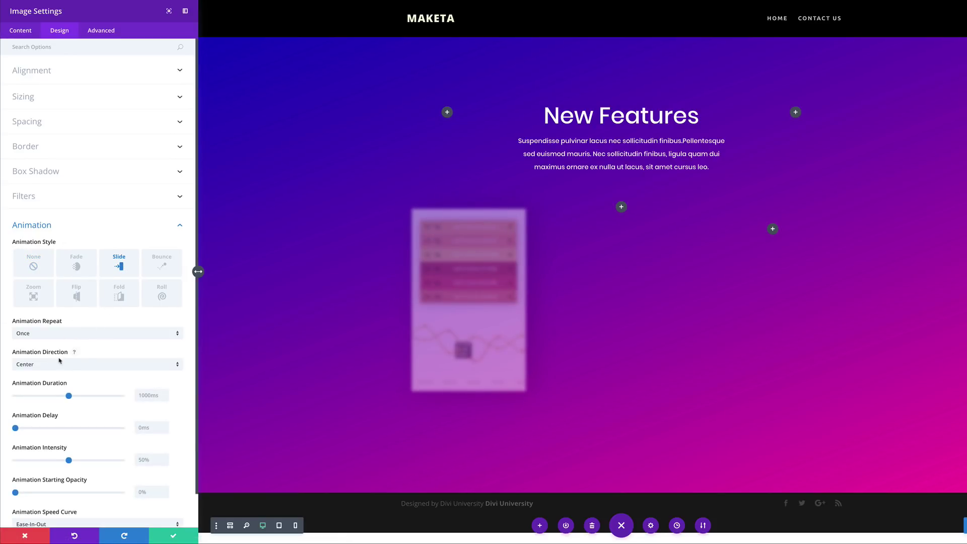
click(71, 368)
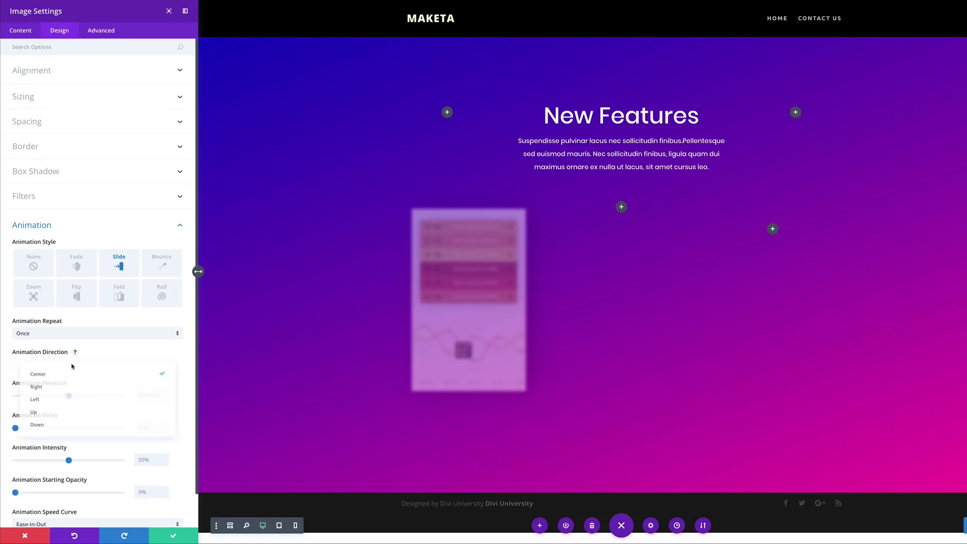
click(57, 416)
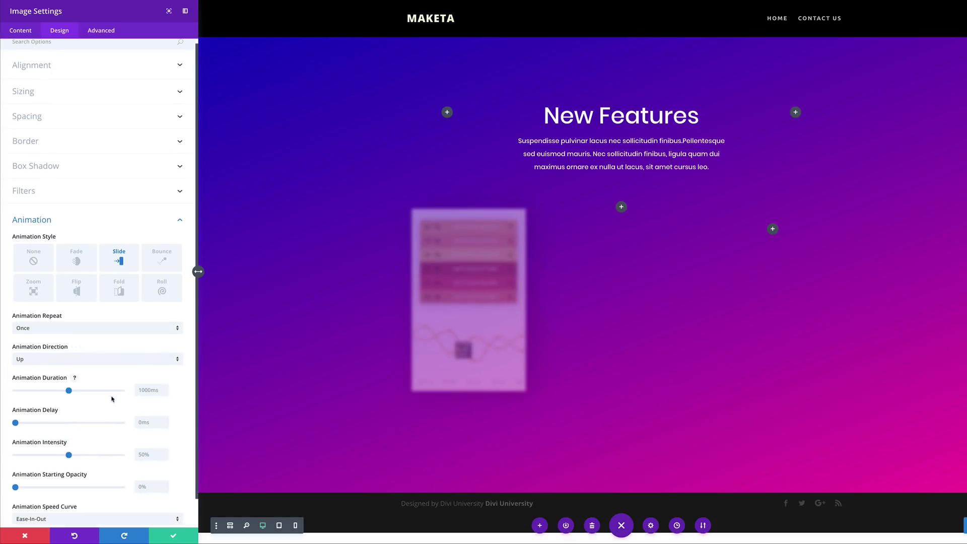
scroll(112, 399, down, 1)
click(153, 369)
key(ctrl+a)
text(1250ms)
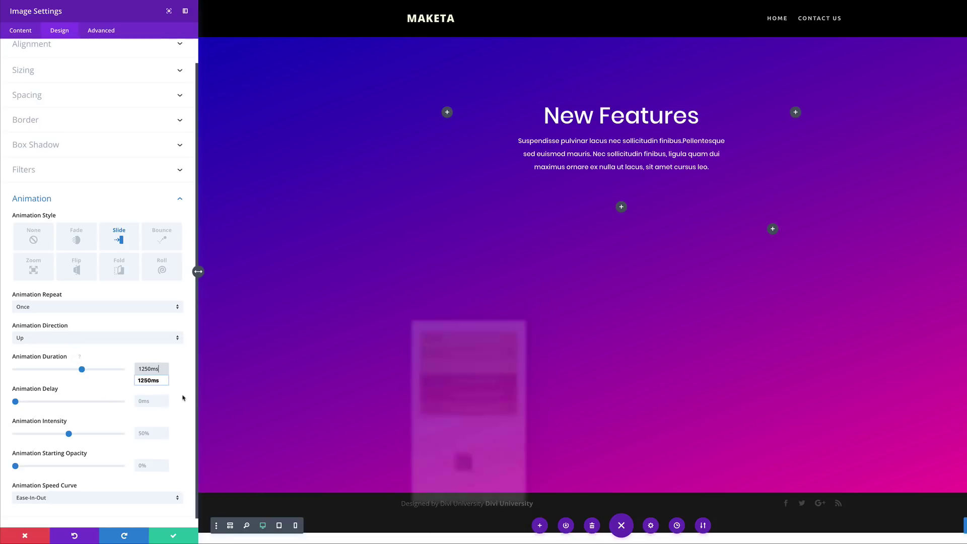
click(185, 392)
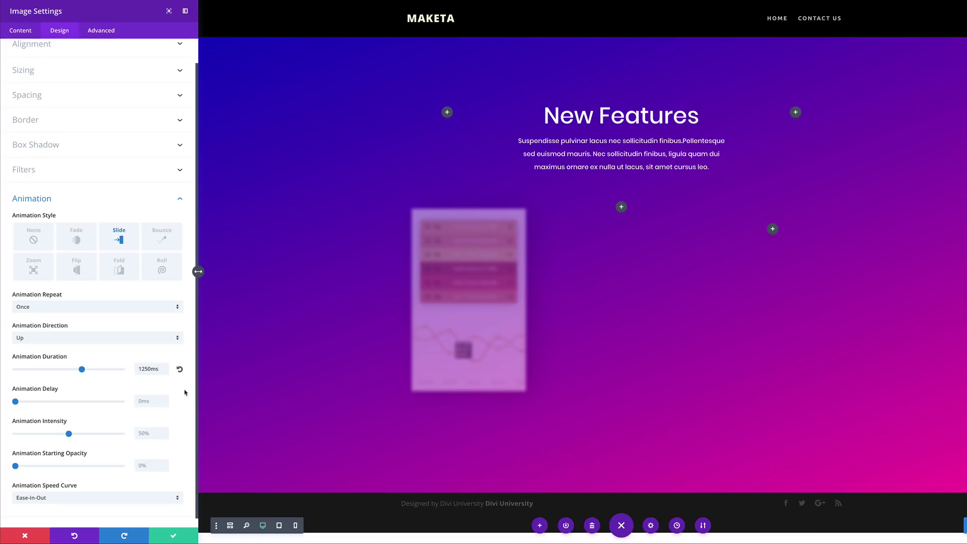
Step: Set the animation intensity to 9% and starting opacity to 100%, and save the image settings
scroll(185, 392, down, 1)
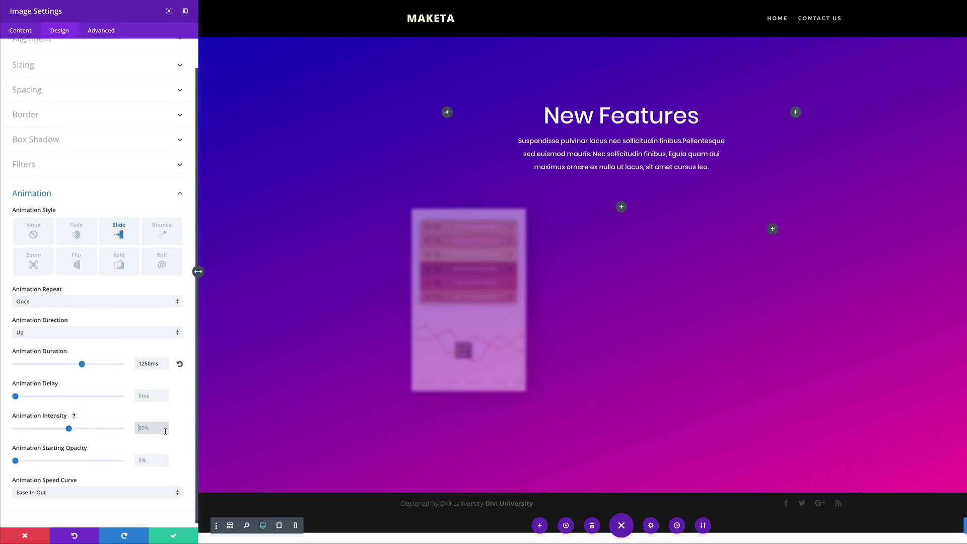
key(ctrl+a)
text(9%)
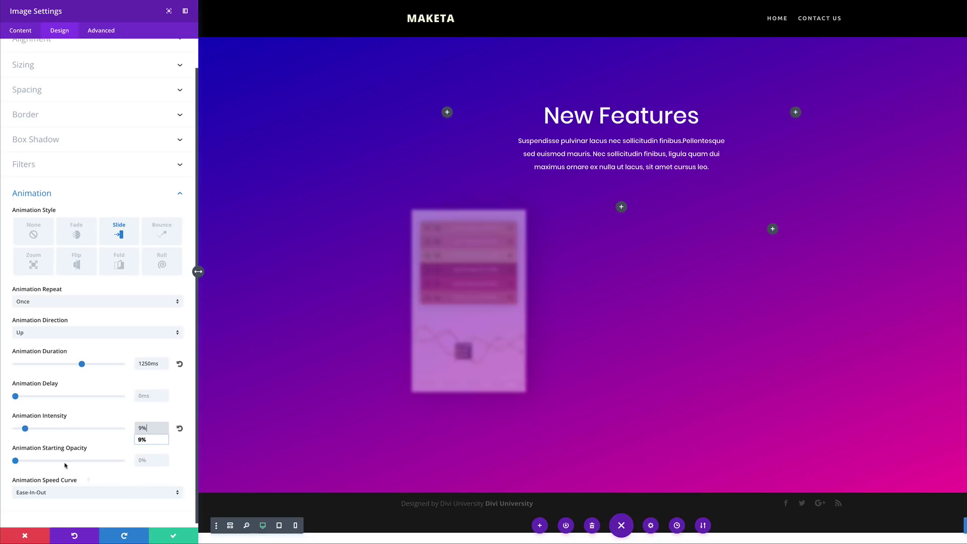
drag(15, 461, 131, 469)
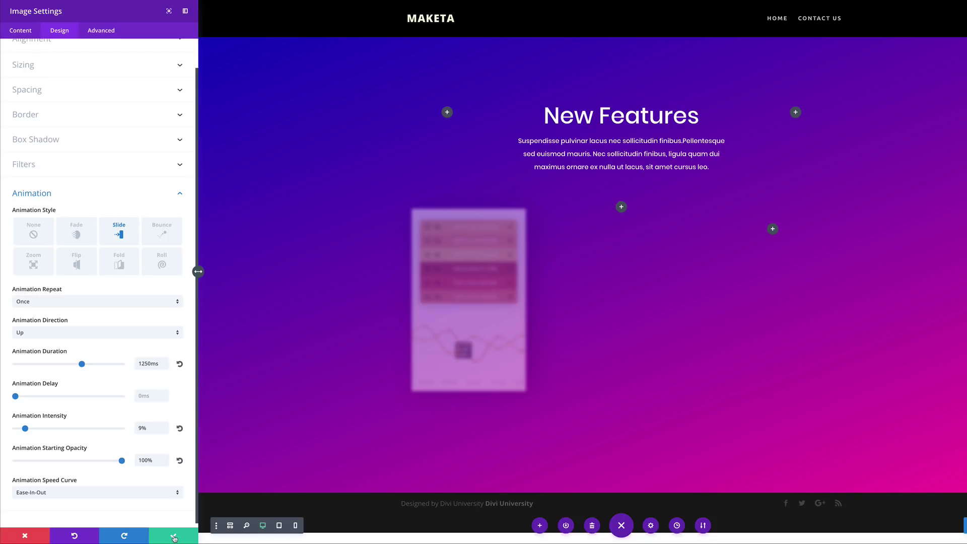
click(174, 537)
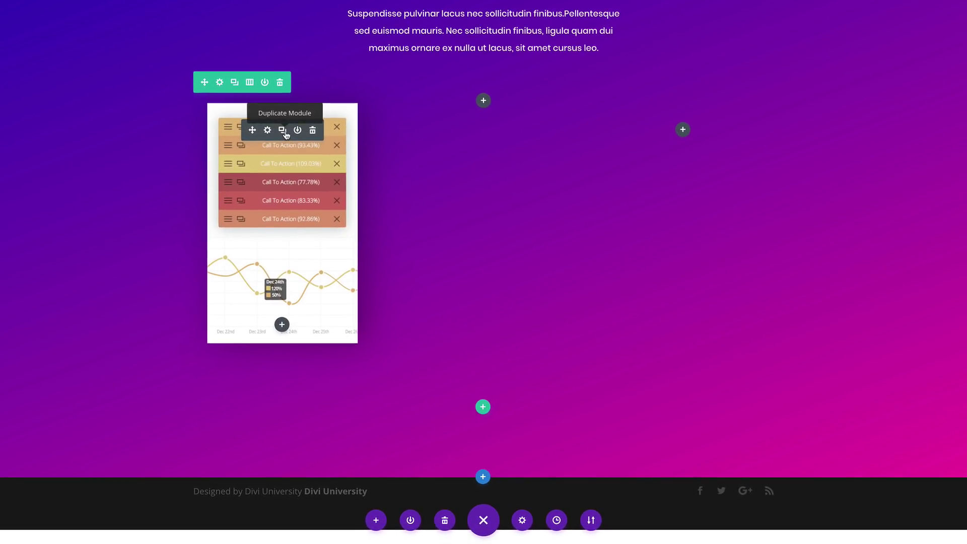
Step: Duplicate the filtered image module and move the copy into the third column
click(283, 132)
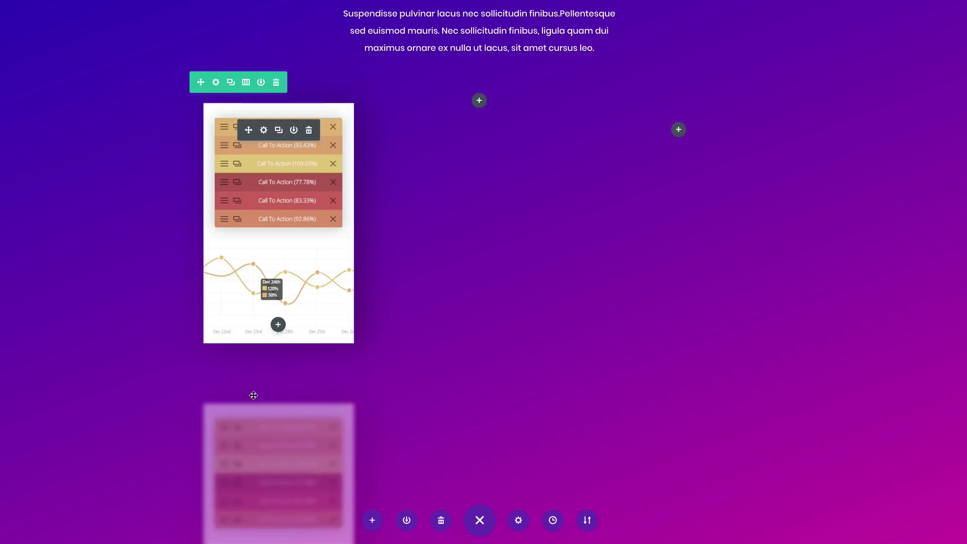
drag(248, 404, 681, 138)
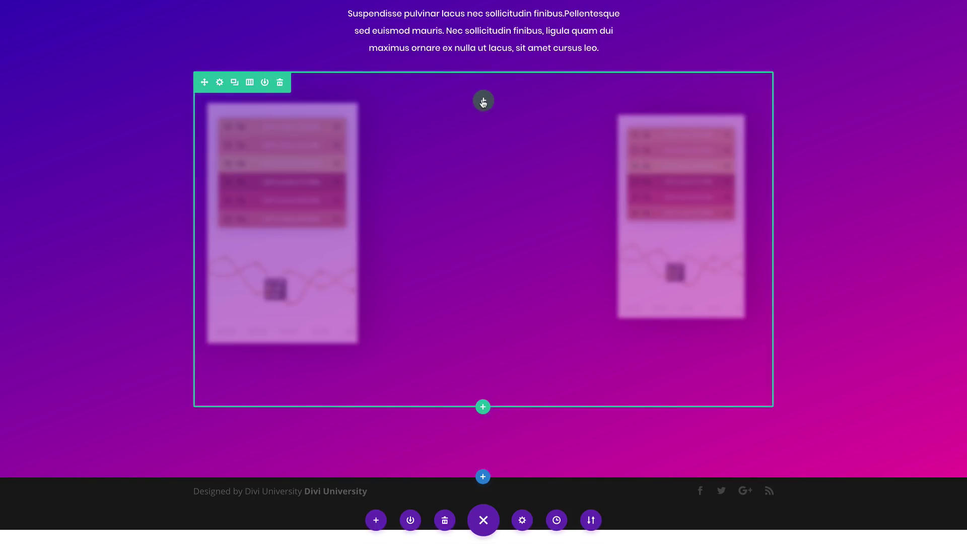
Step: Add an Image module to the middle column using "phone-01-1" from the media library and save it
click(484, 101)
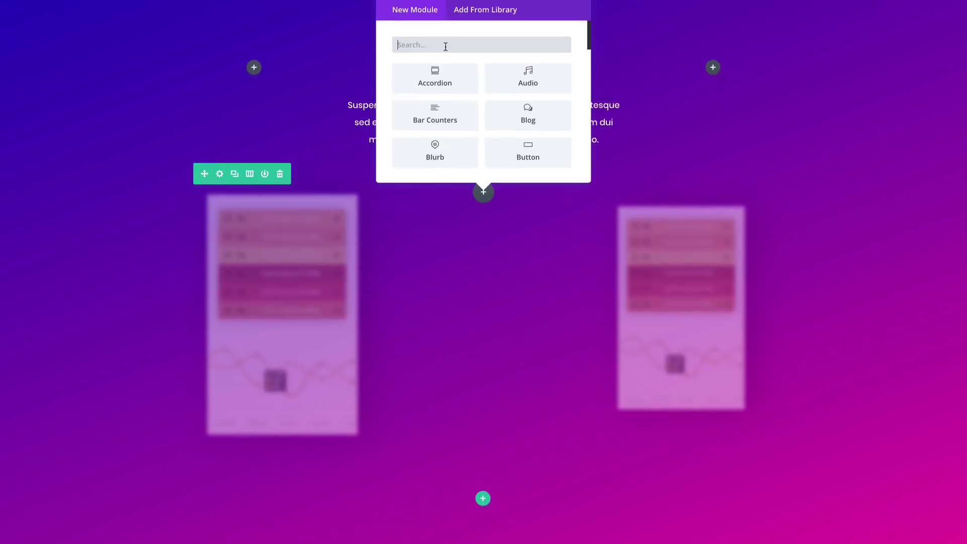
text(image)
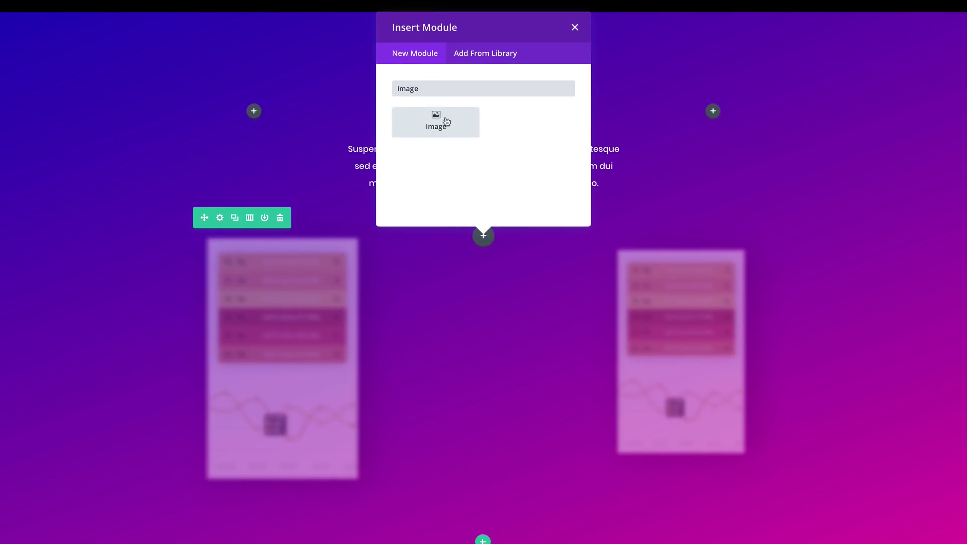
click(436, 122)
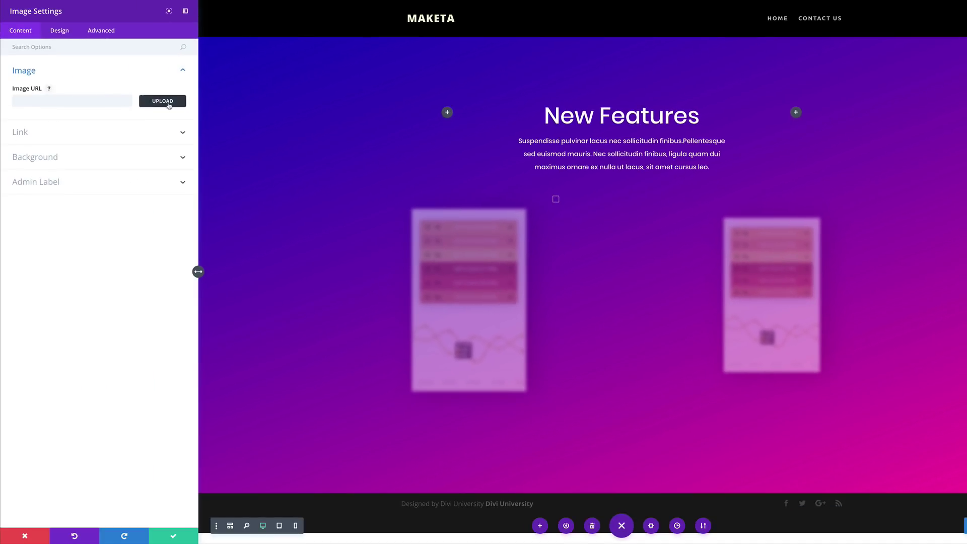
click(169, 106)
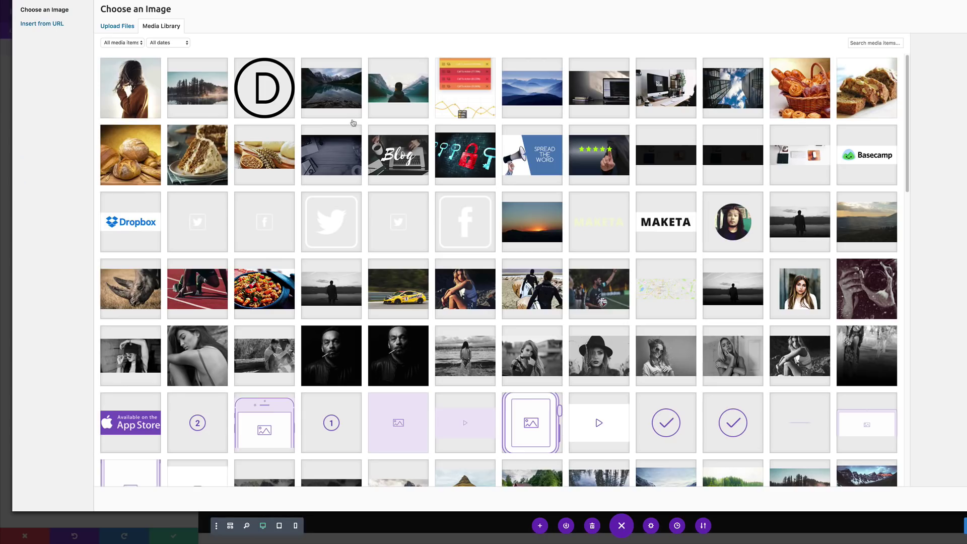
click(466, 104)
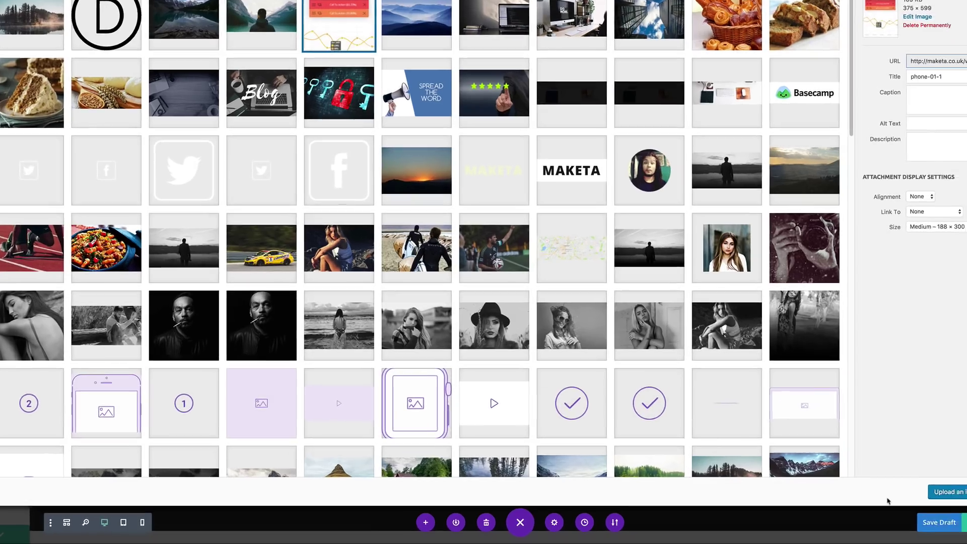
click(888, 479)
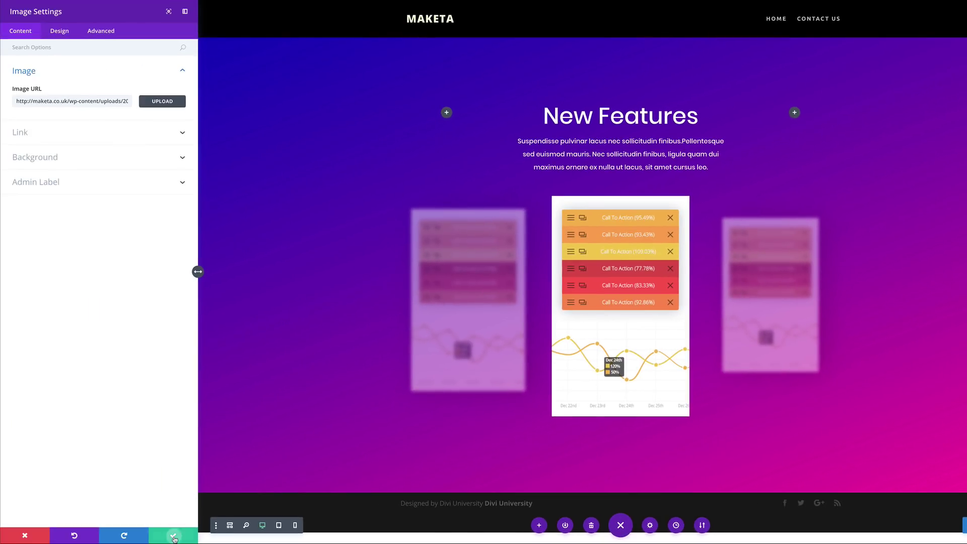
click(174, 538)
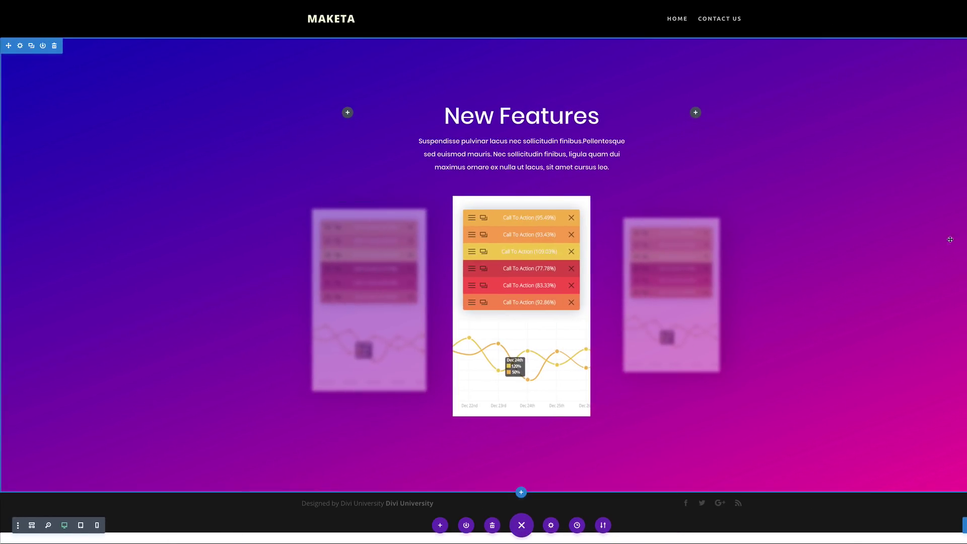
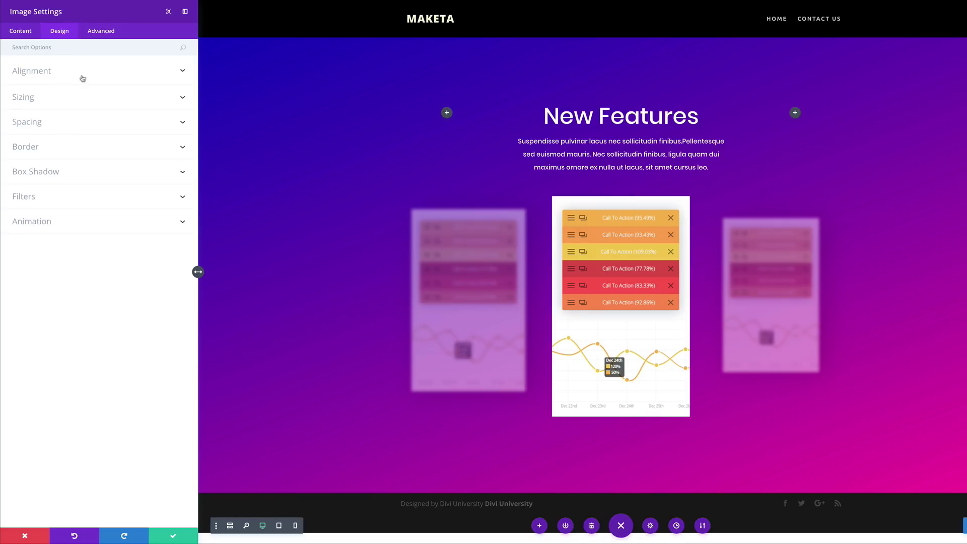
Step: Set the third-column image's filters to 48% saturation, 24% opacity and 10px blur, and save the image settings
click(45, 199)
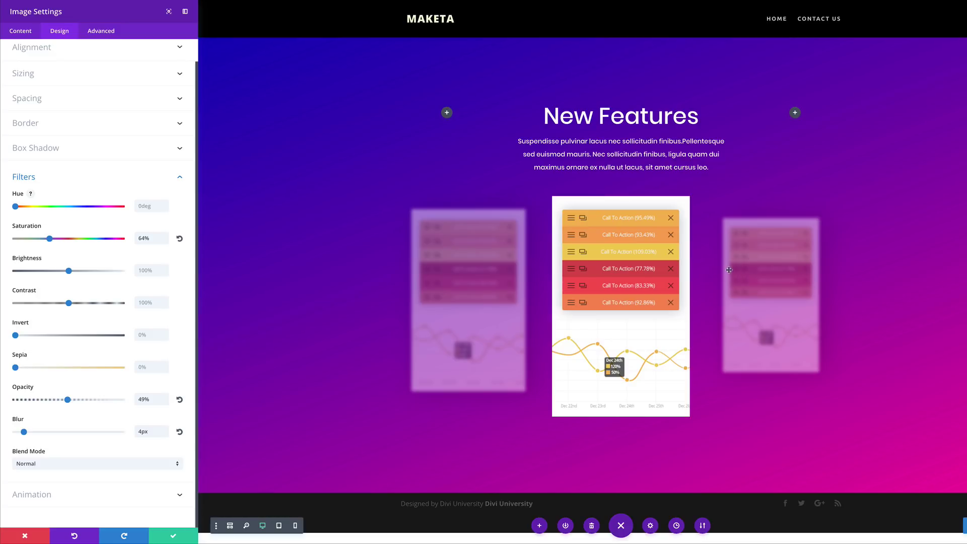
double_click(152, 239)
text(48)
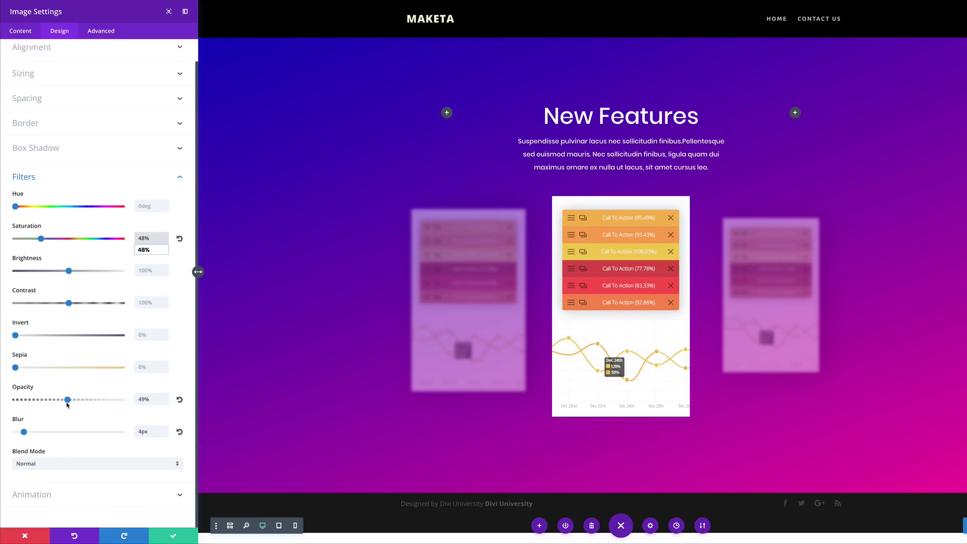
double_click(147, 399)
text(24%)
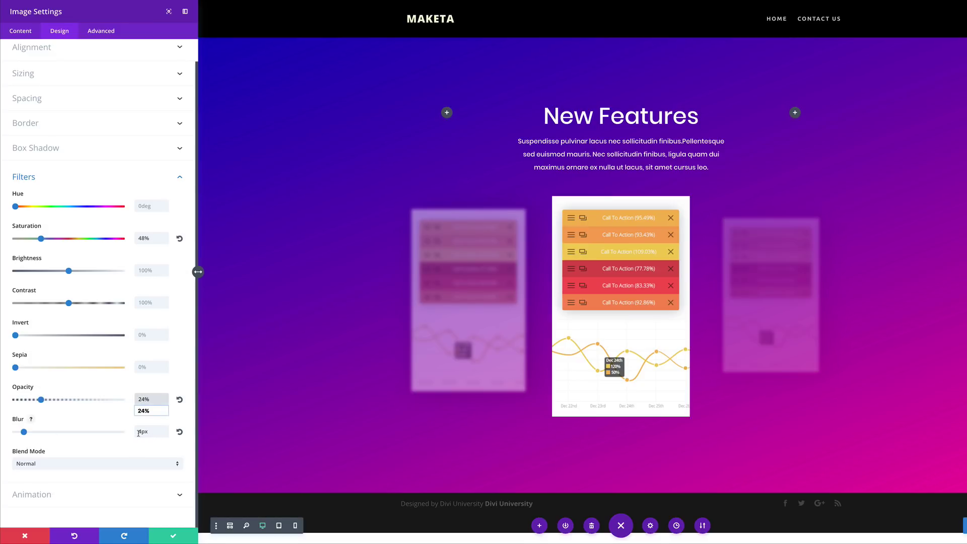
drag(23, 432, 38, 434)
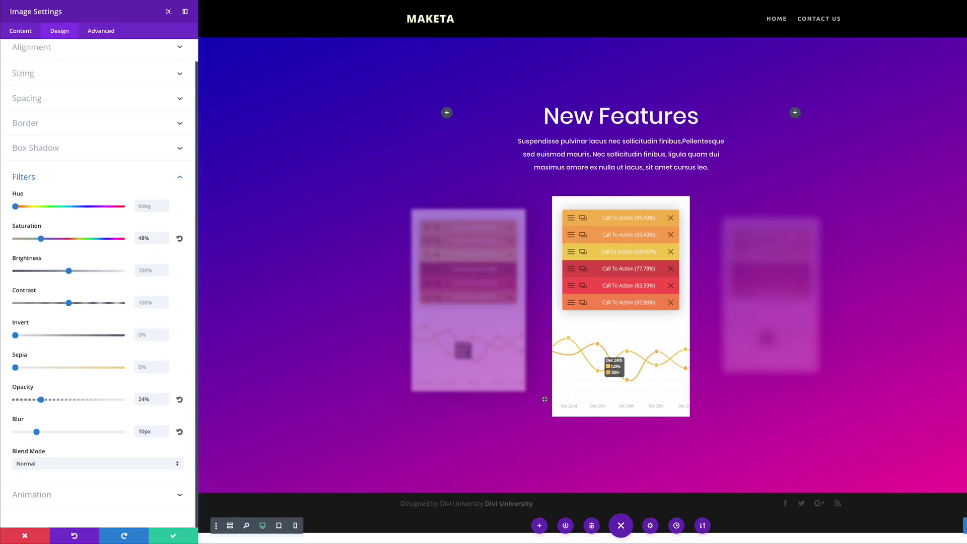
click(177, 538)
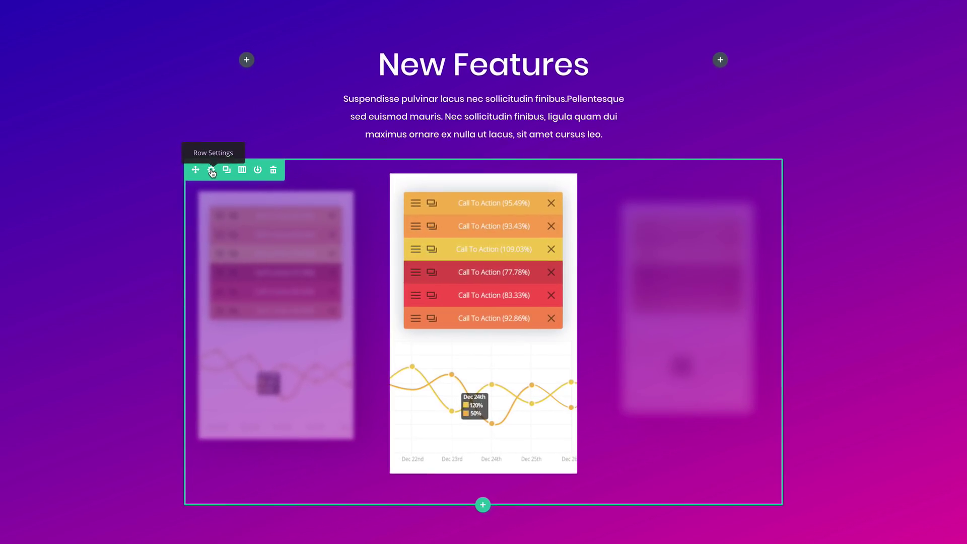
Step: Set the blend mode of the three-image row's filters to Luminosity and save the row settings
click(211, 171)
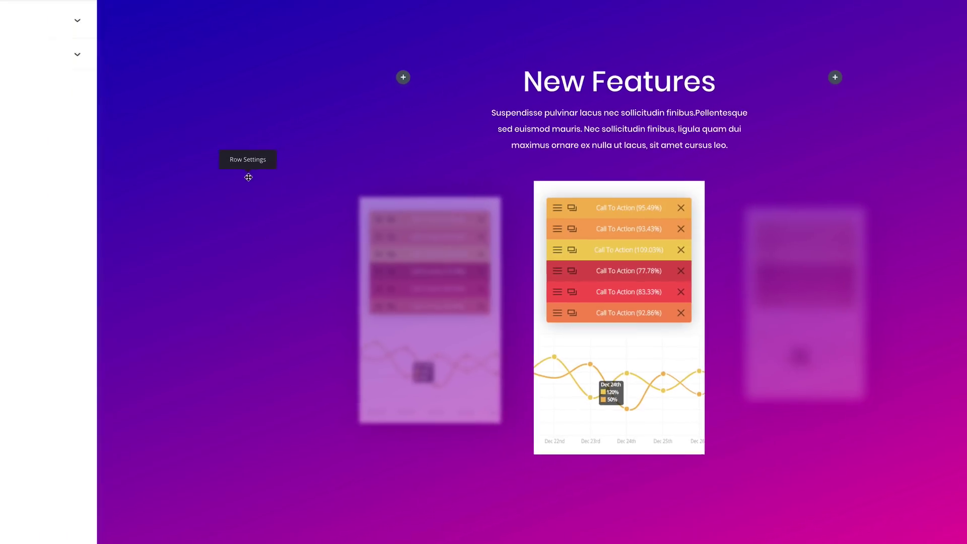
click(59, 31)
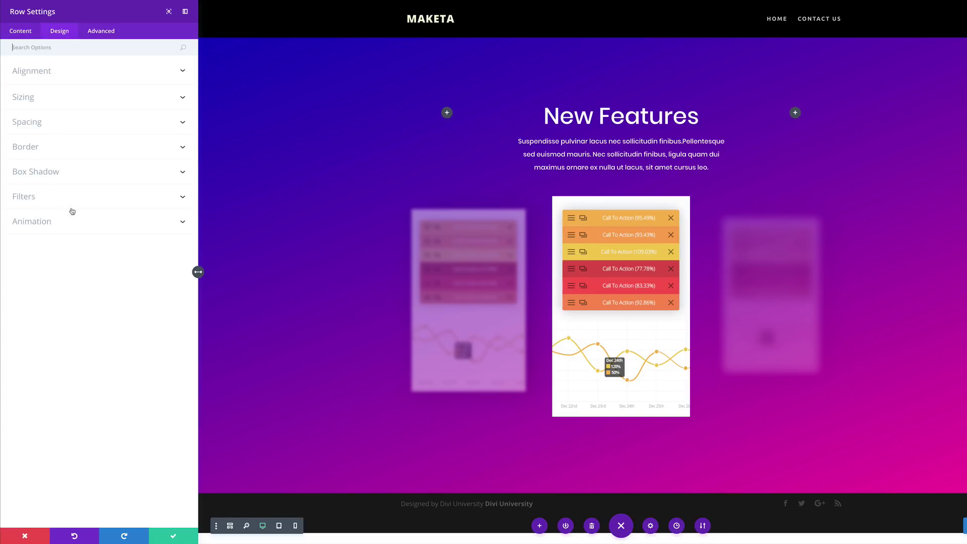
click(35, 199)
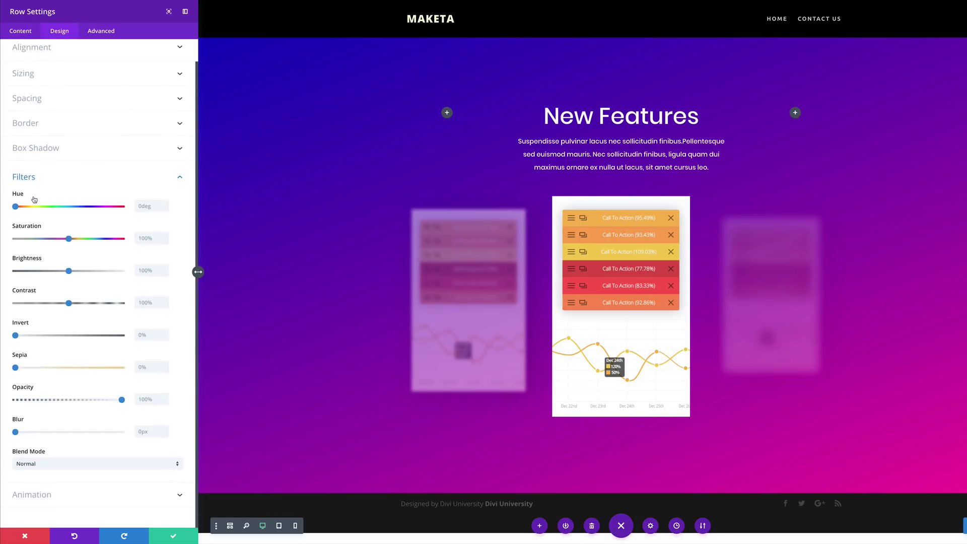
click(58, 464)
scroll(119, 445, down, 1)
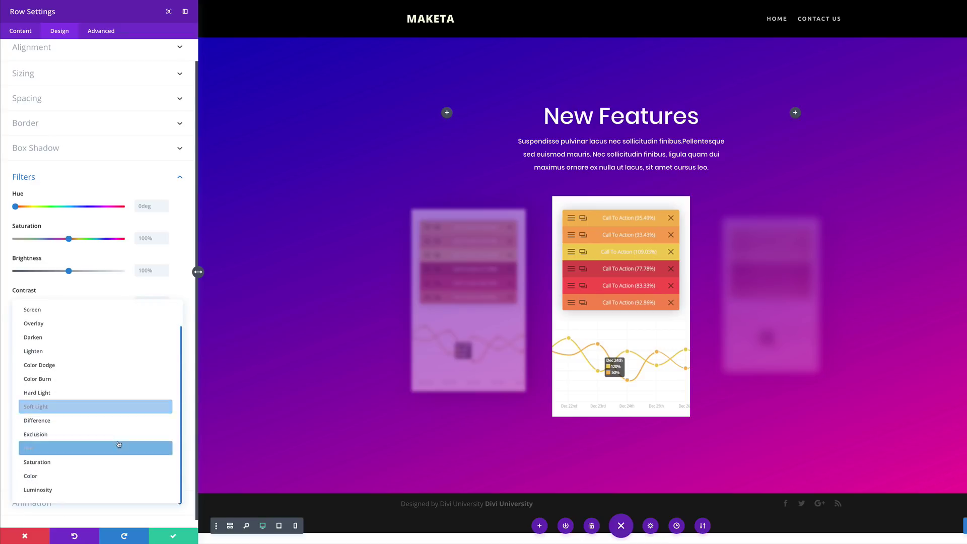
click(46, 492)
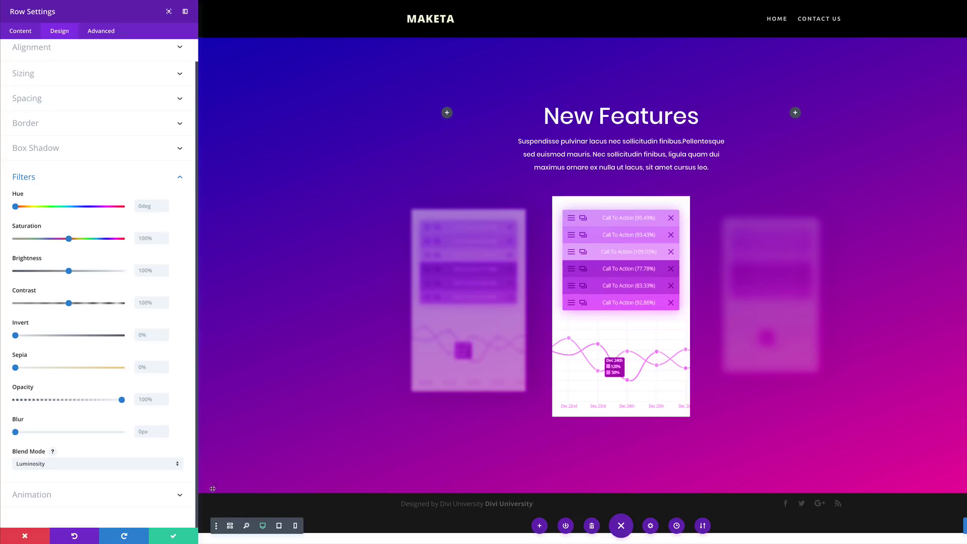
click(174, 537)
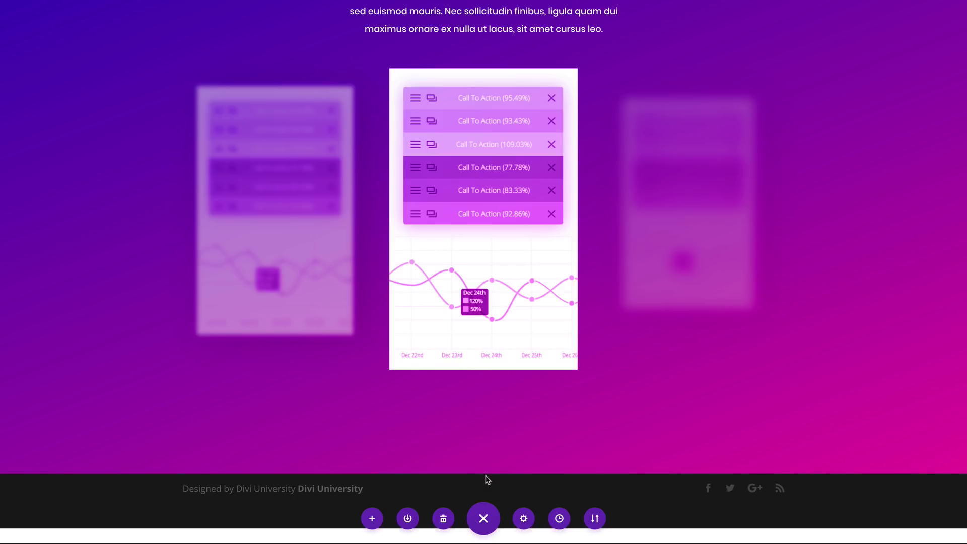
Step: Insert a regular section below the New Features section, leaving it without a row
click(484, 475)
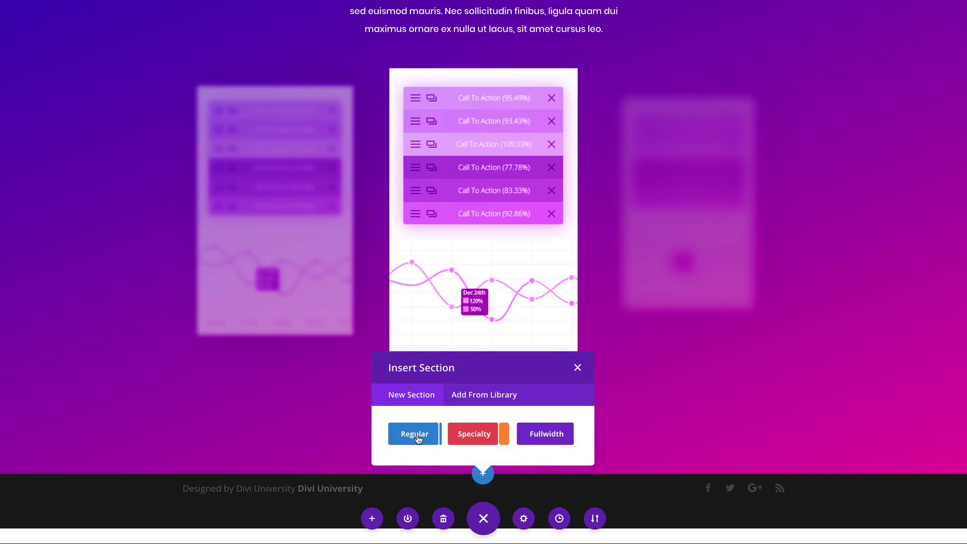
click(414, 437)
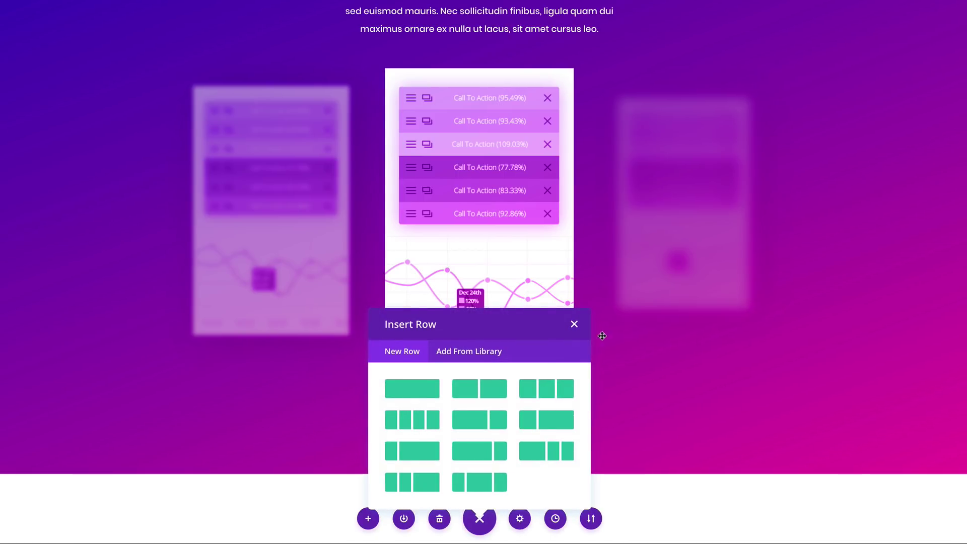
click(575, 324)
scroll(29, 444, down, 2)
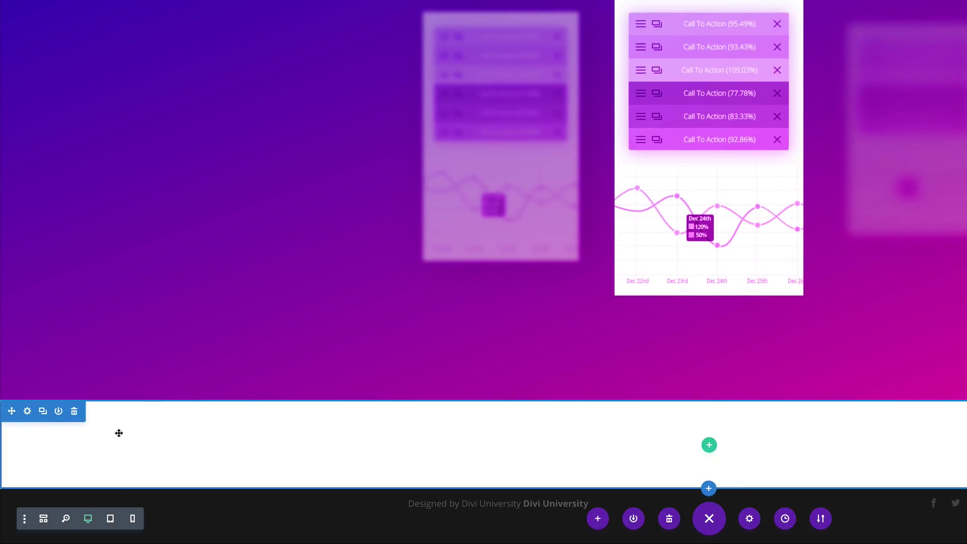
Step: Give the new section the blue misty mountains background image from the media library and enable its parallax effect
click(27, 412)
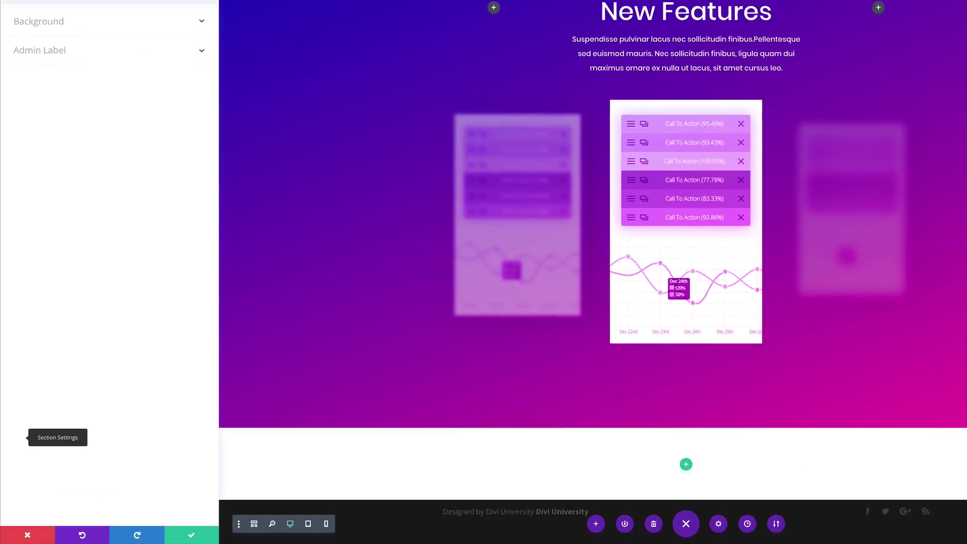
click(51, 73)
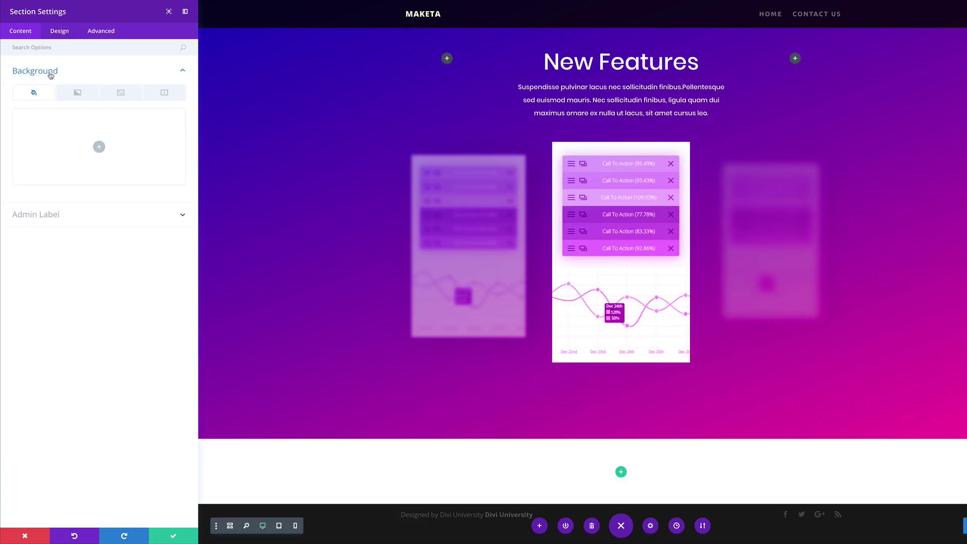
click(126, 97)
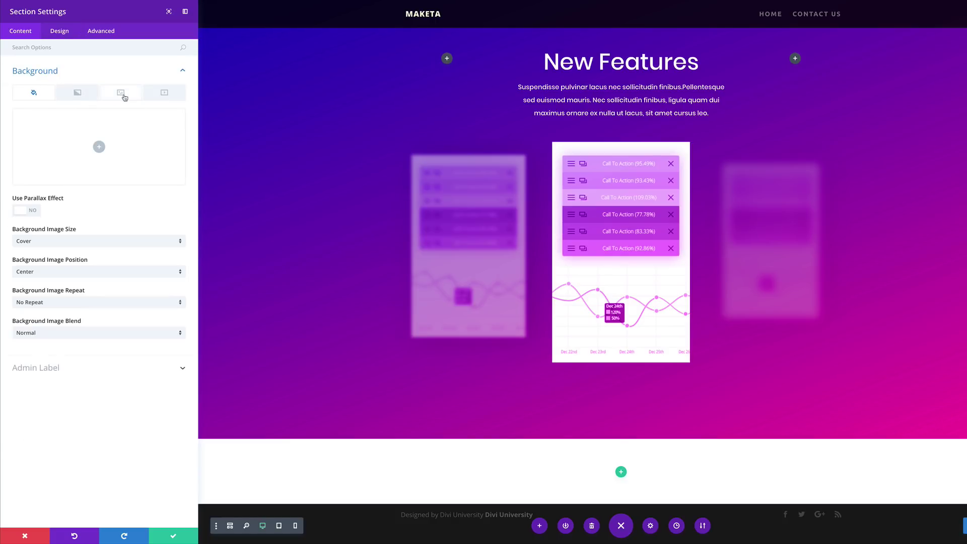
click(99, 147)
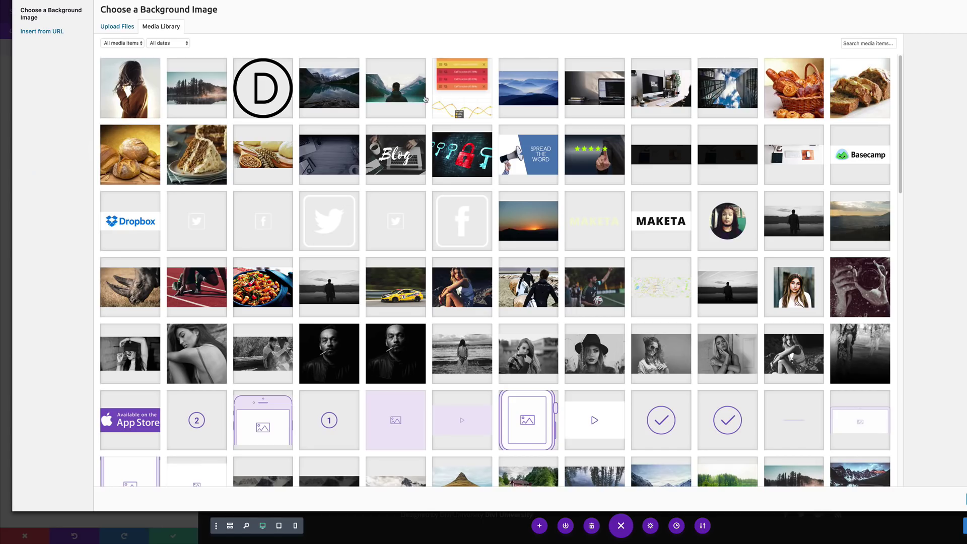
click(540, 93)
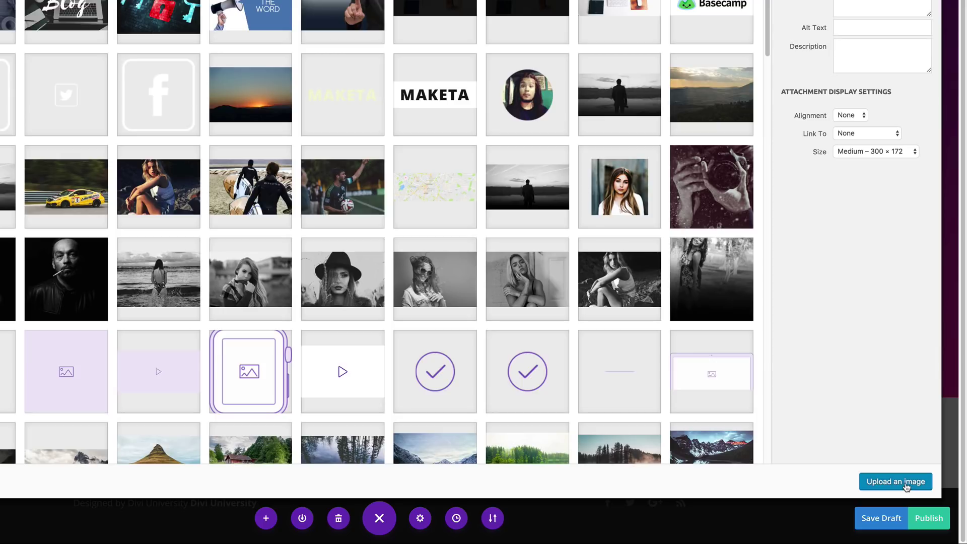
click(950, 494)
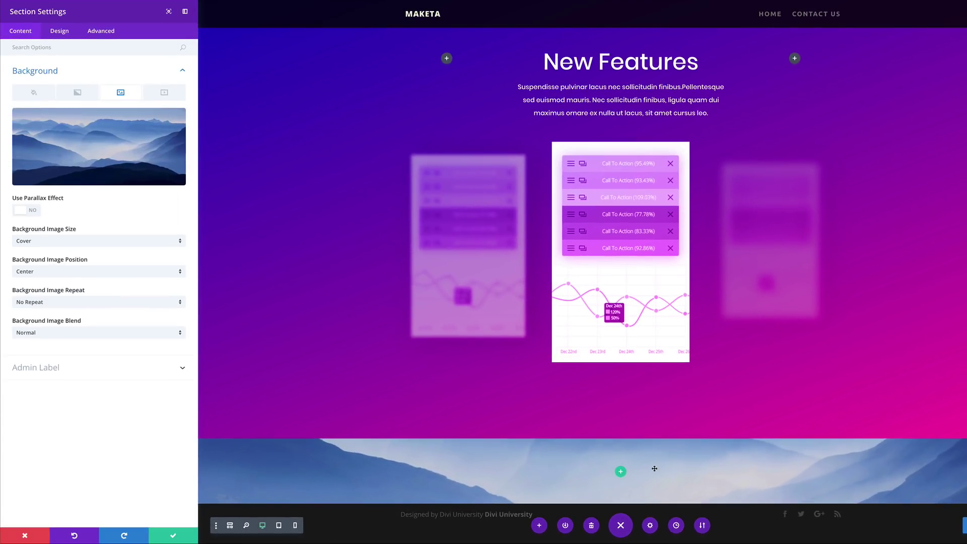
click(33, 212)
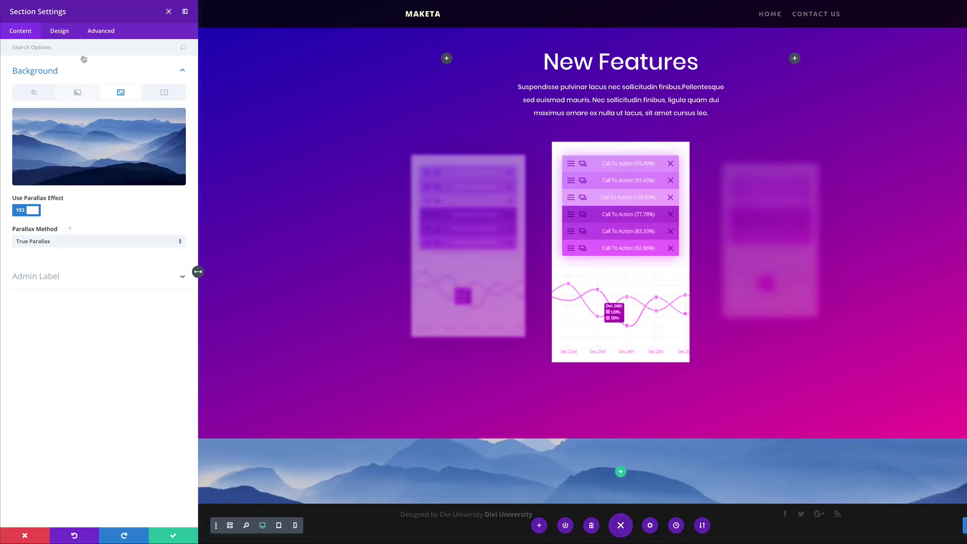
Step: Set the new section's custom padding to 0px on all four sides and save the section settings
click(62, 32)
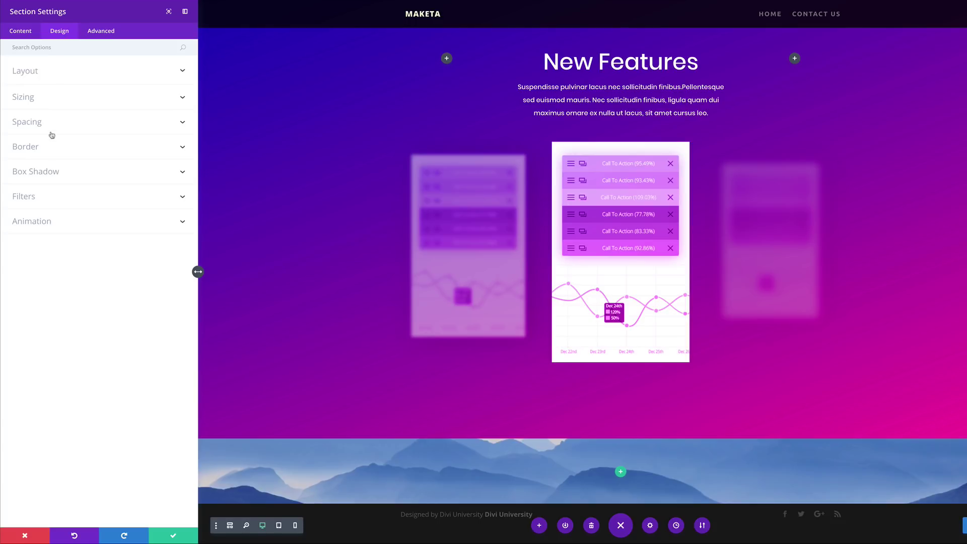
click(36, 126)
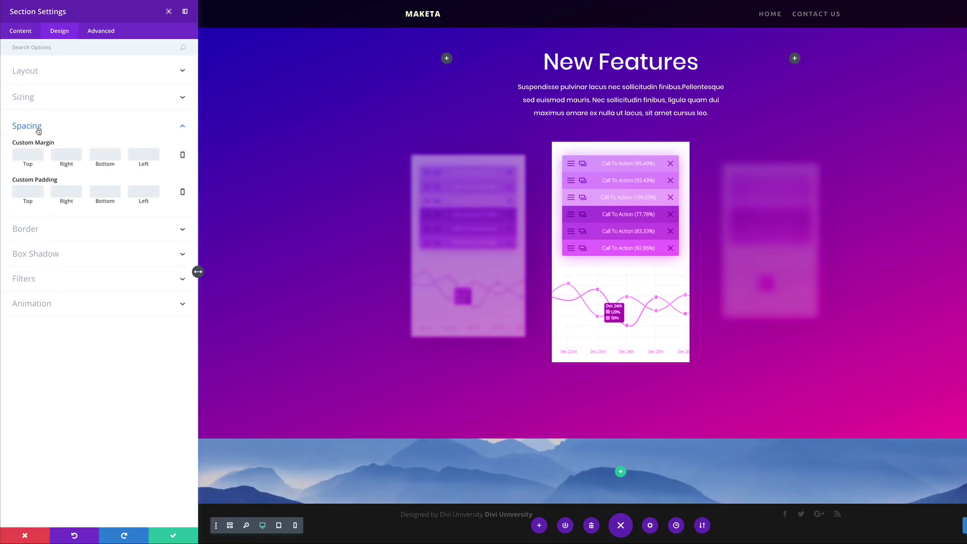
click(36, 195)
click(105, 192)
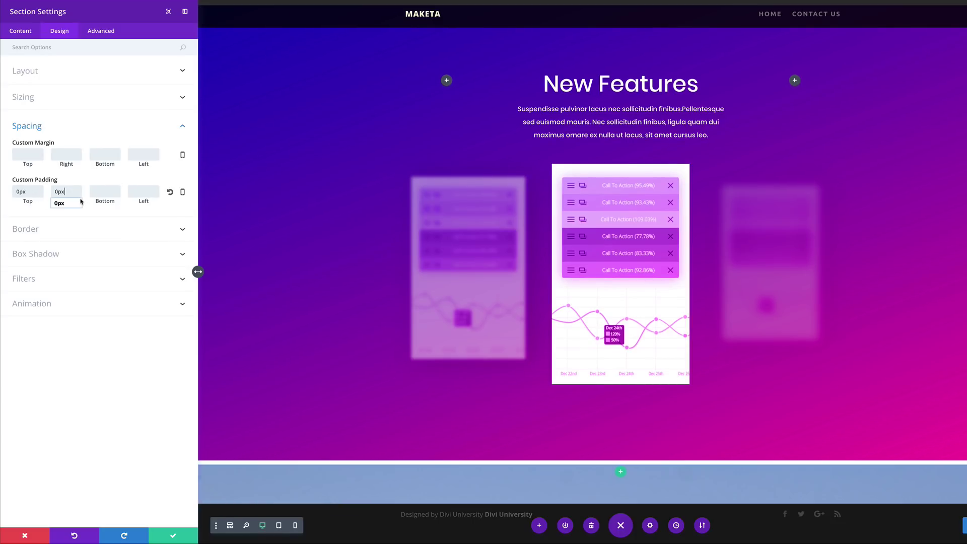
click(134, 192)
text(0px)
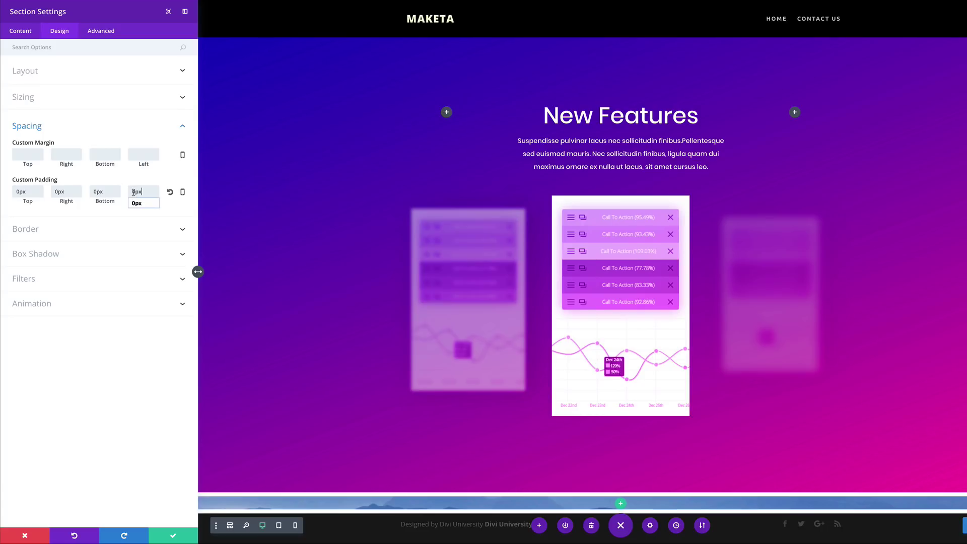
click(170, 536)
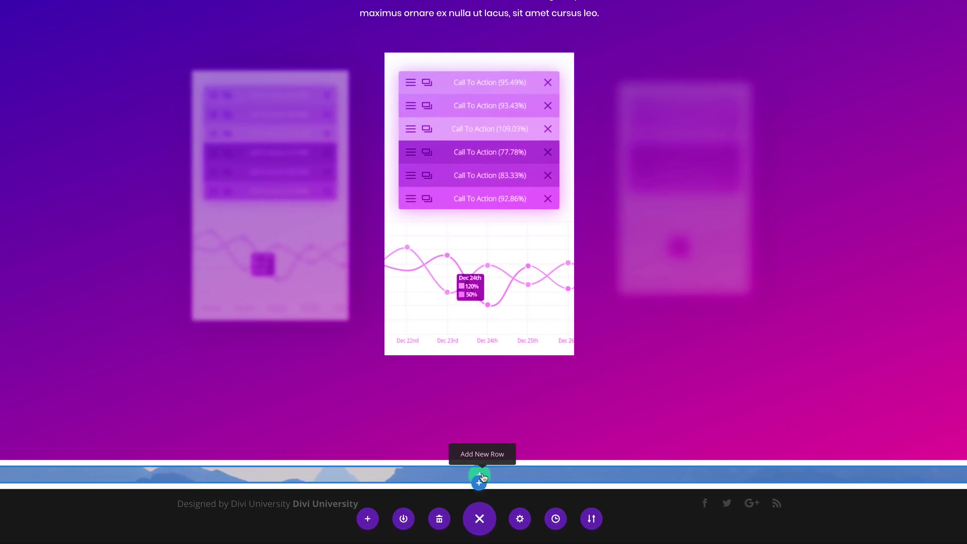
Step: Add a single-column row to the mountain section without inserting a module
click(482, 476)
click(421, 342)
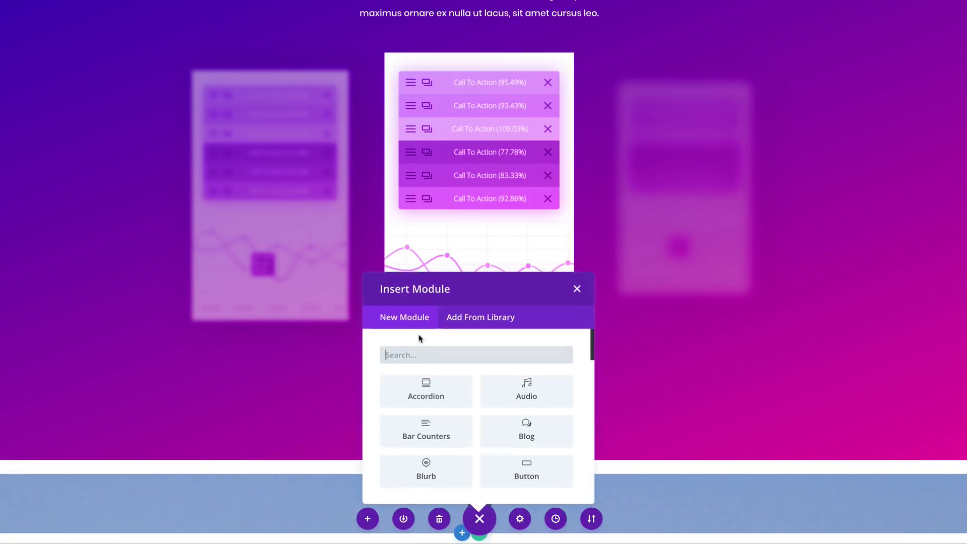
click(431, 358)
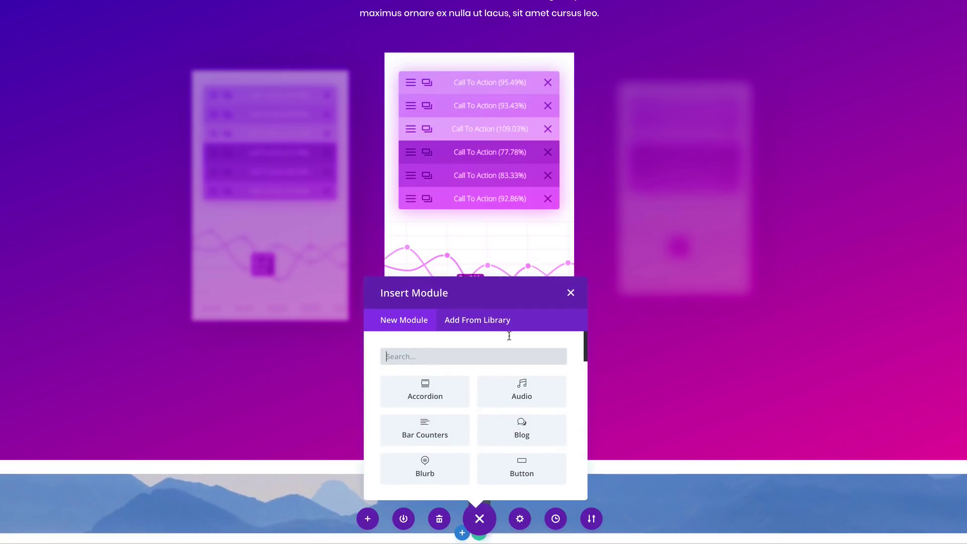
click(571, 293)
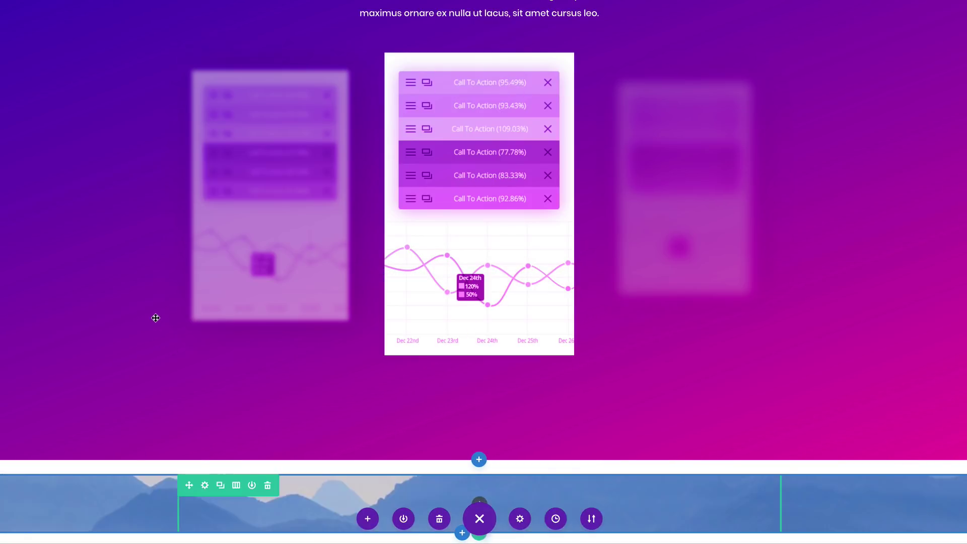
scroll(127, 252, down, 2)
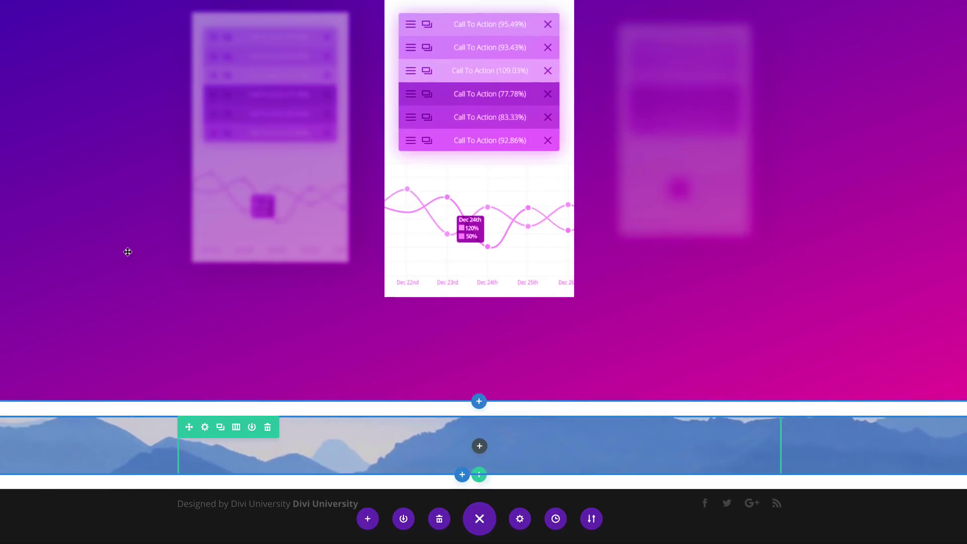
Step: Give the mountain section's row the background image of the man facing the lake, slider_img, from the media library
click(206, 428)
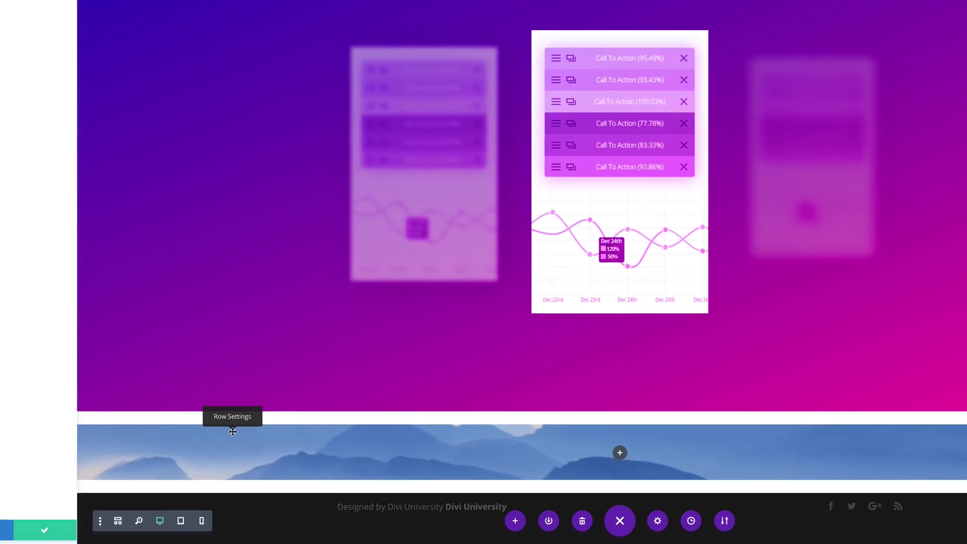
click(50, 75)
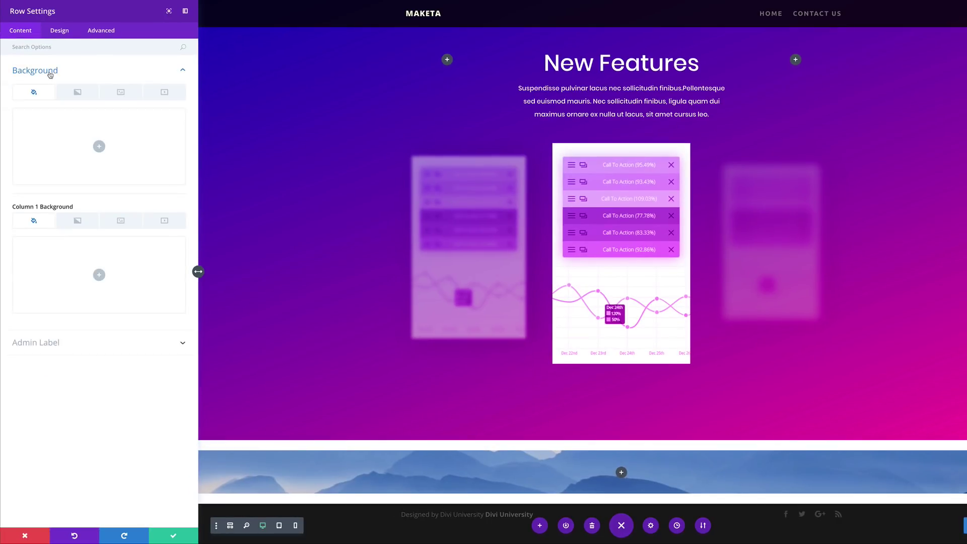
click(121, 93)
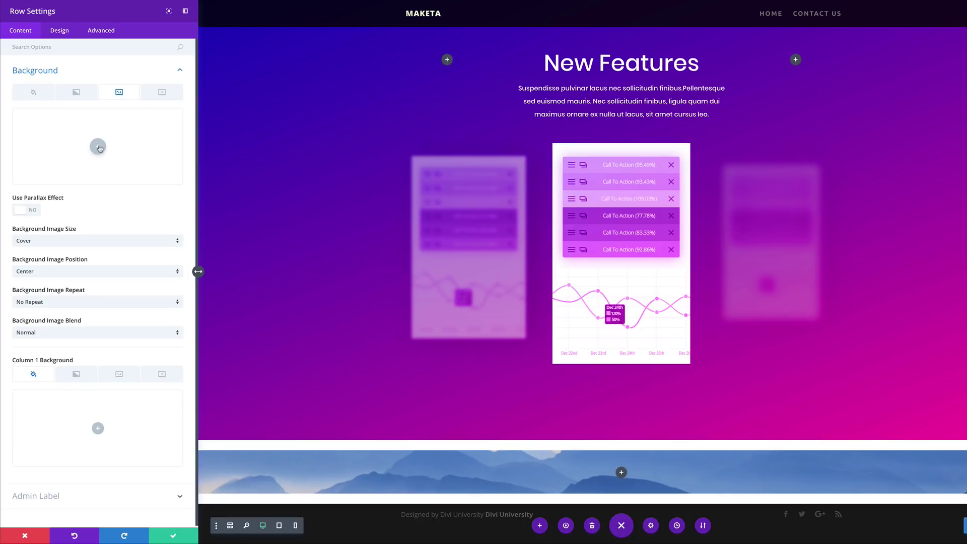
click(100, 147)
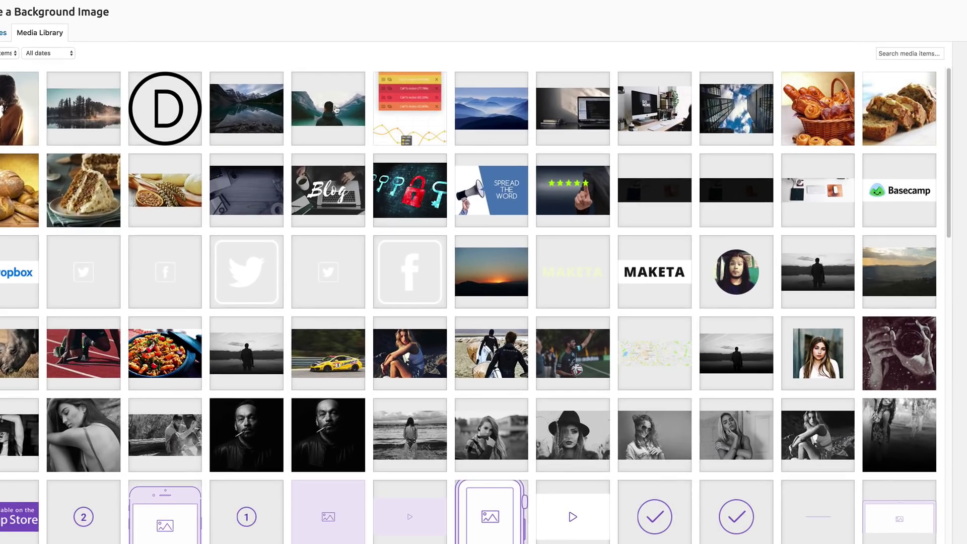
click(403, 90)
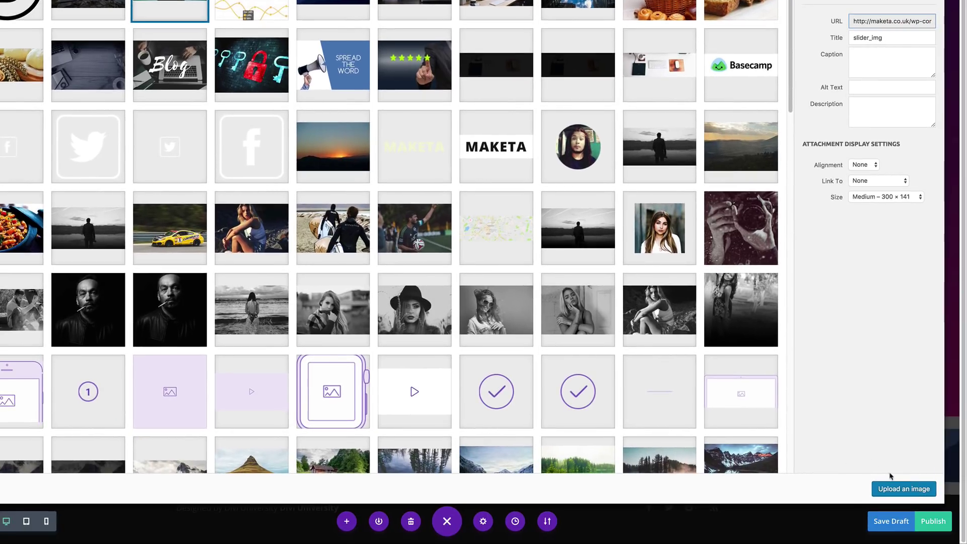
click(896, 492)
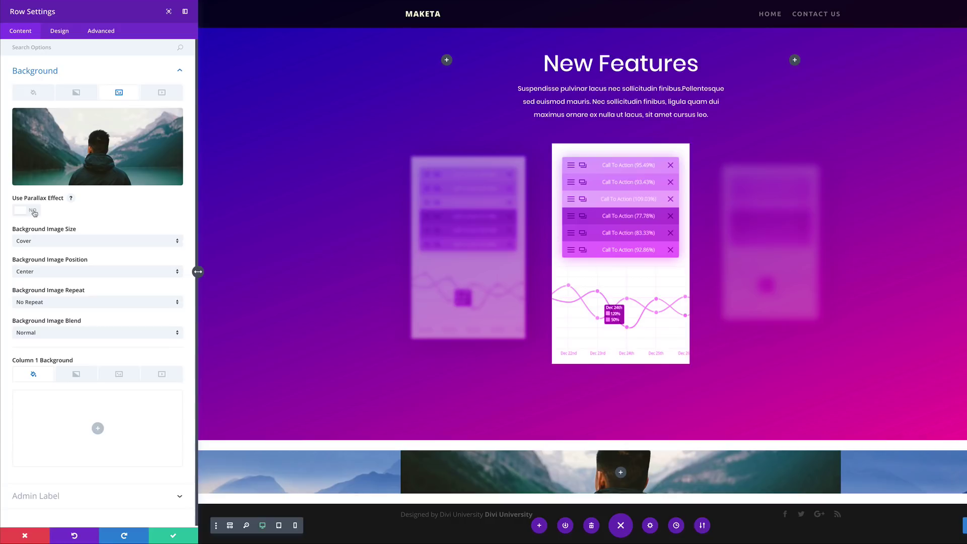
Step: Enable the parallax effect on the row's background image and set the parallax method to CSS
click(34, 211)
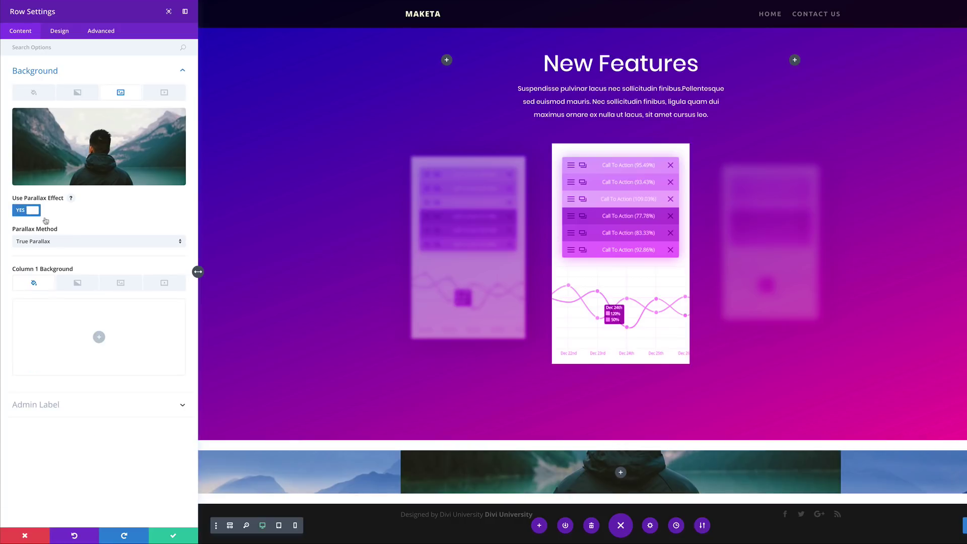
click(62, 243)
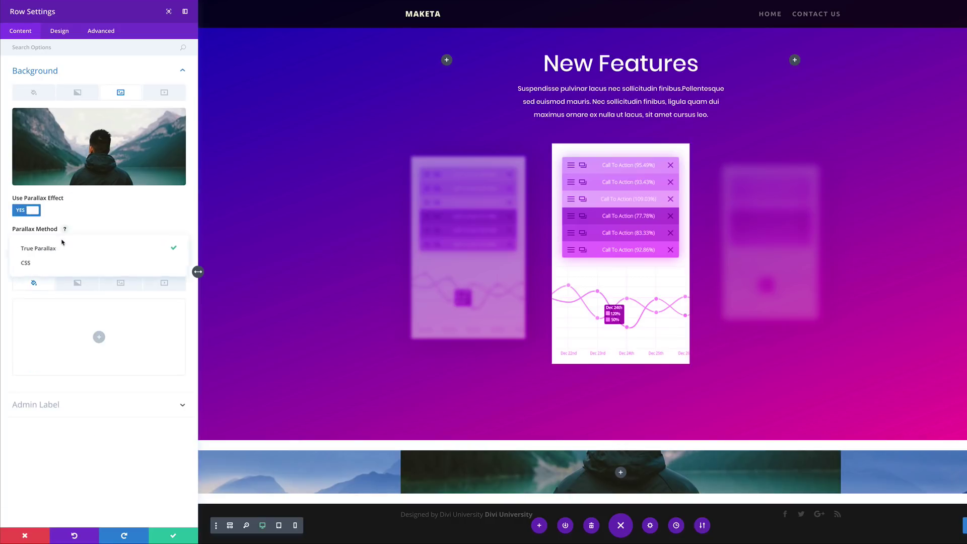
click(62, 266)
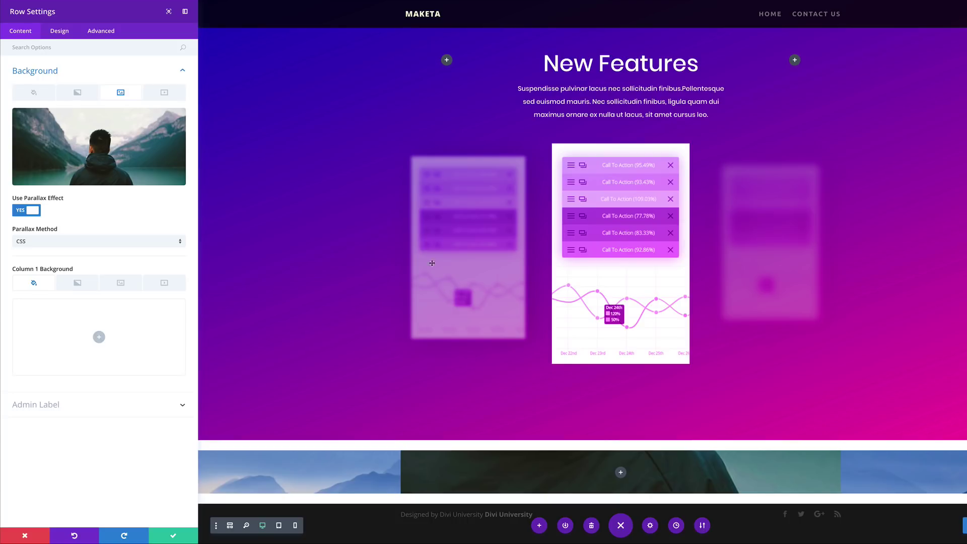
Step: Give the row a custom width of 100%, using percent as the unit
click(59, 32)
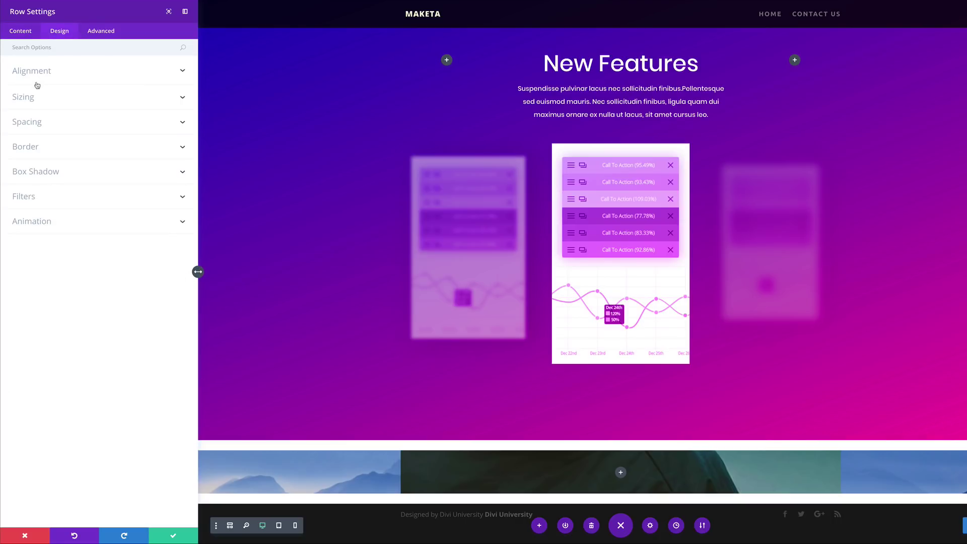
click(33, 100)
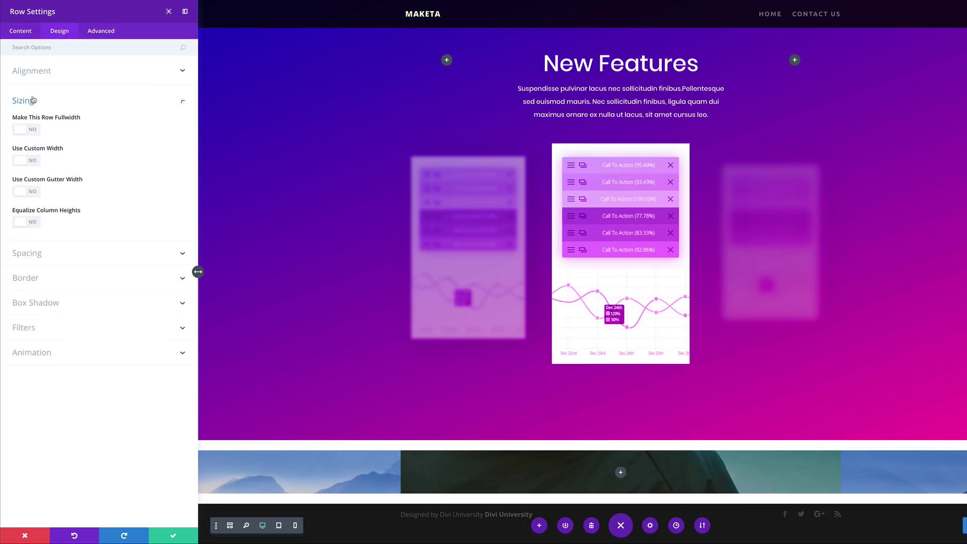
click(33, 131)
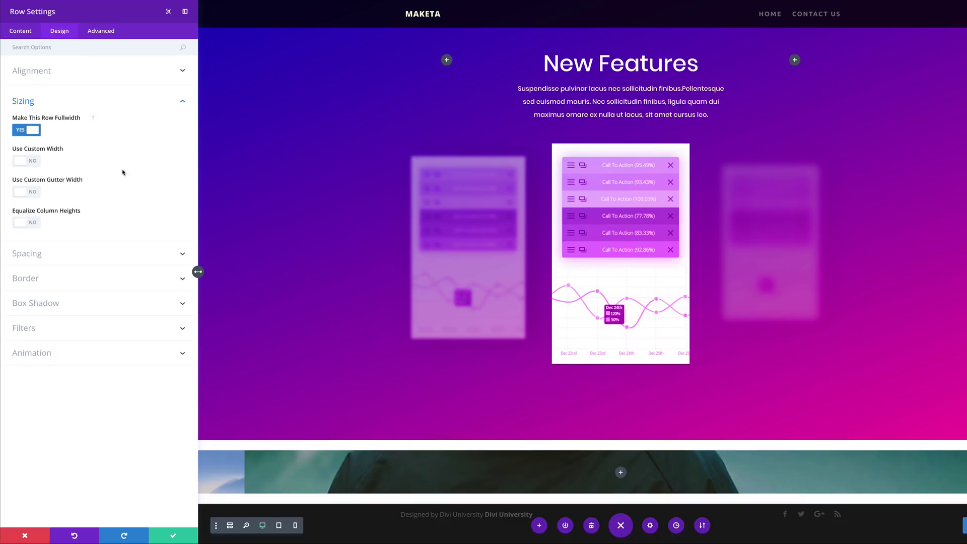
click(34, 163)
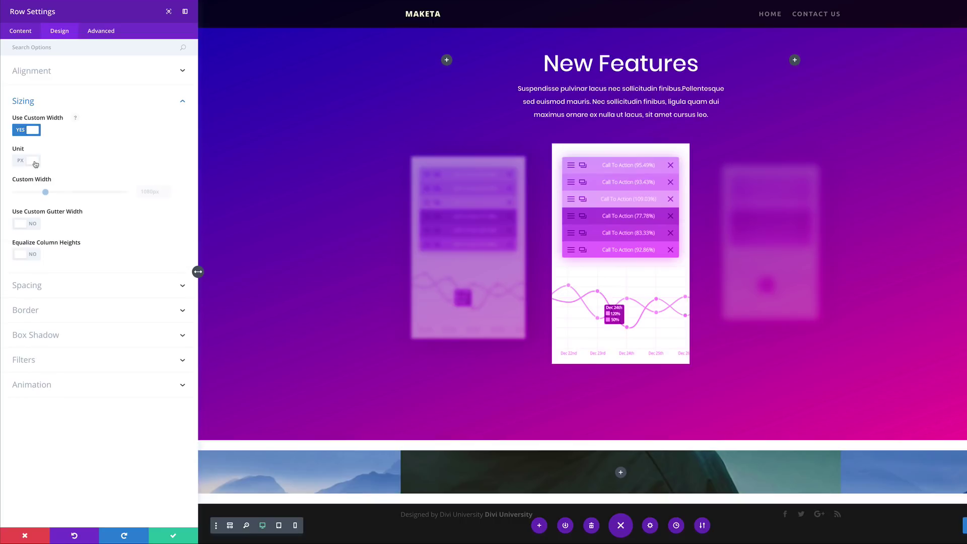
click(30, 163)
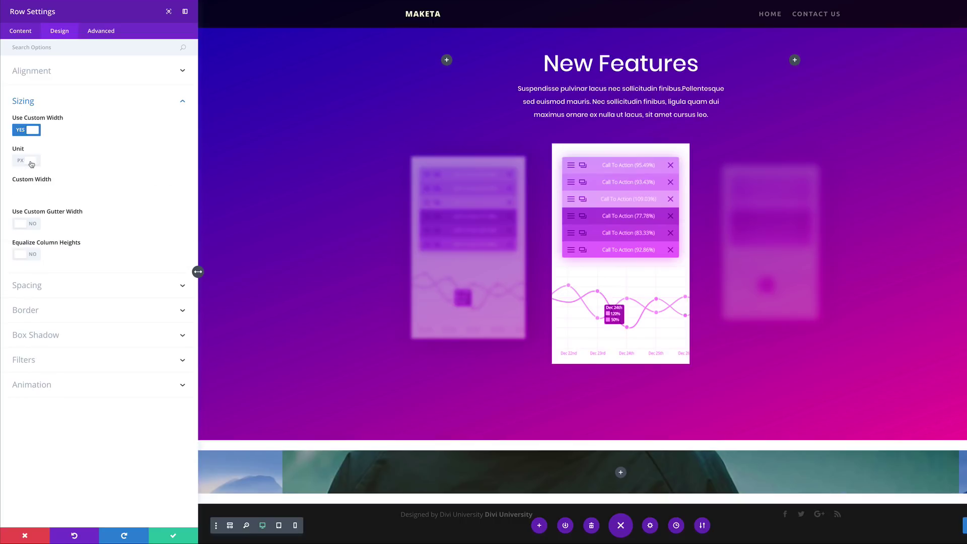
click(102, 193)
drag(102, 194, 137, 198)
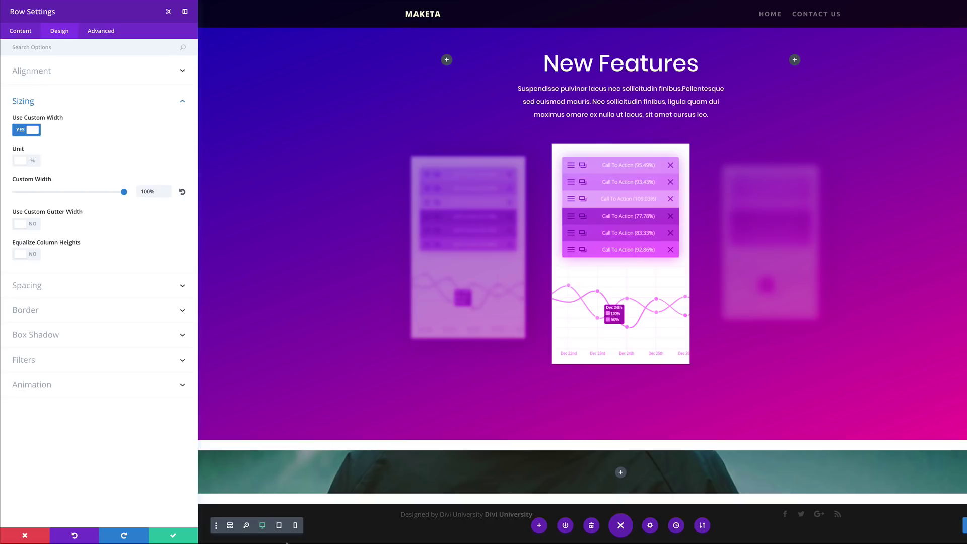
Step: Set the row's top and bottom custom padding to 20%
click(41, 289)
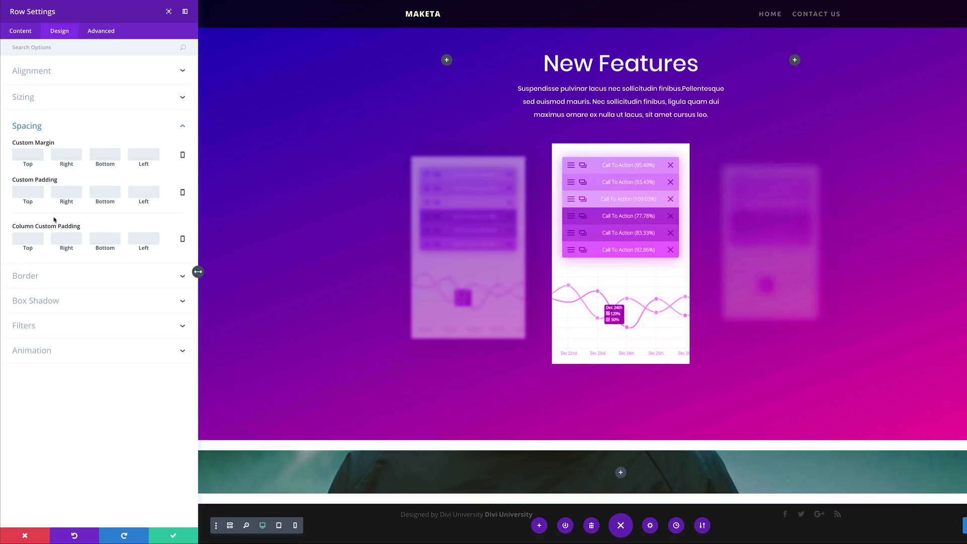
click(31, 192)
text(20%)
click(103, 193)
text(20%)
scroll(304, 371, down, 6)
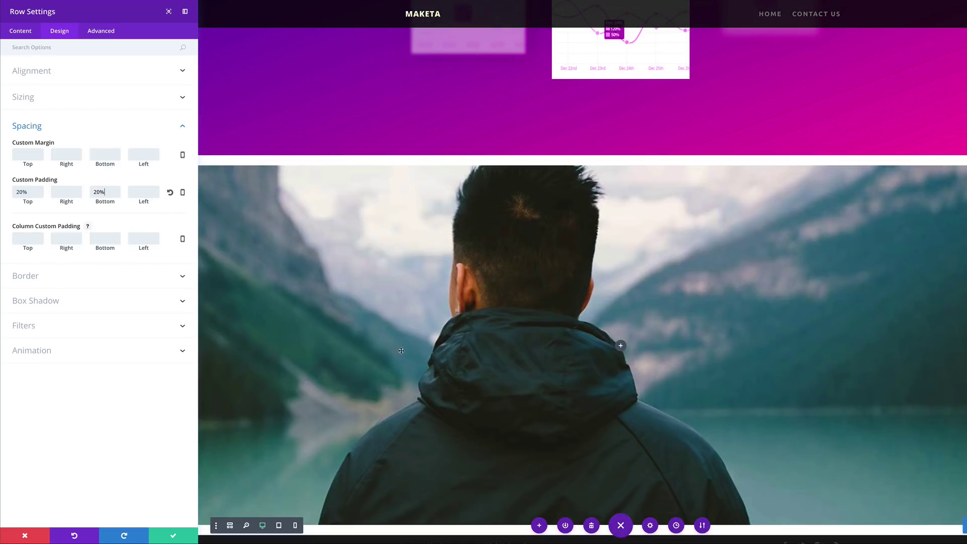
scroll(398, 341, down, 1)
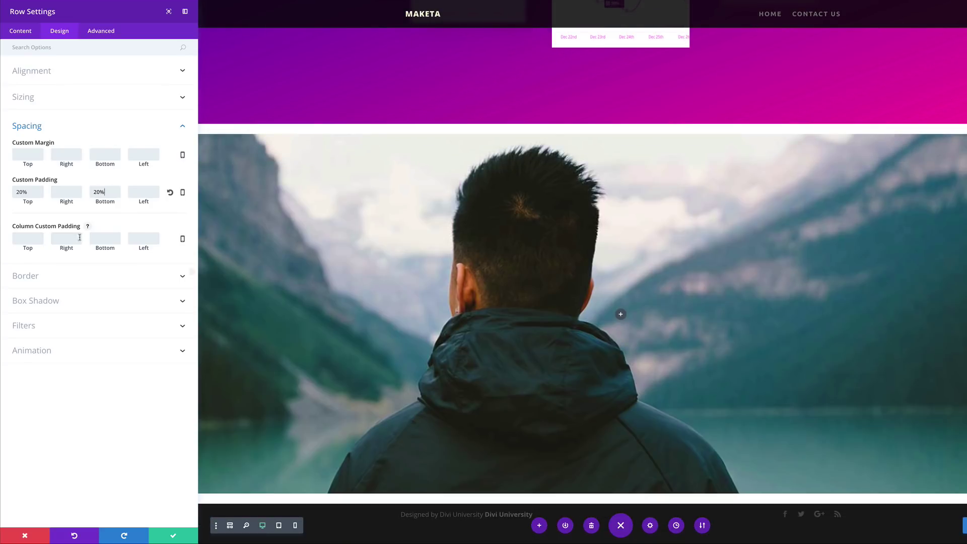
Step: Set the row's custom padding to 30% at the top and bottom and 0px at the right and left
drag(21, 192, 11, 195)
text(3)
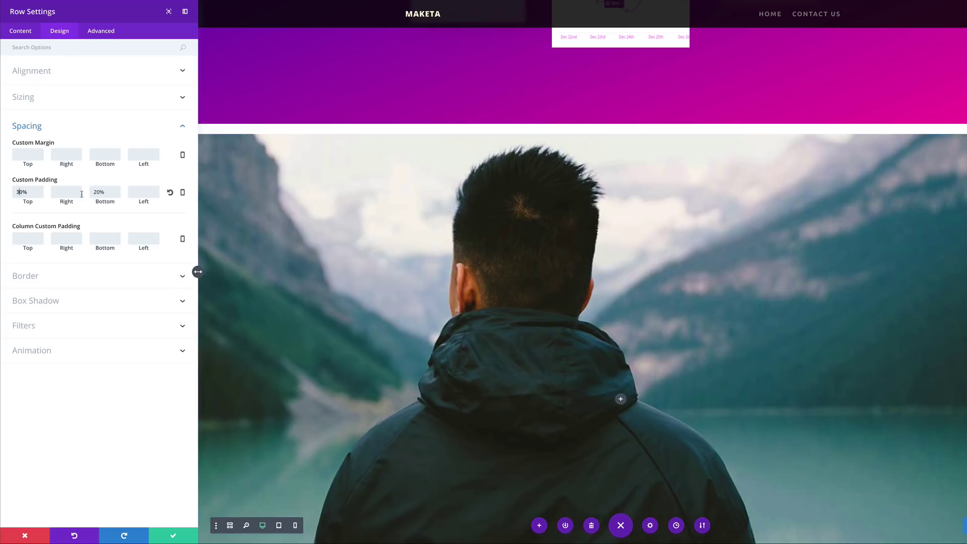
drag(98, 193, 92, 192)
text(3)
scroll(417, 304, down, 2)
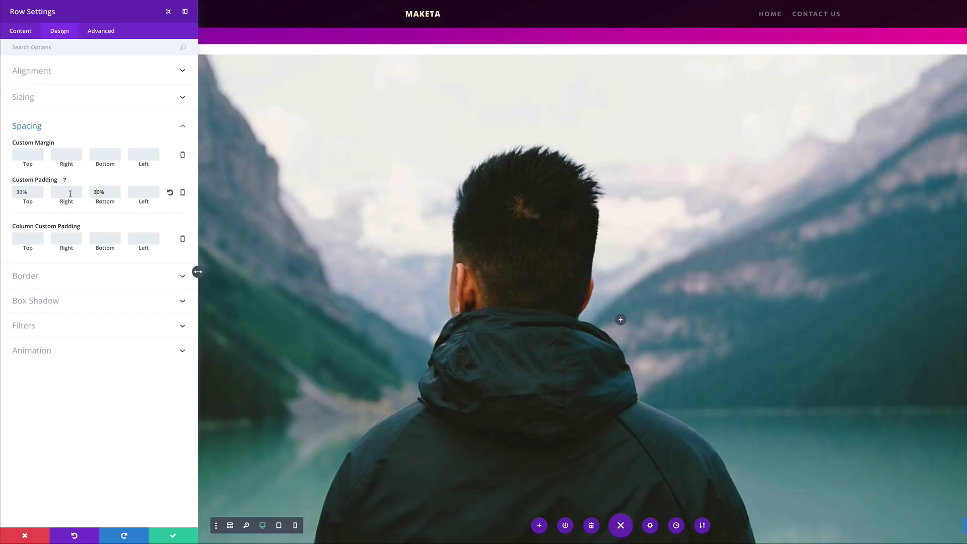
text(0)
click(144, 192)
text(0)
Step: Set the blend mode in the row's filters to Multiply
click(79, 329)
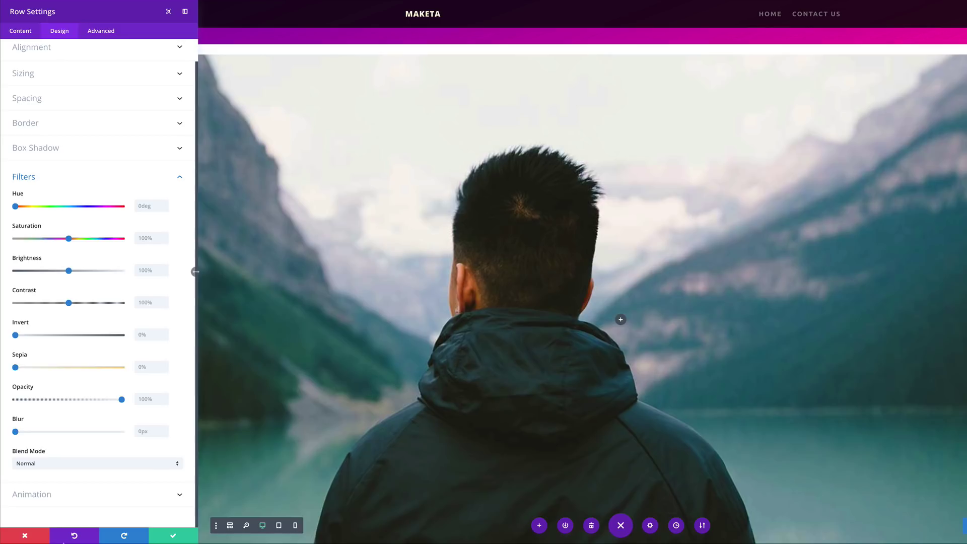
click(83, 467)
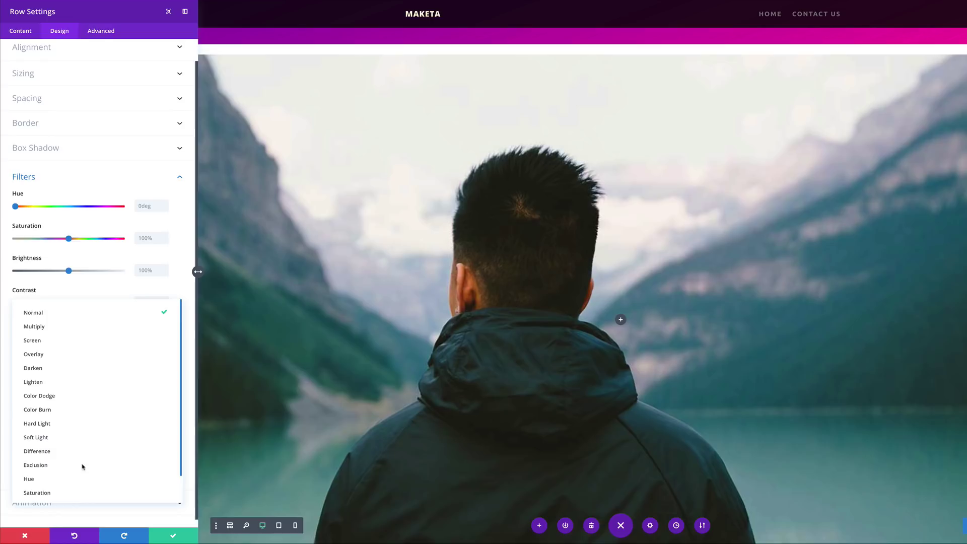
click(76, 330)
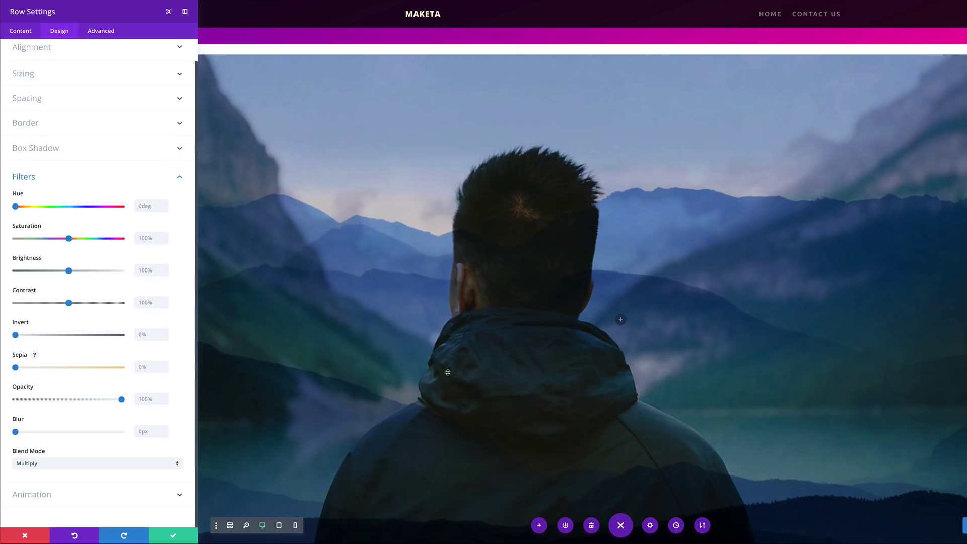
Step: Examine how the blended row image and the section background move against each other in the page preview
scroll(448, 372, down, 2)
scroll(449, 372, up, 4)
scroll(449, 372, up, 2)
scroll(448, 371, down, 4)
scroll(449, 372, up, 1)
scroll(448, 371, up, 1)
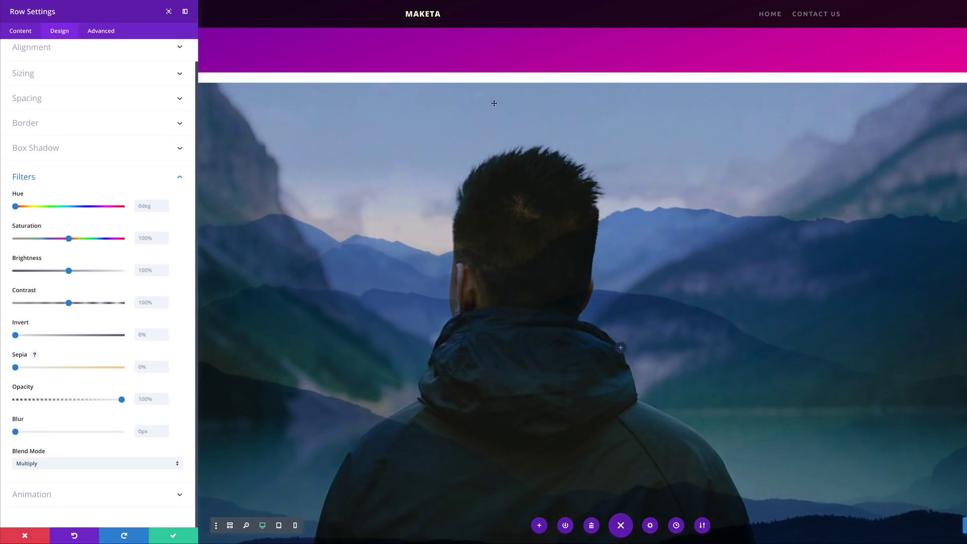
scroll(410, 368, down, 1)
scroll(410, 368, up, 2)
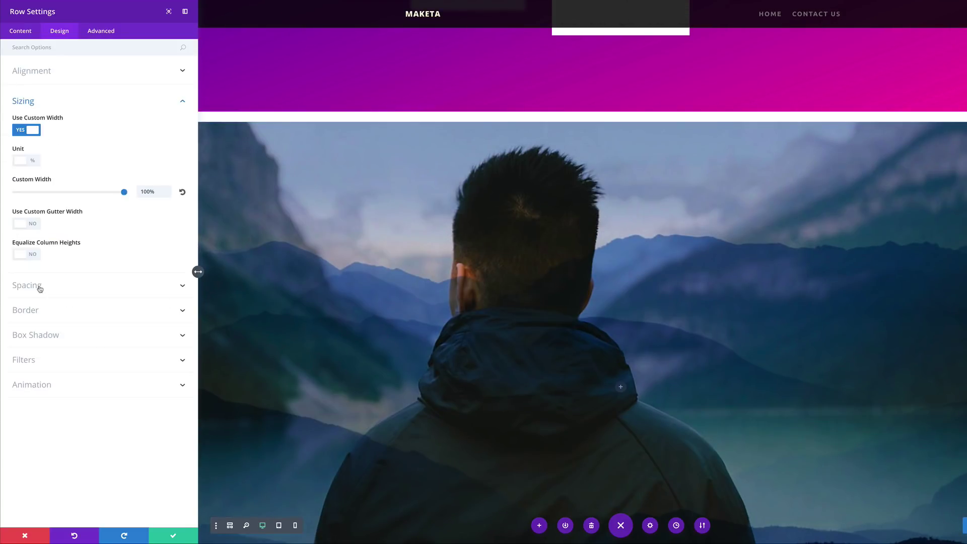
Step: Set the row's top and bottom custom margin to 0px and save the row settings
click(37, 287)
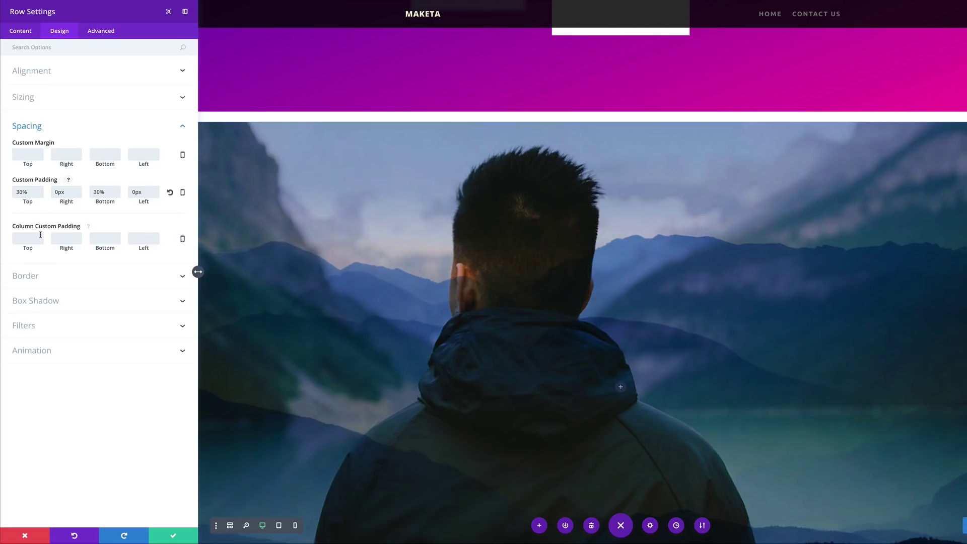
click(38, 155)
text(0)
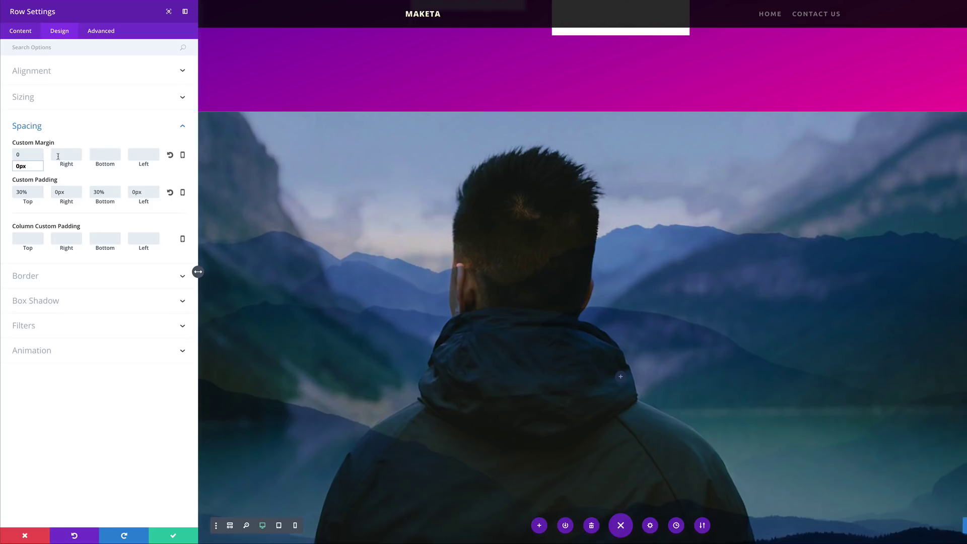
click(115, 155)
text(0)
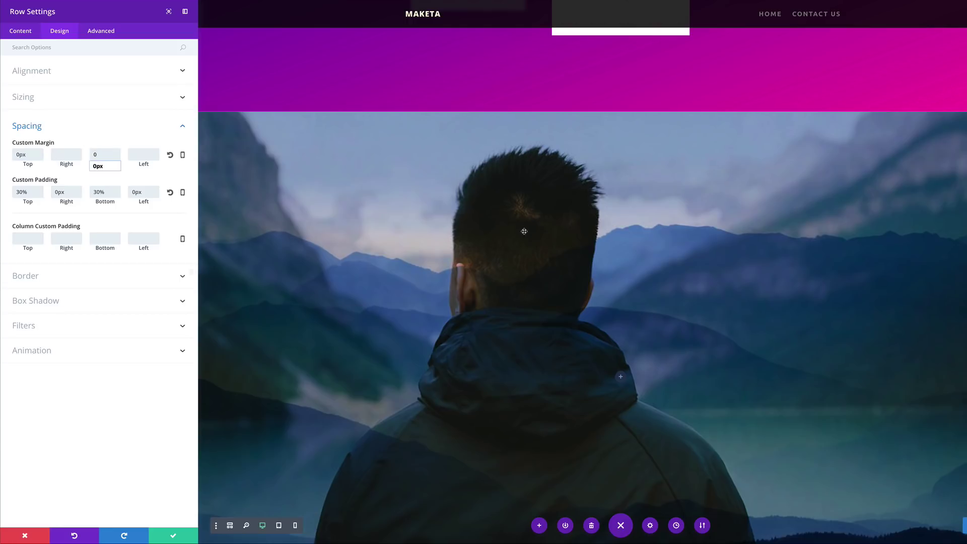
scroll(359, 221, down, 2)
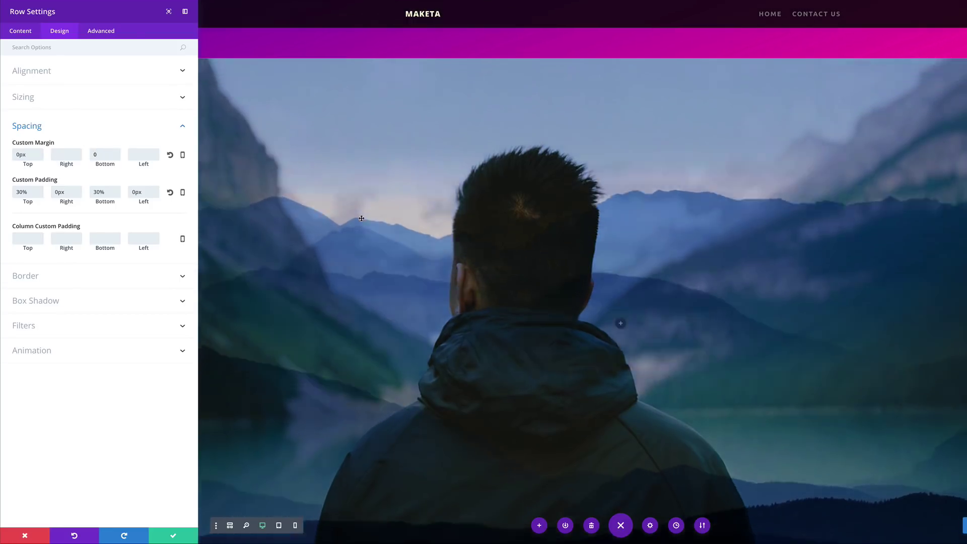
scroll(361, 218, up, 3)
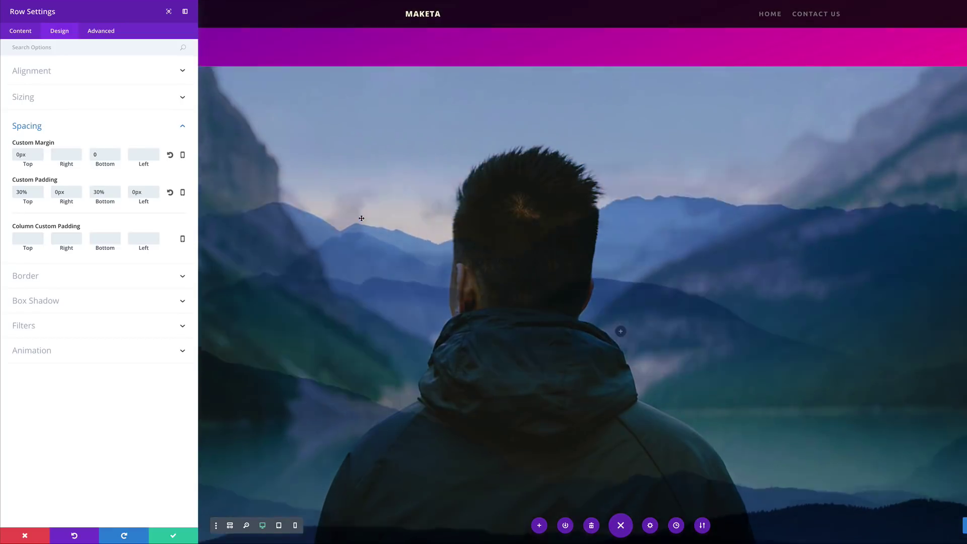
scroll(361, 218, down, 4)
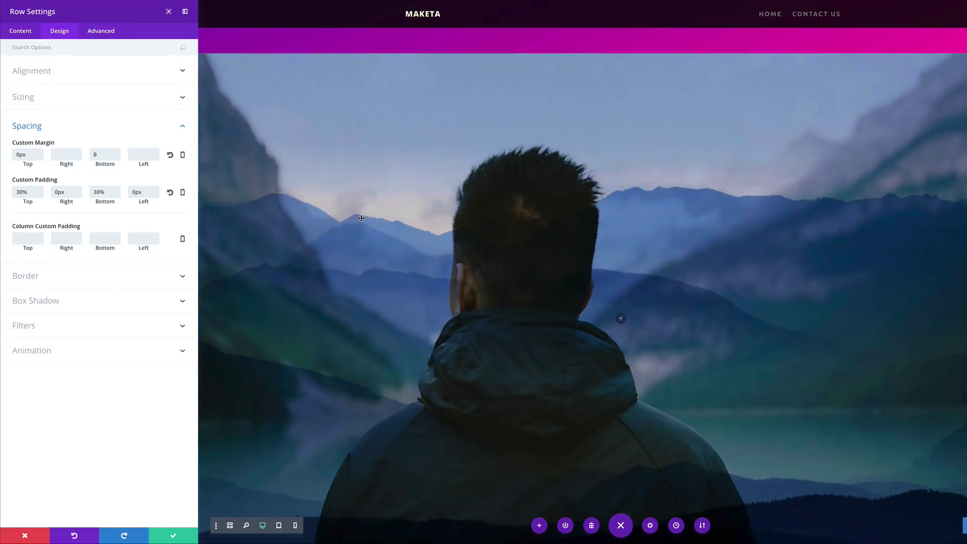
scroll(361, 218, down, 2)
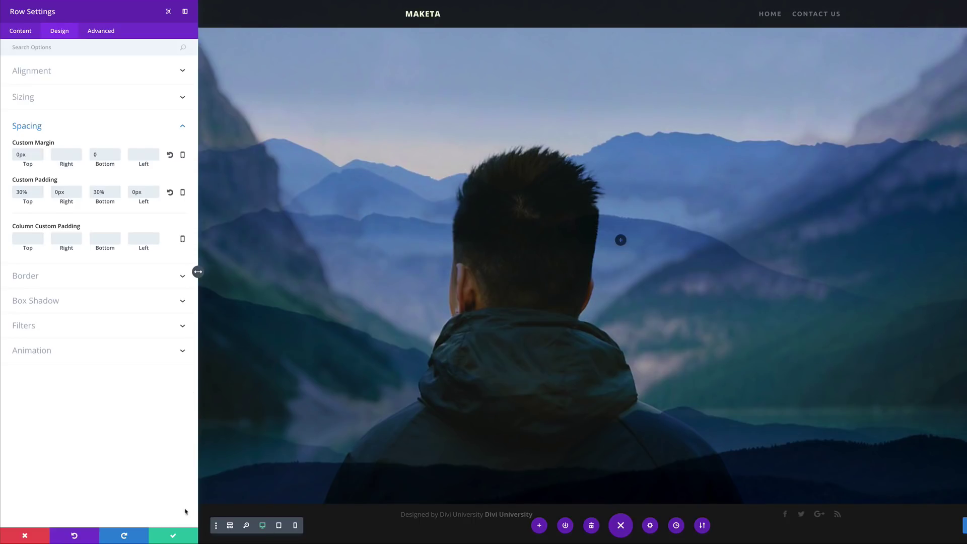
click(174, 536)
Step: Insert a regular section below the blended mountain section
scroll(365, 367, down, 2)
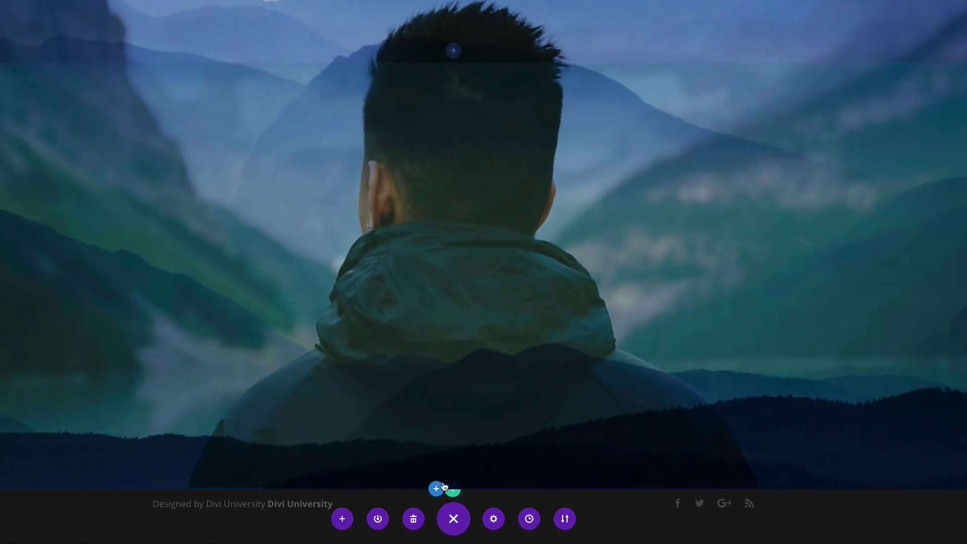
click(461, 489)
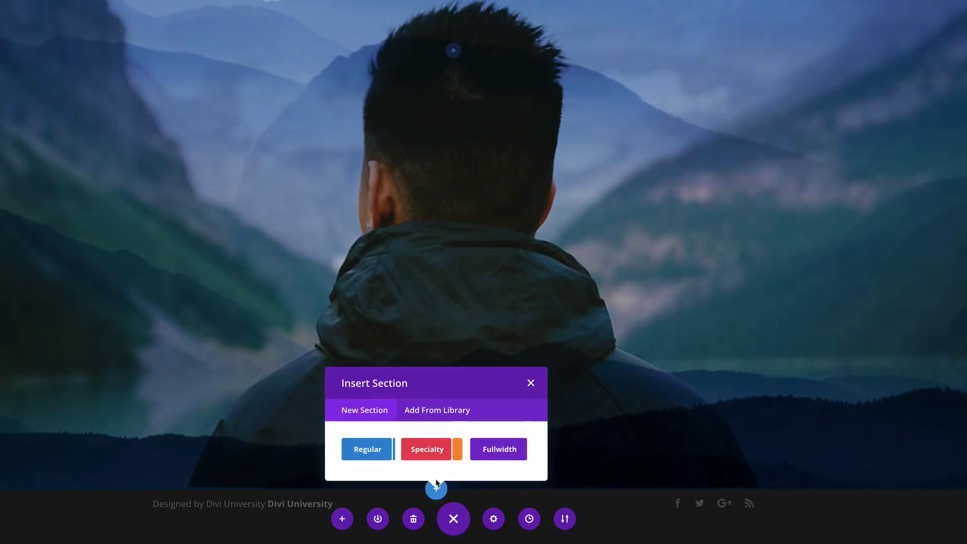
click(375, 452)
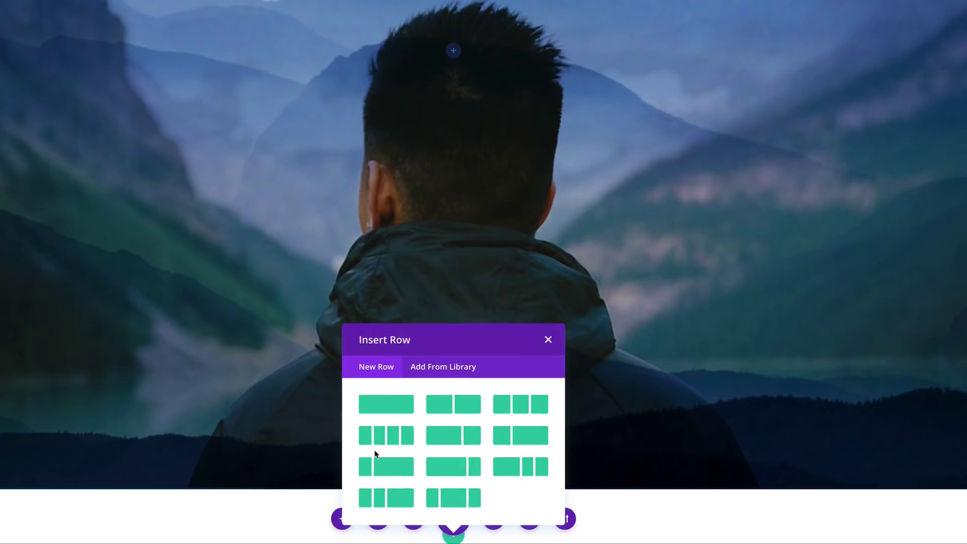
Step: Add a background gradient to the new empty section and set its first colour to #0ac9ff
click(549, 341)
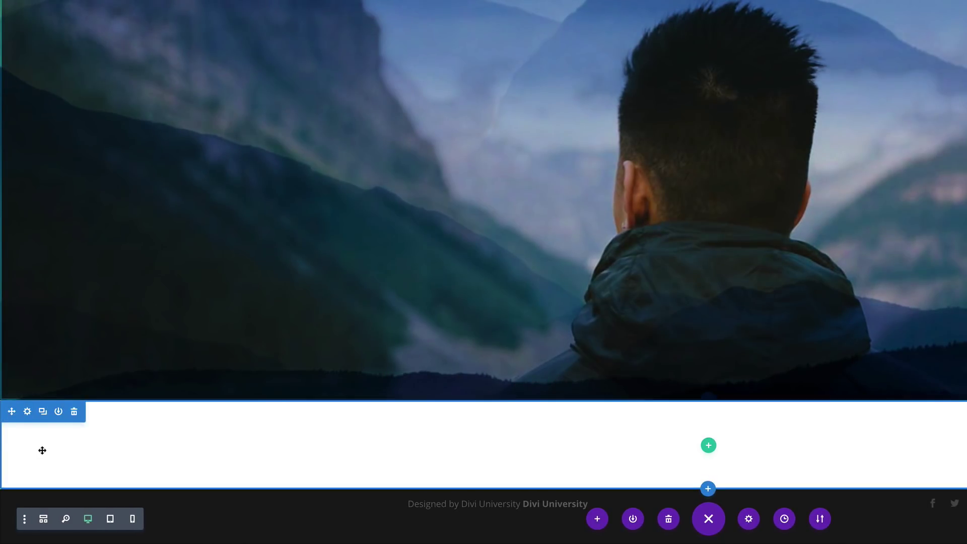
click(28, 412)
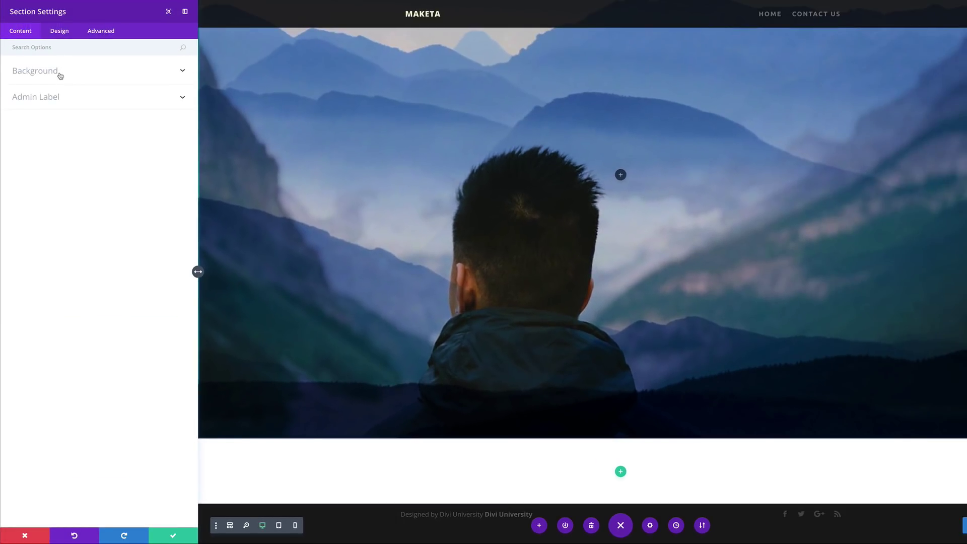
click(60, 75)
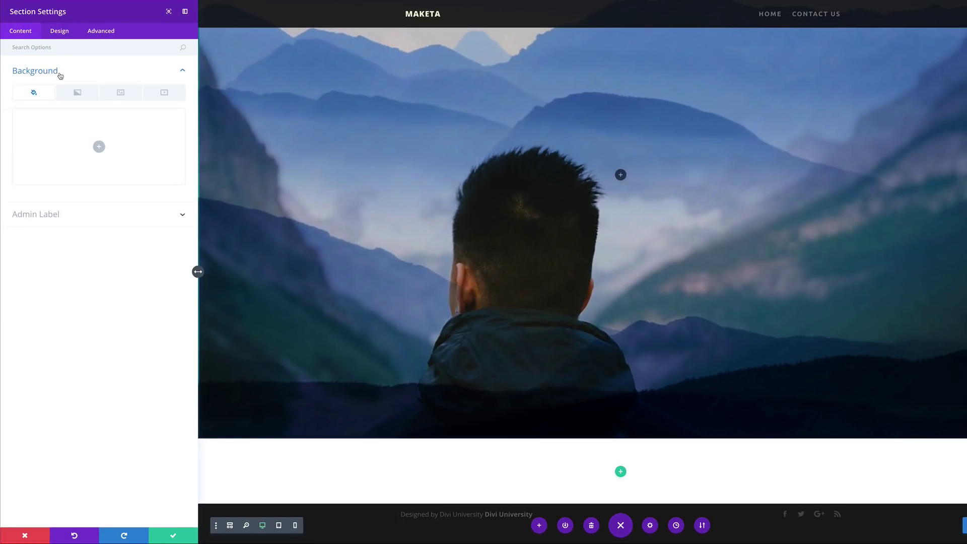
click(77, 96)
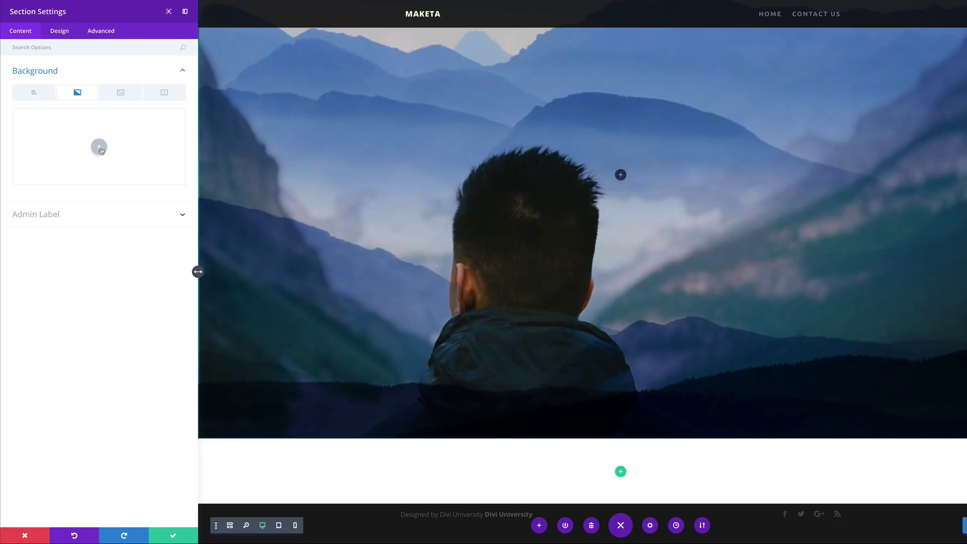
click(99, 147)
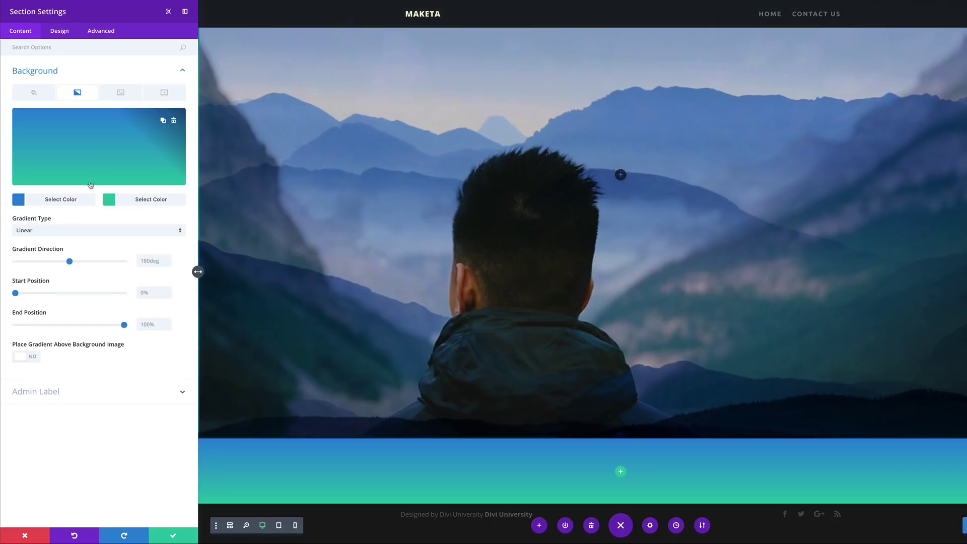
click(19, 200)
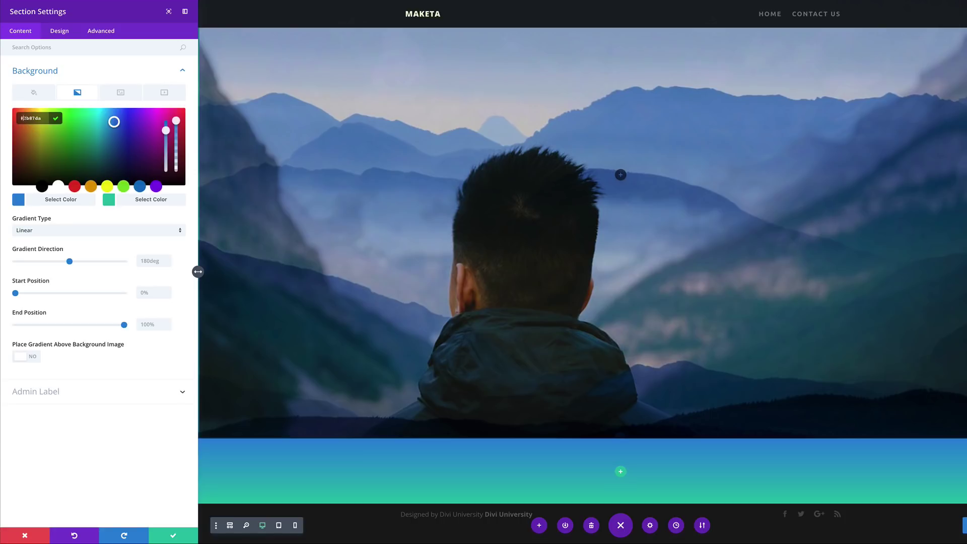
key(ctrl+a)
text(#0ac9ff)
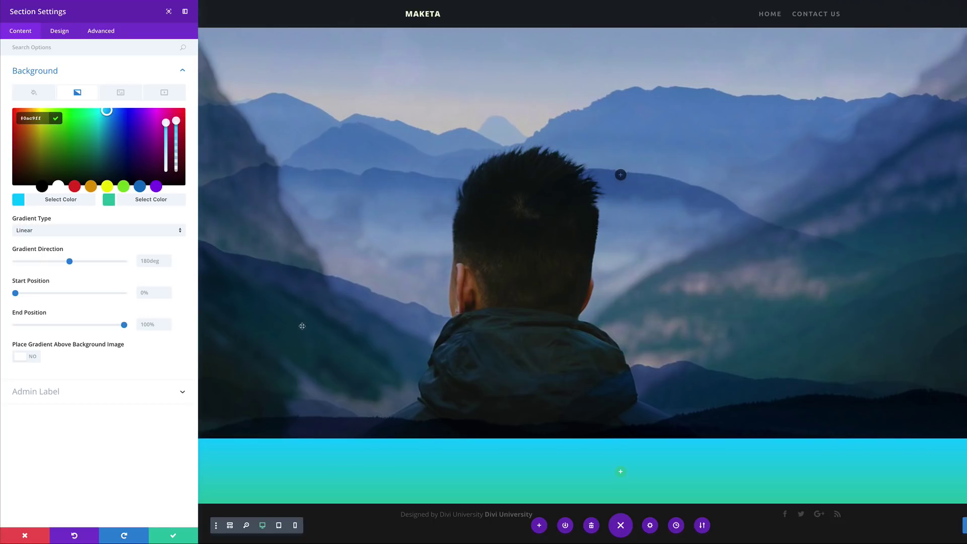
Step: Set the section gradient's second colour to #4600bf and its direction to 163deg
click(110, 204)
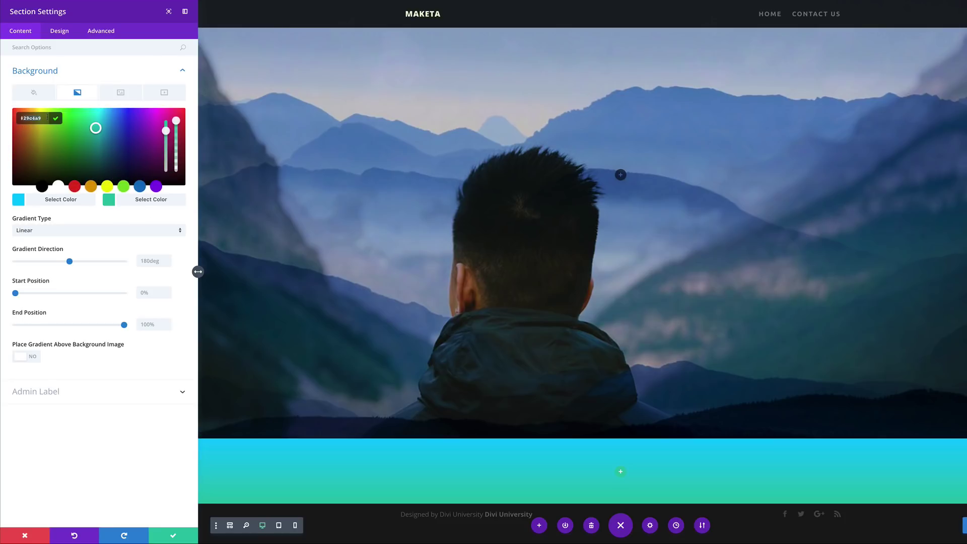
text(#4600bf)
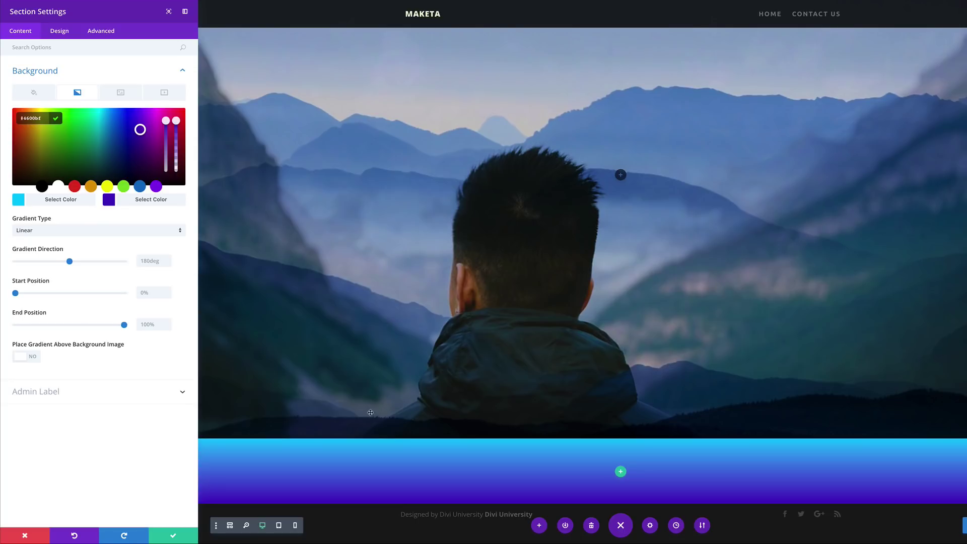
drag(72, 262, 64, 262)
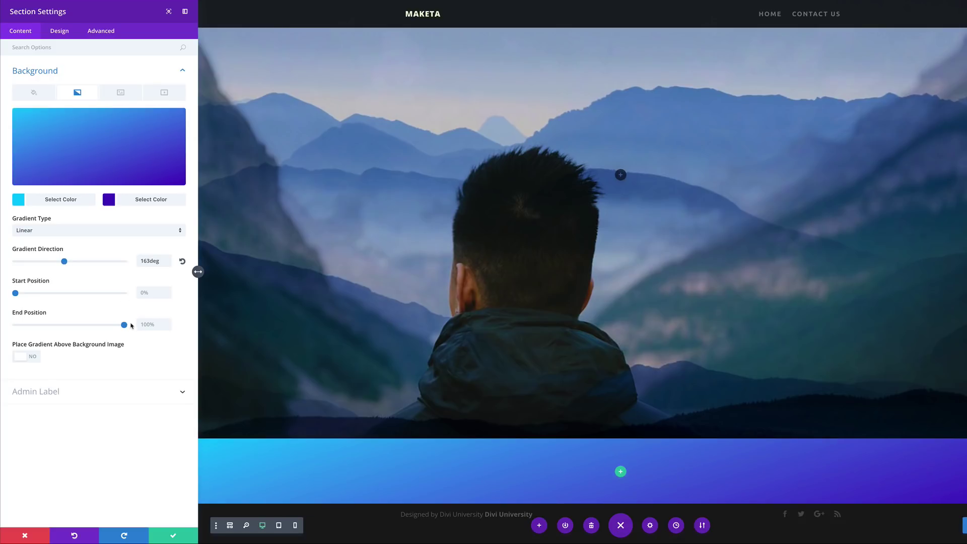
Step: Set the gradient section's custom padding to 0px on all four sides and save the section settings
click(60, 33)
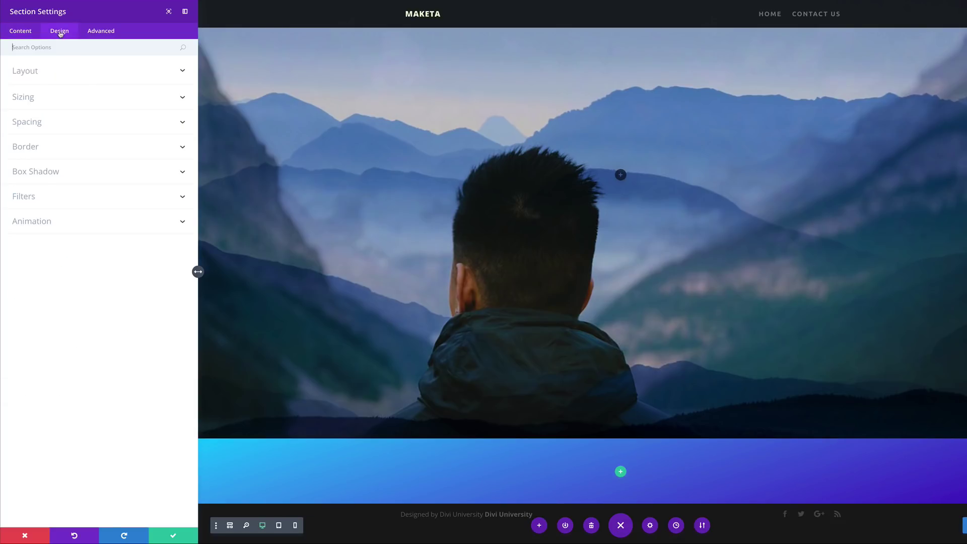
click(38, 126)
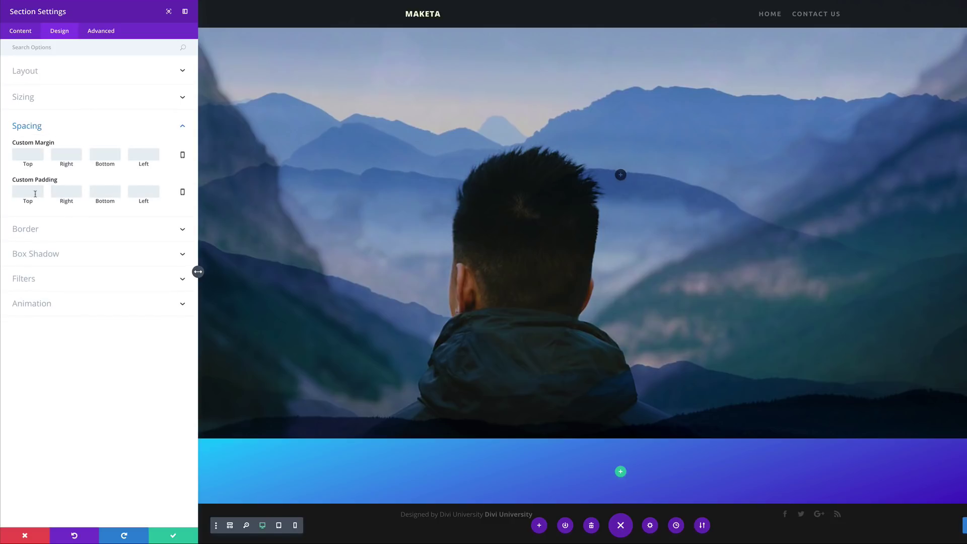
click(35, 194)
text(0)
click(67, 194)
text(0)
click(106, 192)
text(00)
click(97, 409)
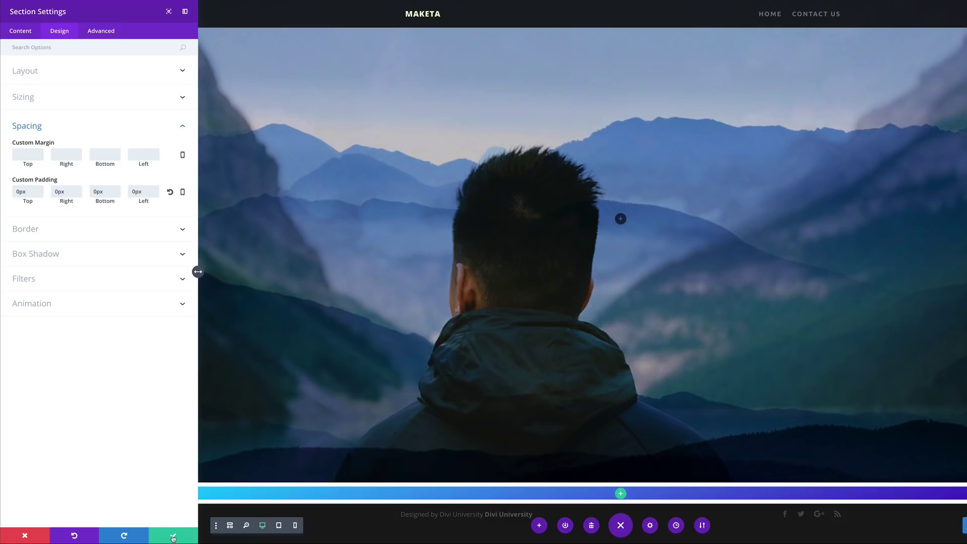
click(173, 537)
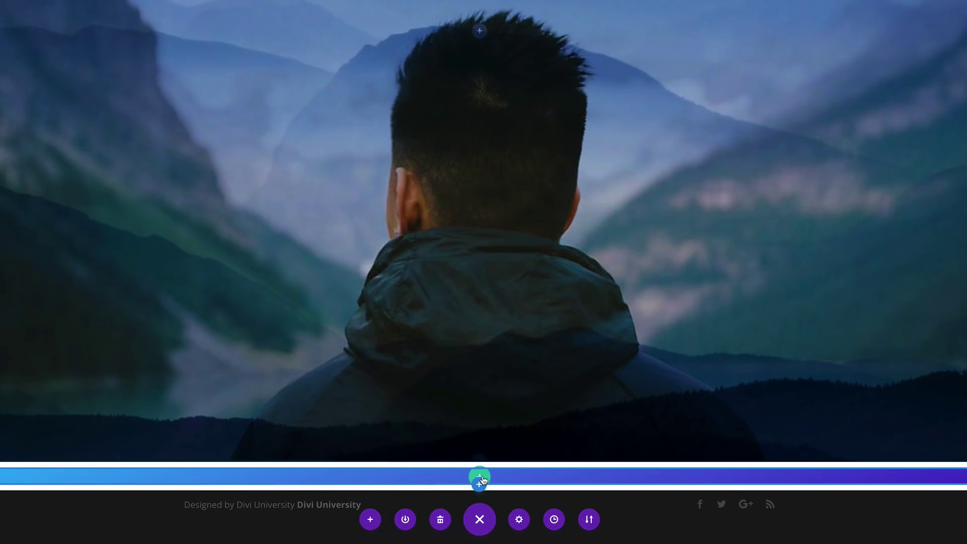
Step: Insert a one-column row in the gradient section and add a Text module to it
click(480, 477)
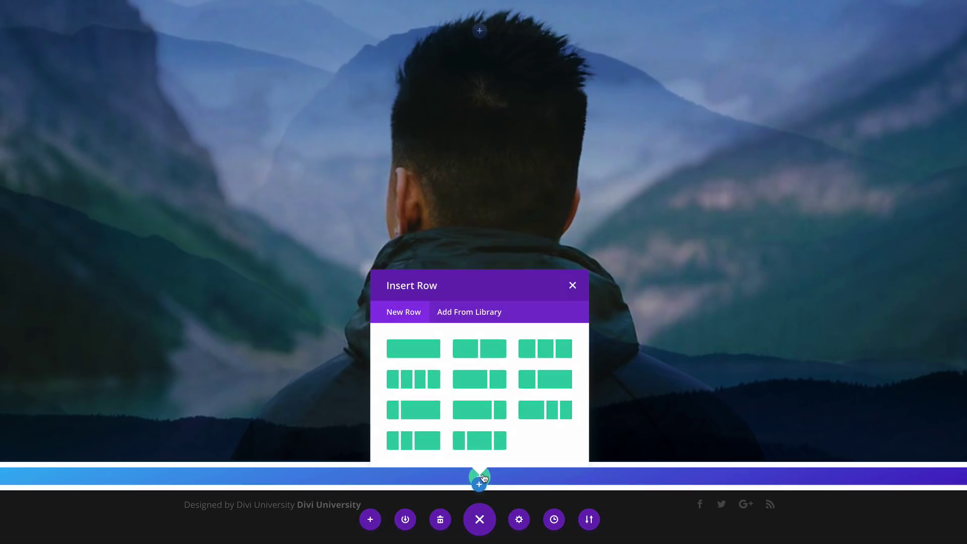
click(410, 349)
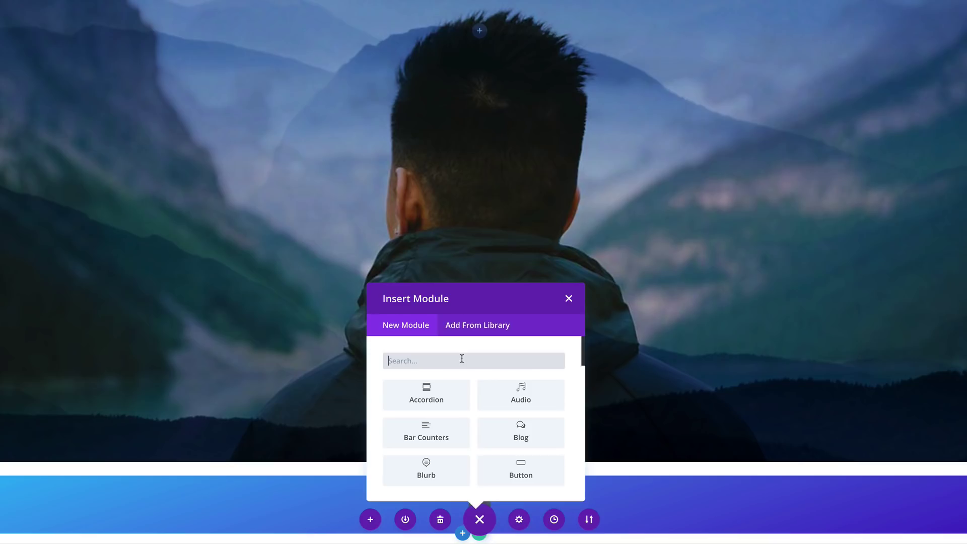
text(text)
click(436, 398)
Step: Enter HTML content for an h2 heading "Condensed" with semi-transparent rgba-coloured span letters and view it in the visual editor
click(154, 166)
text(<h2>C<span style="color:rgba(247,247,247,0.4);">o</span></span style="color:rgba(219, 8, 215, 0.4);">n</span><span style="color:rgba(185, 255, 10, 0.47);">d</span><span style="color:rgba(1, 55, 91, 0.47);">e</span><span style="color:rgba(0, 192, 198, 0.77);">n</span><span style="color:rgba(8, 17, 204, 0.52);">s</span>e<span style="color:rbga(0, 224, 201, 0.69);">d</span></h2>)
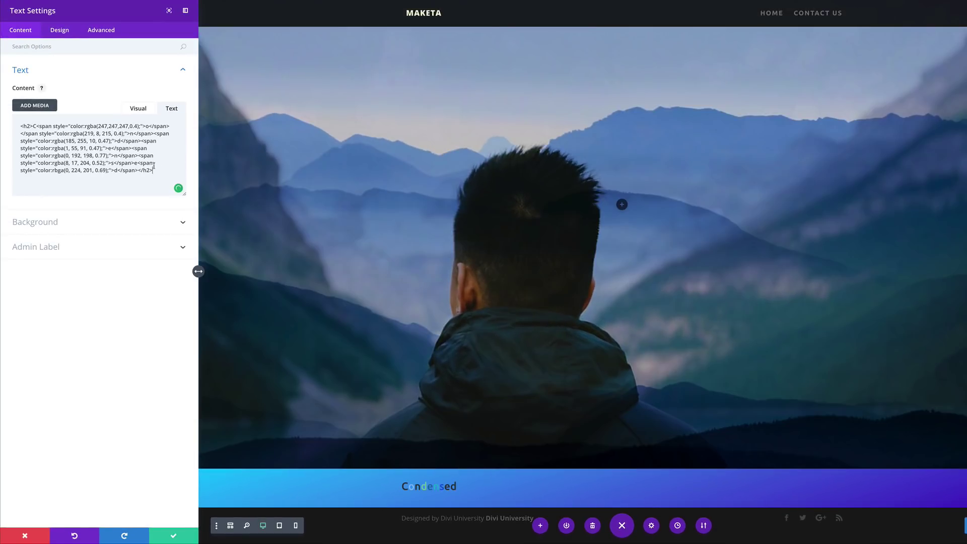
click(139, 109)
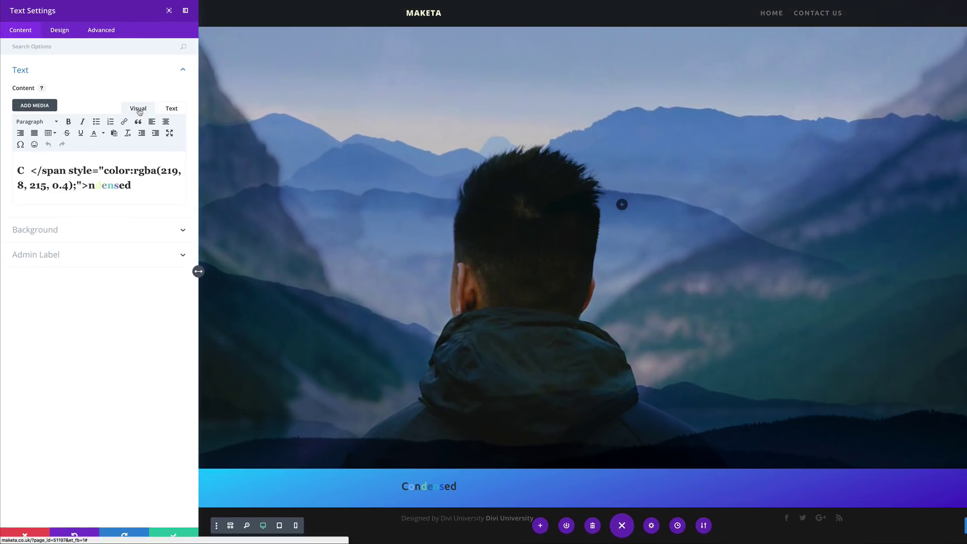
Step: Set the Text module's text orientation to centred and save the module
click(62, 34)
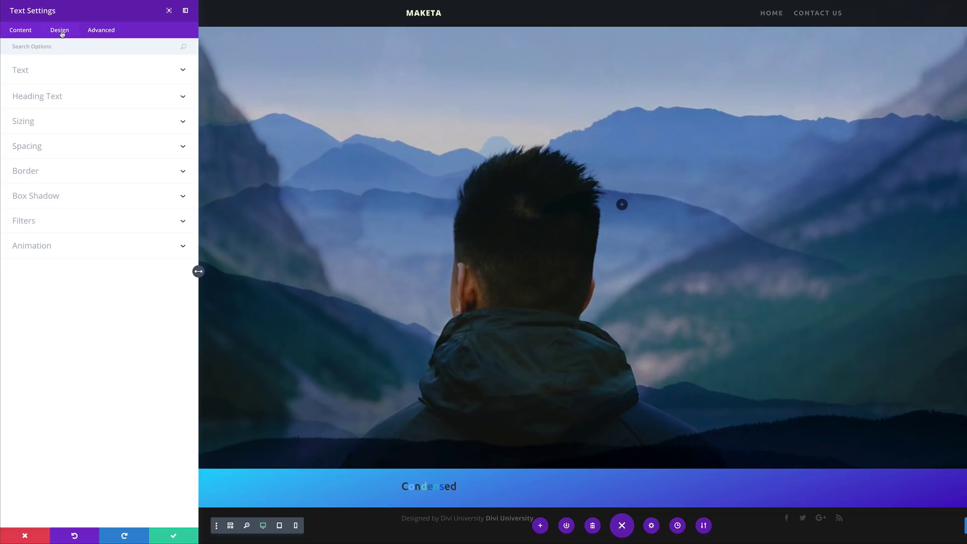
click(56, 75)
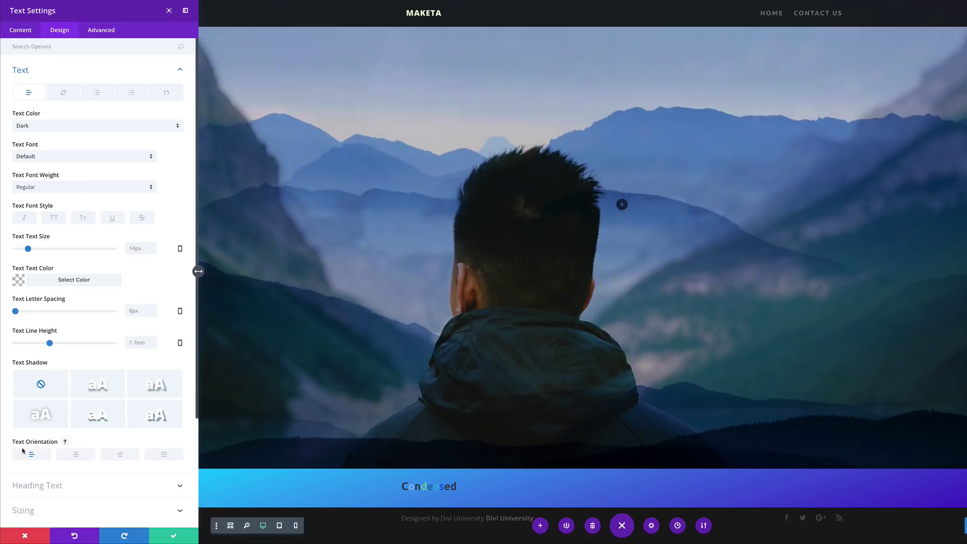
click(76, 456)
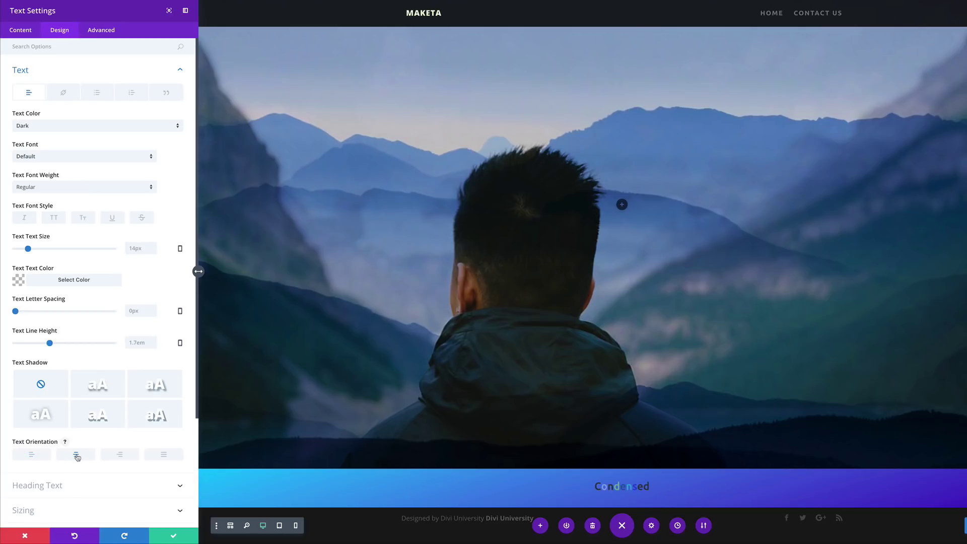
click(173, 536)
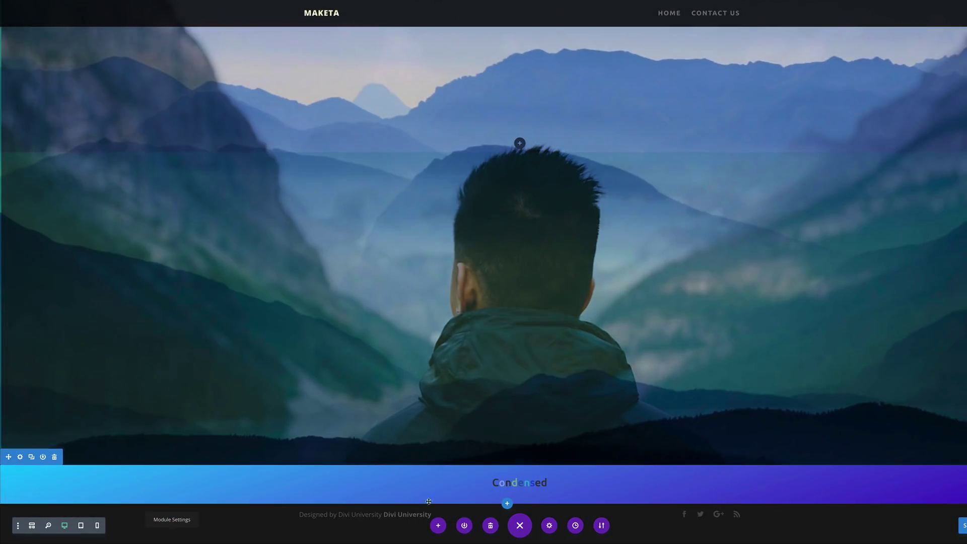
Step: Give the row containing the "Condensed" heading a custom width of 100%
mouse_move(322, 456)
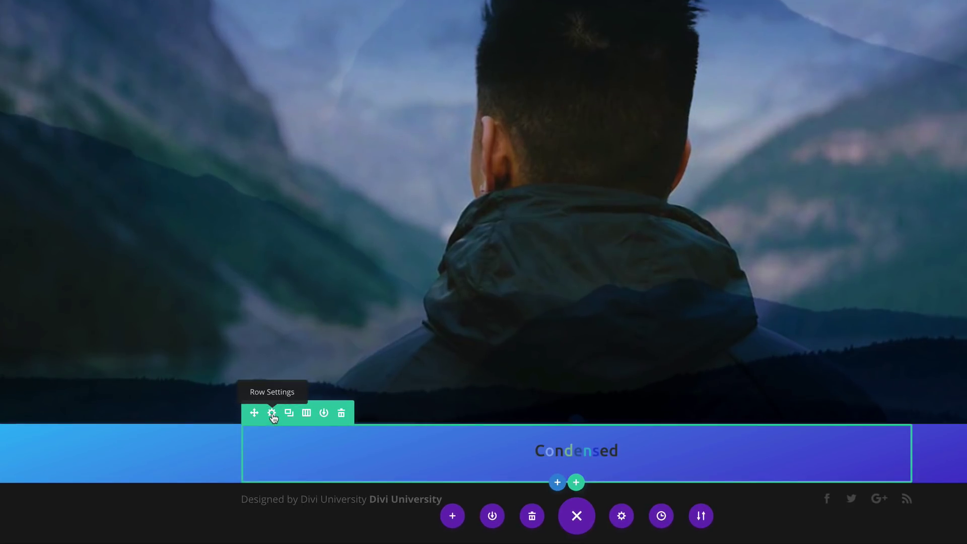
click(275, 416)
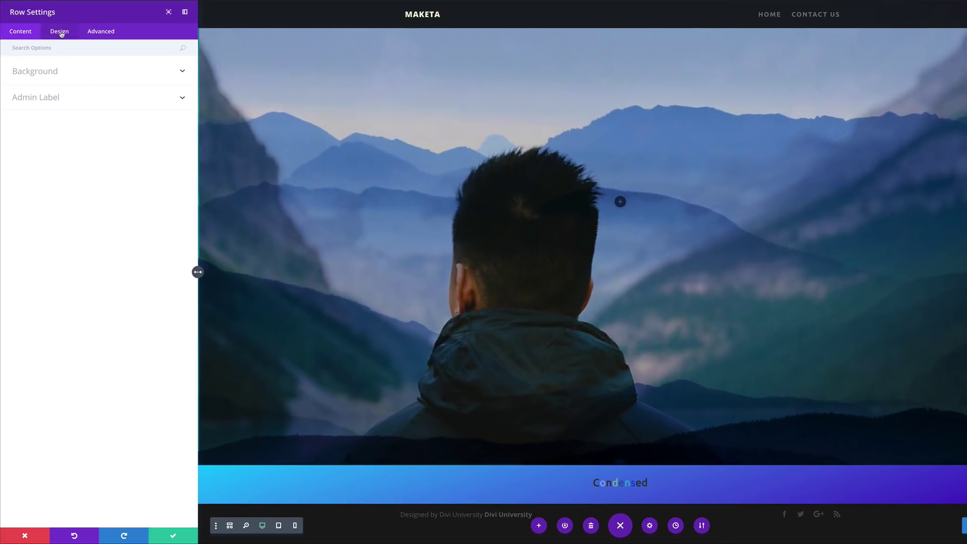
click(60, 31)
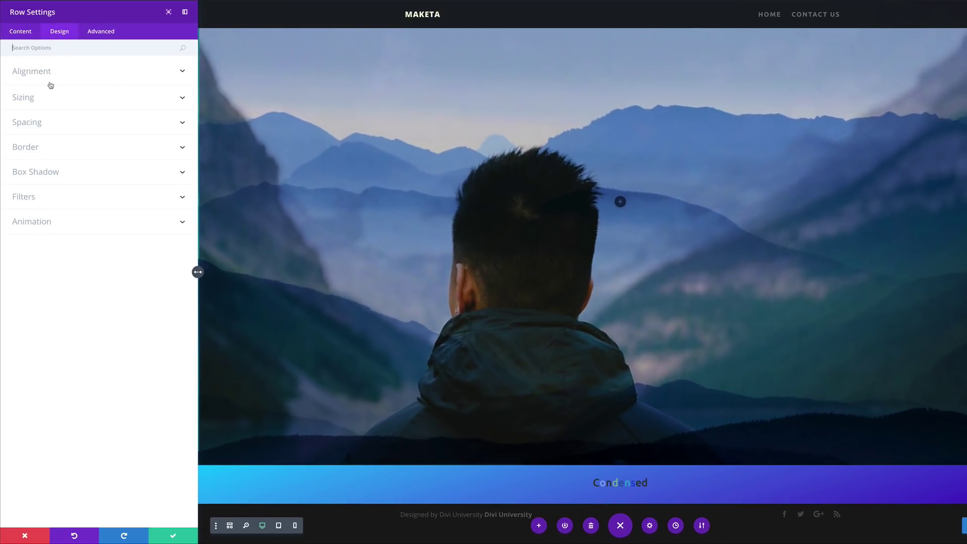
click(30, 102)
click(35, 131)
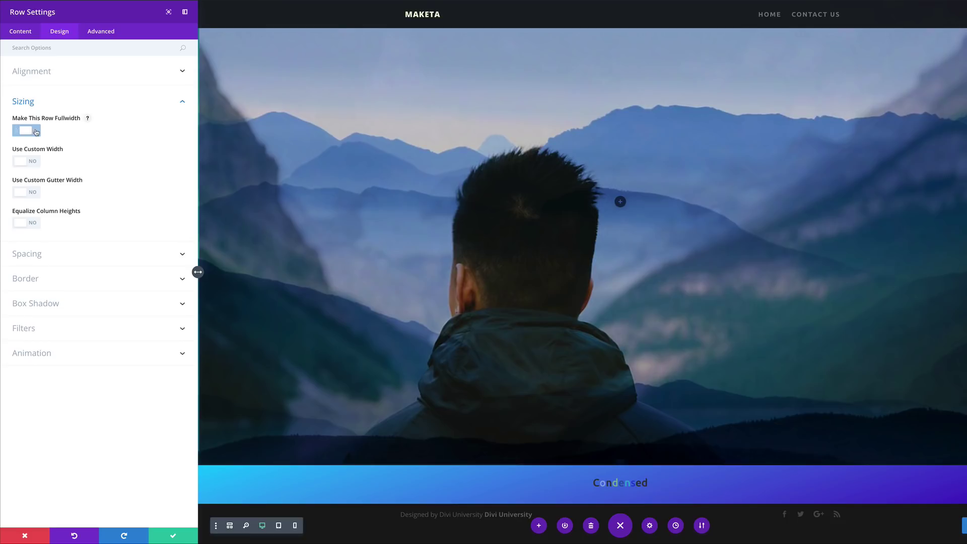
click(34, 162)
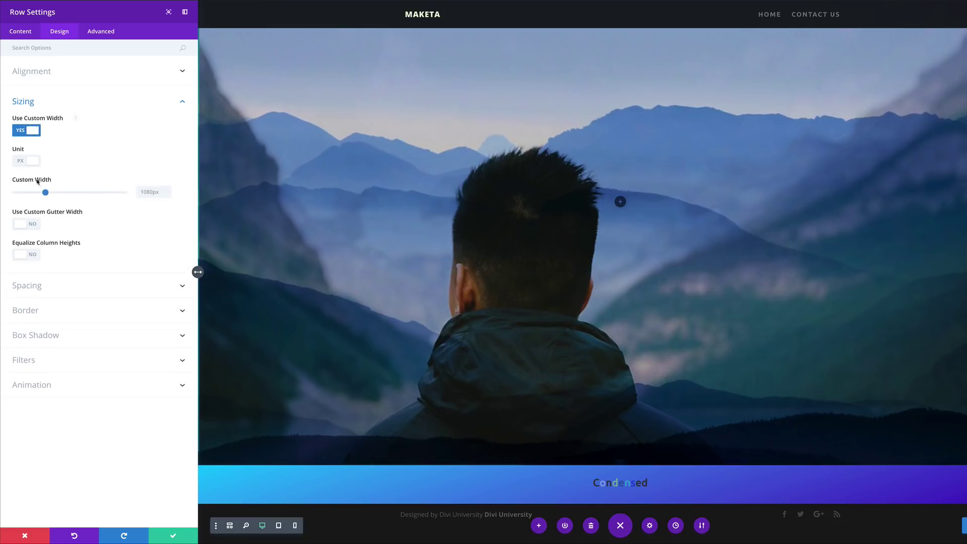
click(30, 164)
drag(50, 192, 131, 198)
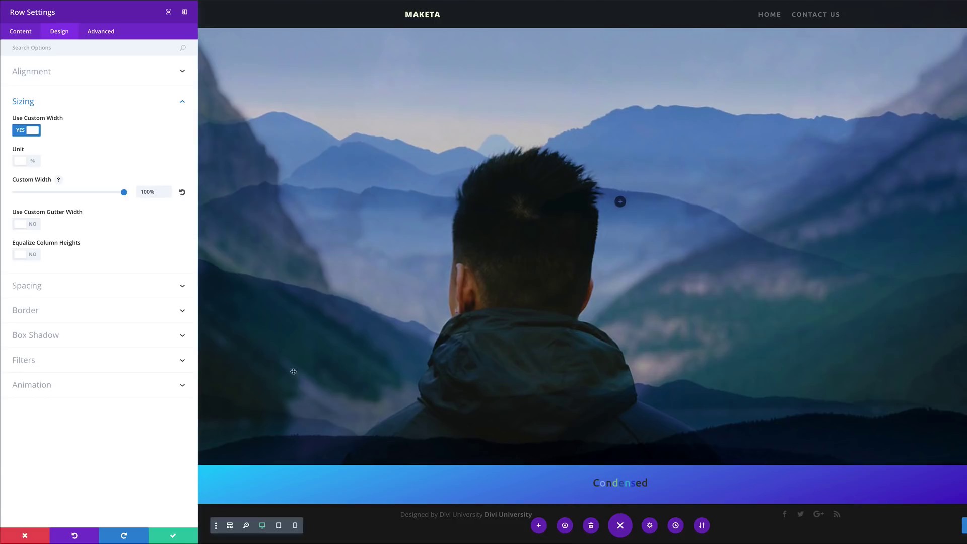
Step: Set the row's top and bottom custom padding to 200px and increase both to 300px
click(35, 287)
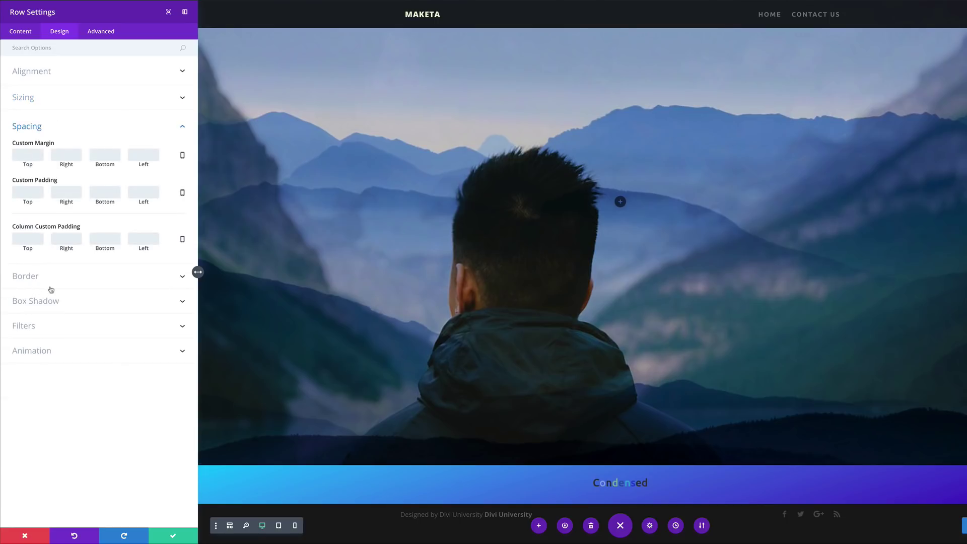
click(34, 192)
text(200px)
click(103, 193)
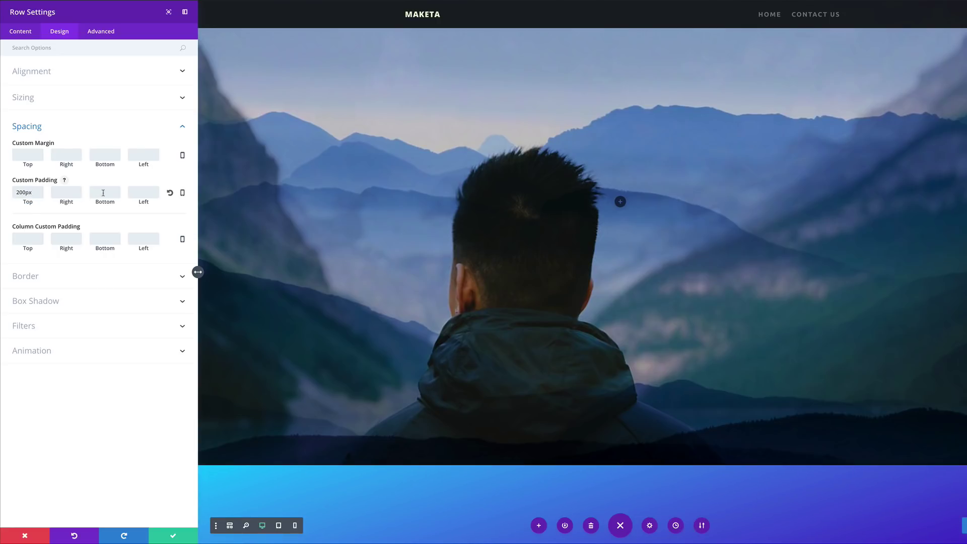
text(200px)
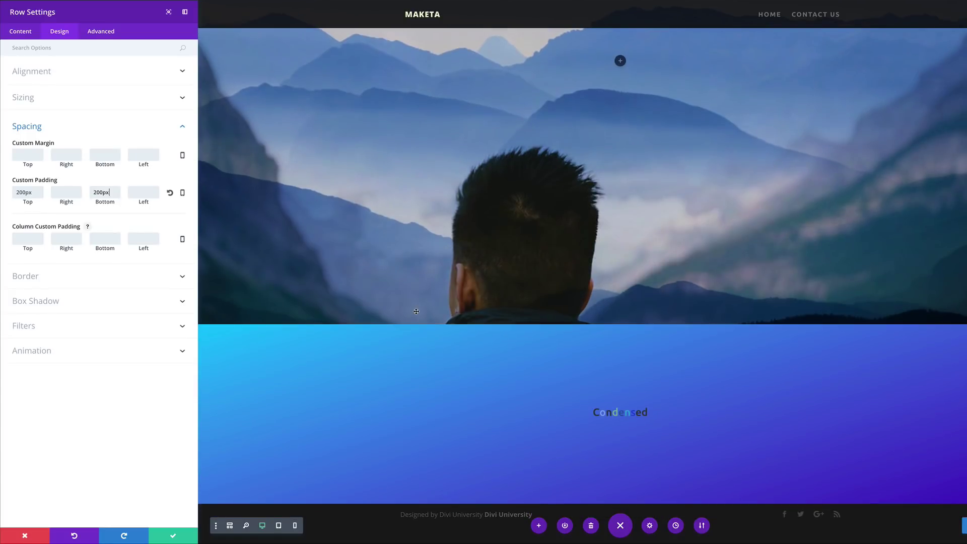
drag(20, 192, 12, 193)
text(3)
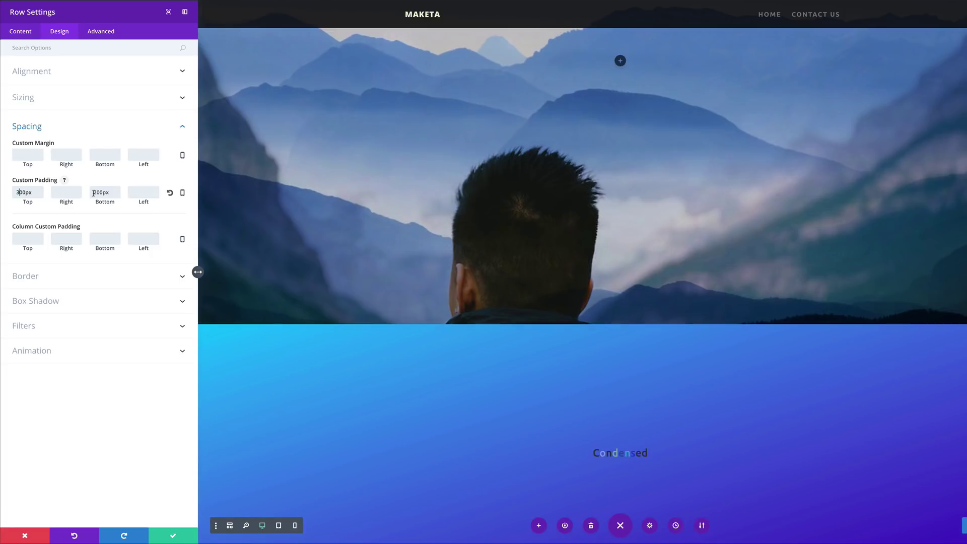
drag(96, 192, 91, 192)
text(3)
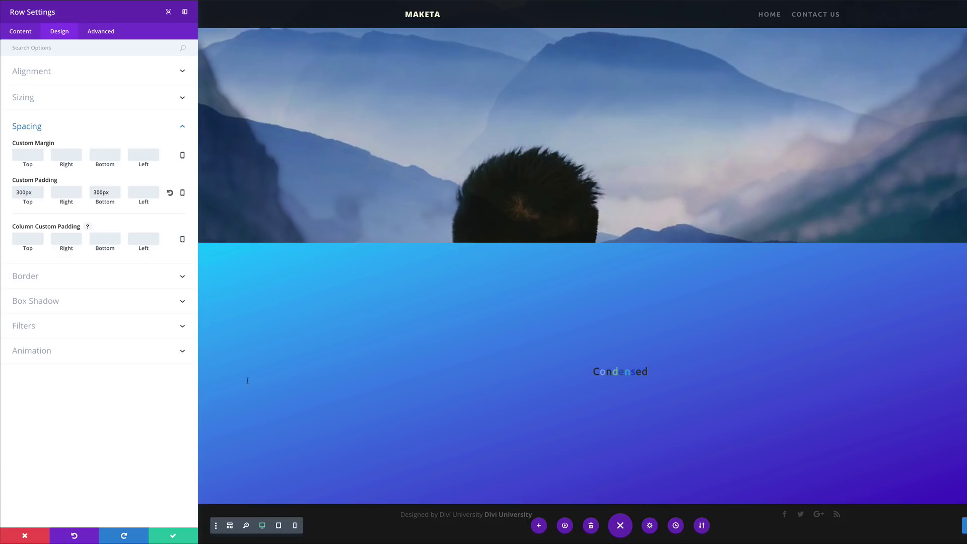
Step: Set the row's right and left custom padding to 60px
click(71, 194)
text(60)
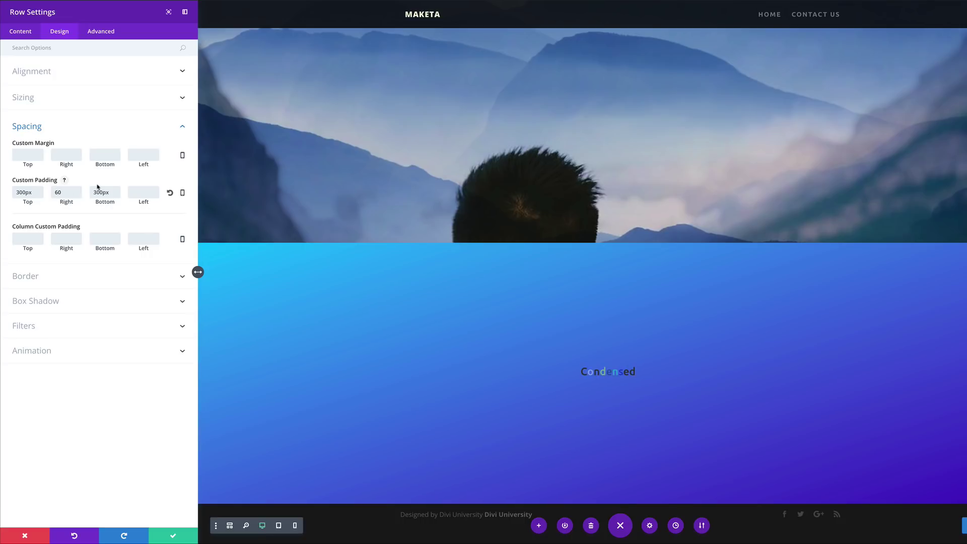
click(144, 195)
text(60px)
Step: Set the blend mode of the row containing the "Condensed" heading to Overlay and save the row settings
click(59, 330)
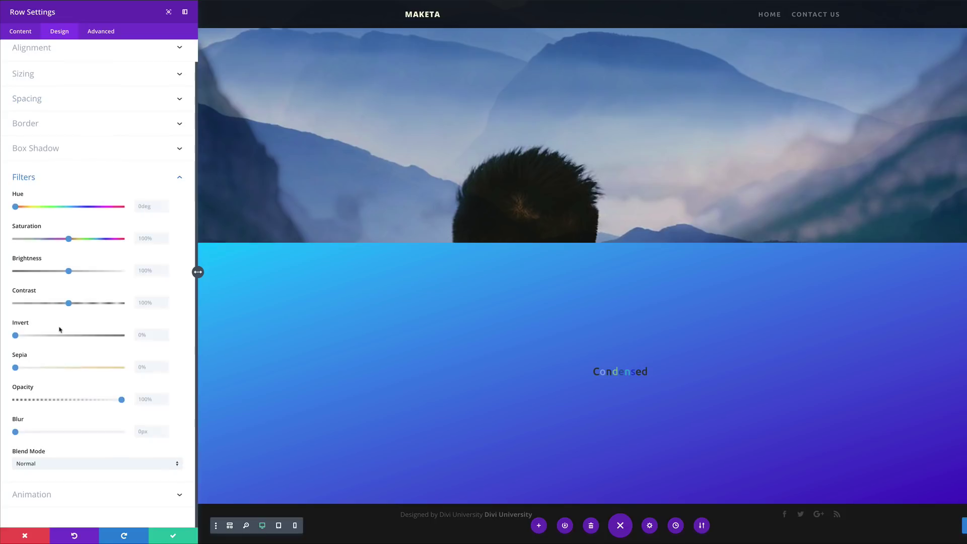
click(94, 465)
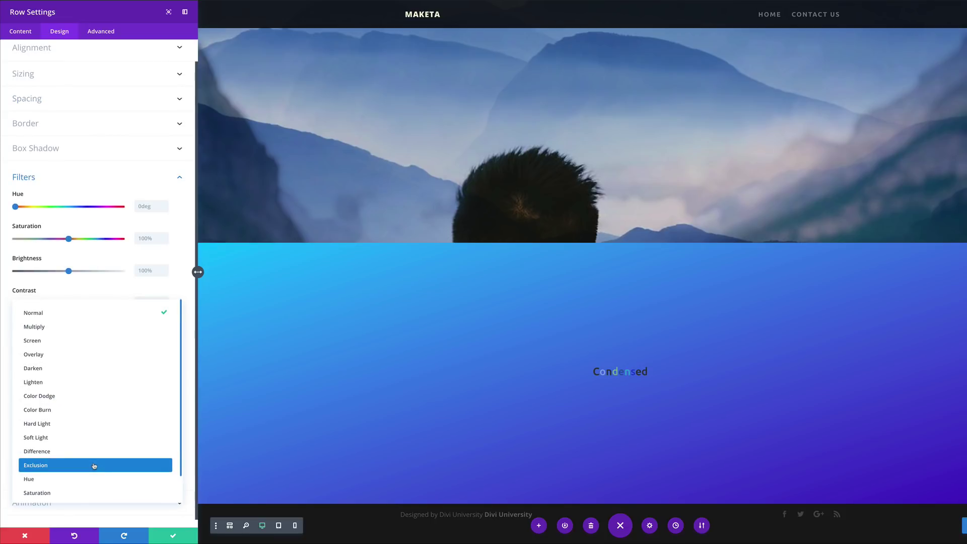
click(83, 355)
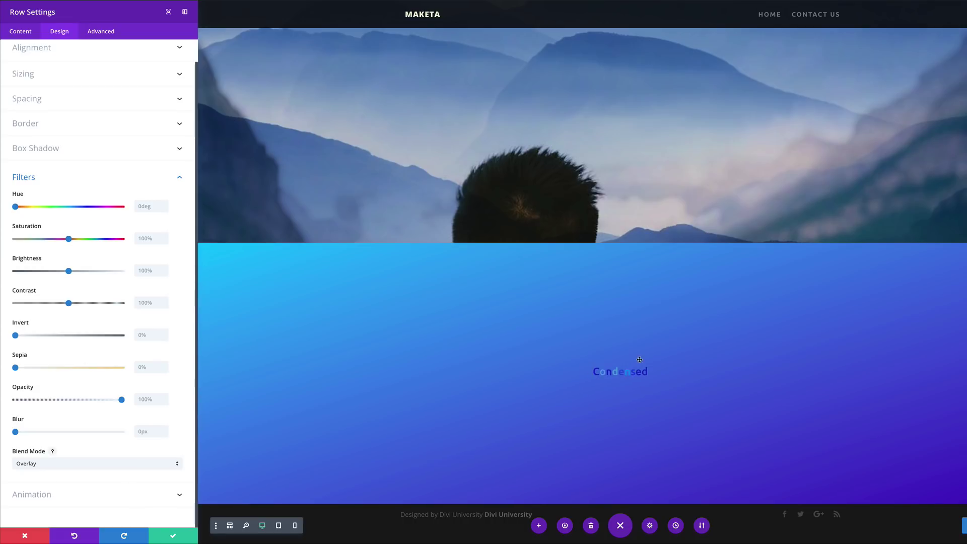
click(173, 538)
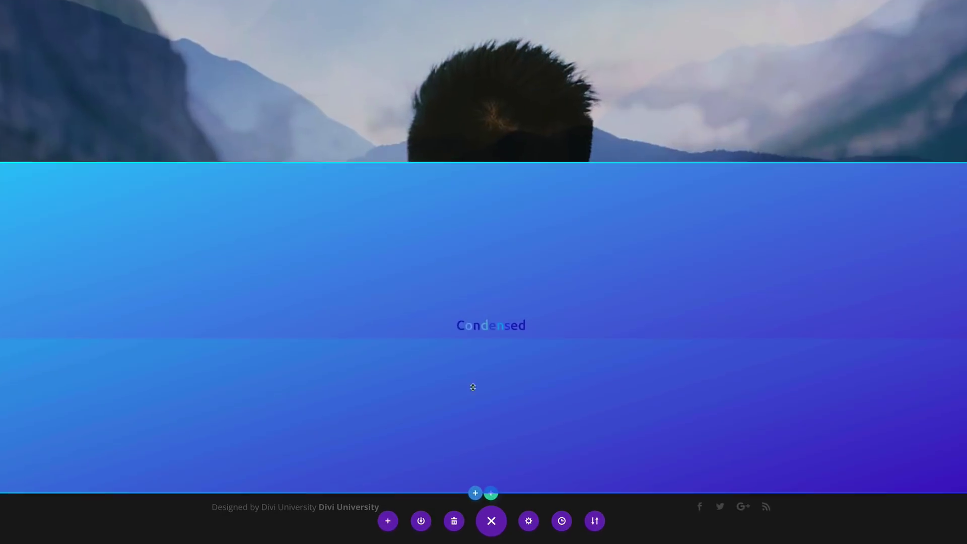
Step: Set the "Condensed" Text module's Heading 2 font to Nunito with a Bold font weight
mouse_move(478, 333)
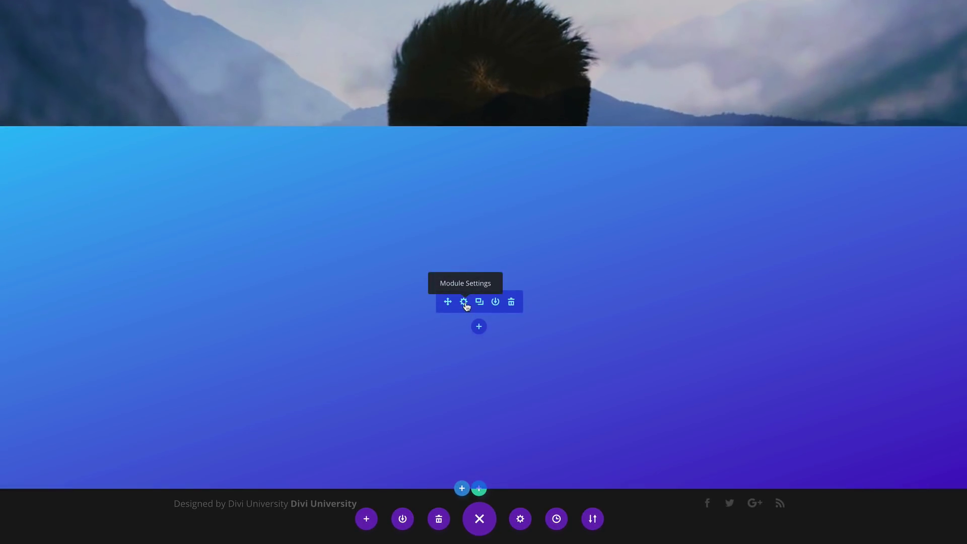
click(464, 302)
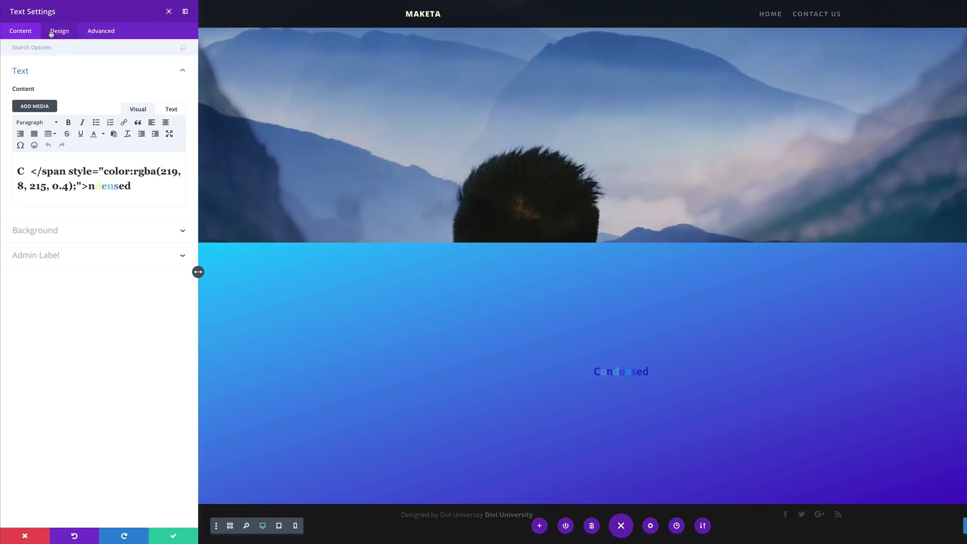
click(64, 34)
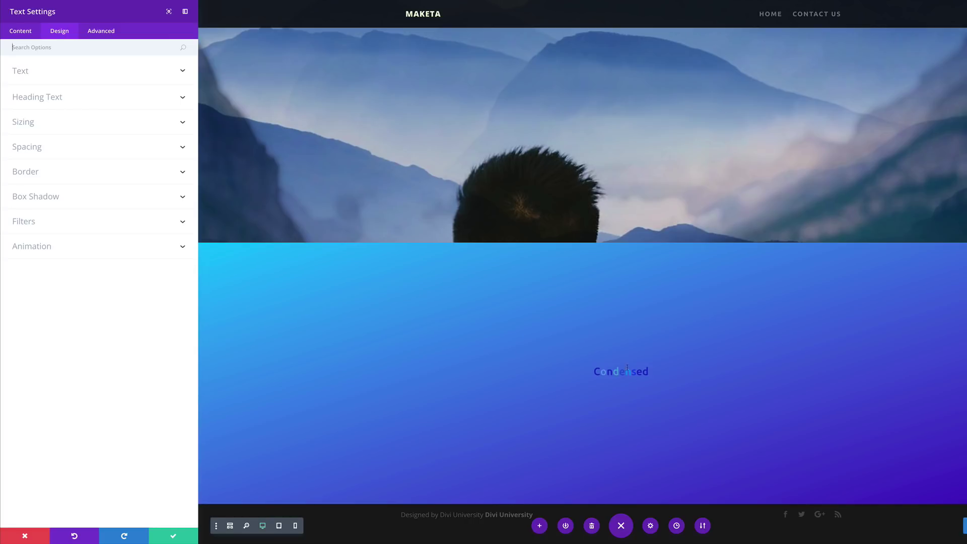
click(58, 98)
click(57, 82)
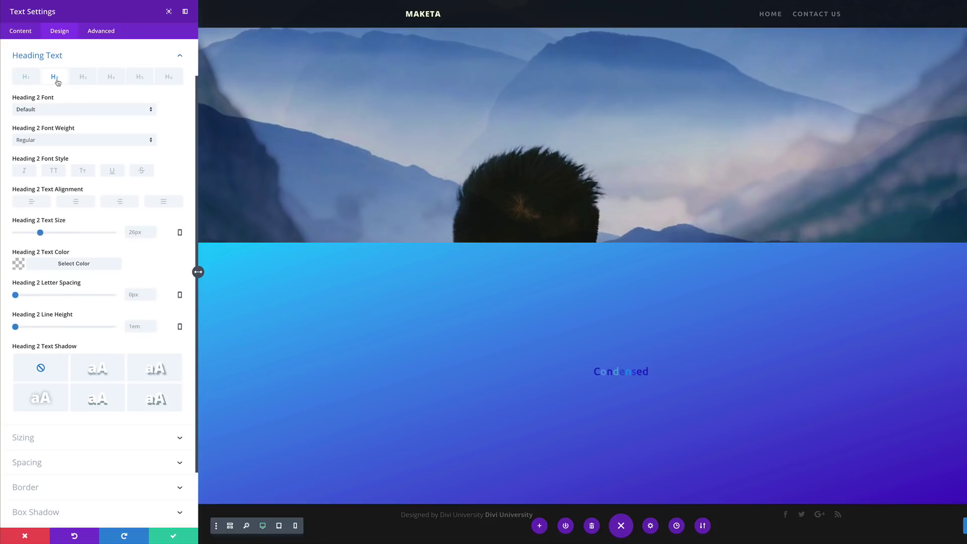
click(58, 110)
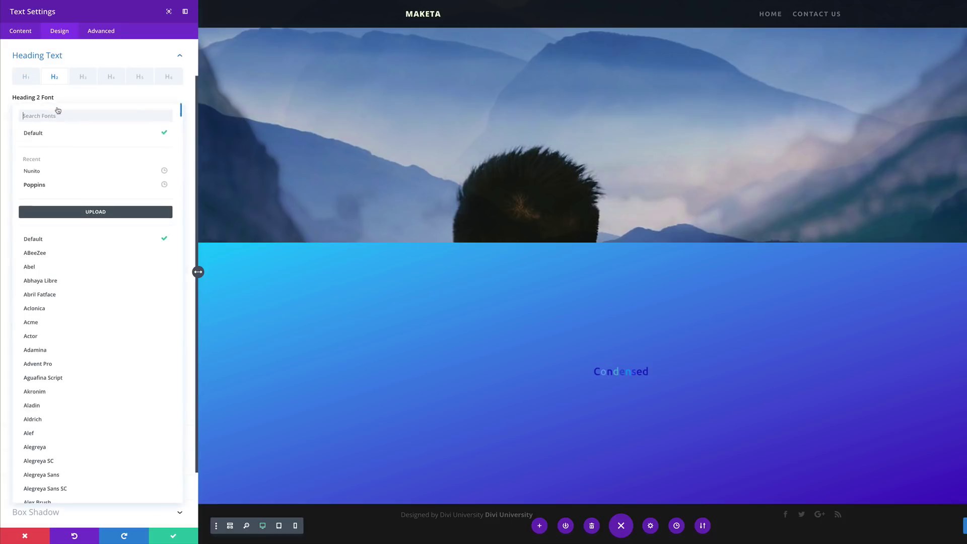
click(54, 172)
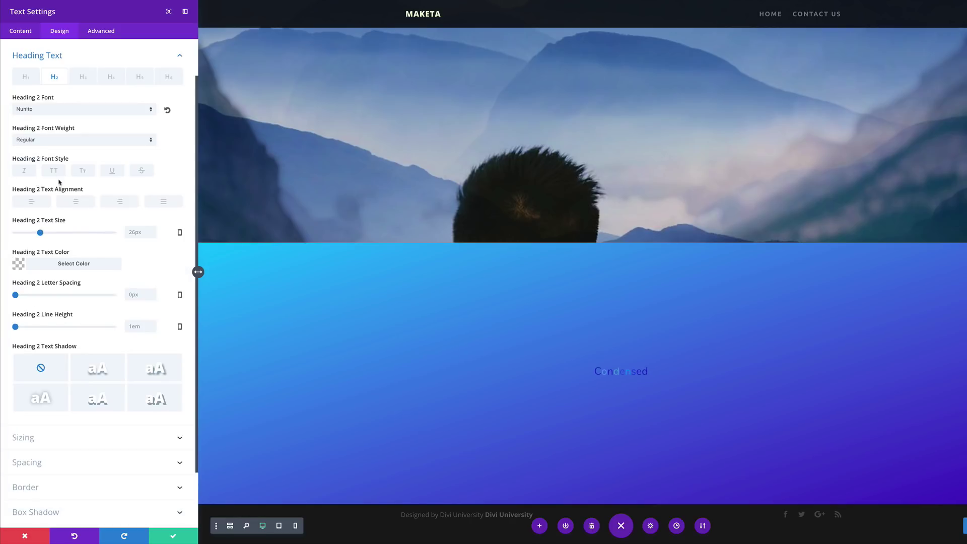
click(52, 142)
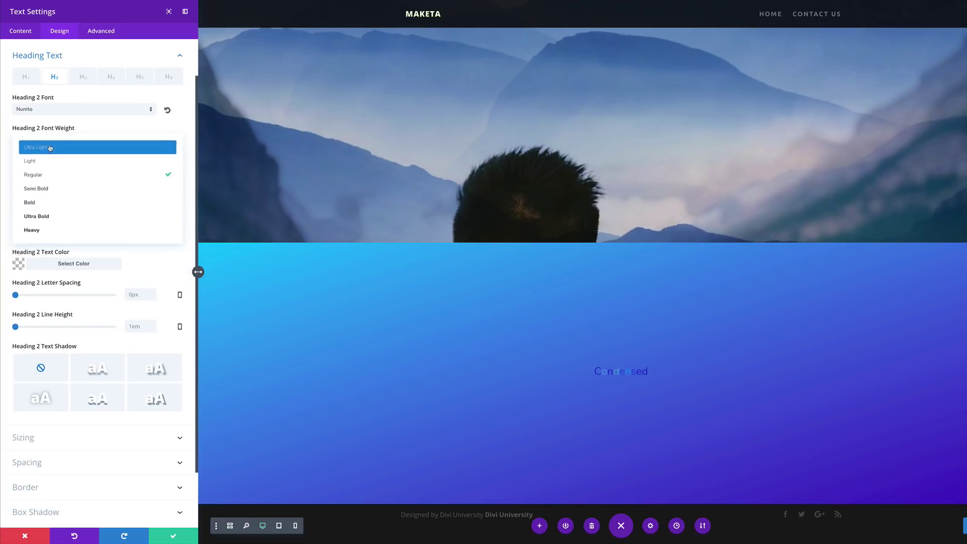
click(53, 200)
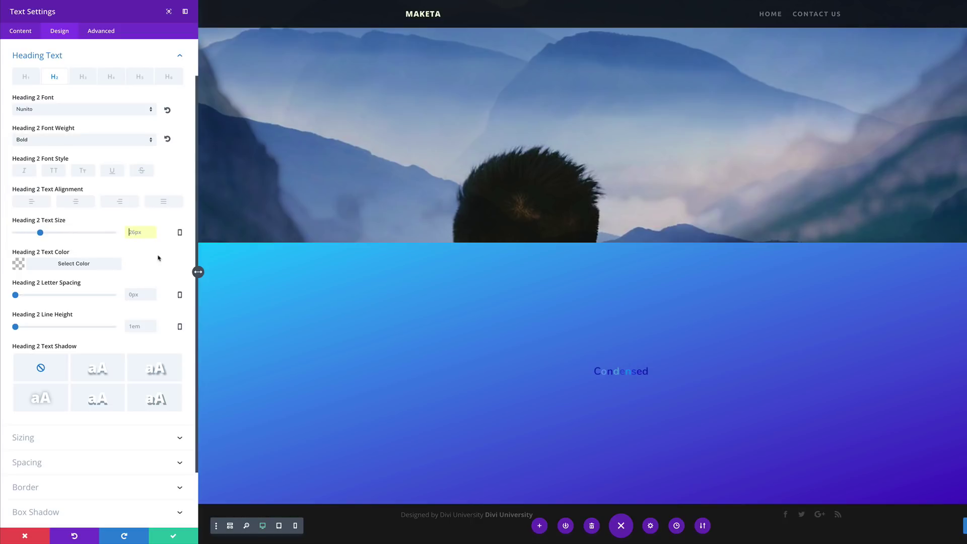
Step: Set the Heading 2 text size to 16vw and its letter spacing to -0.2em
click(141, 232)
text(16vw)
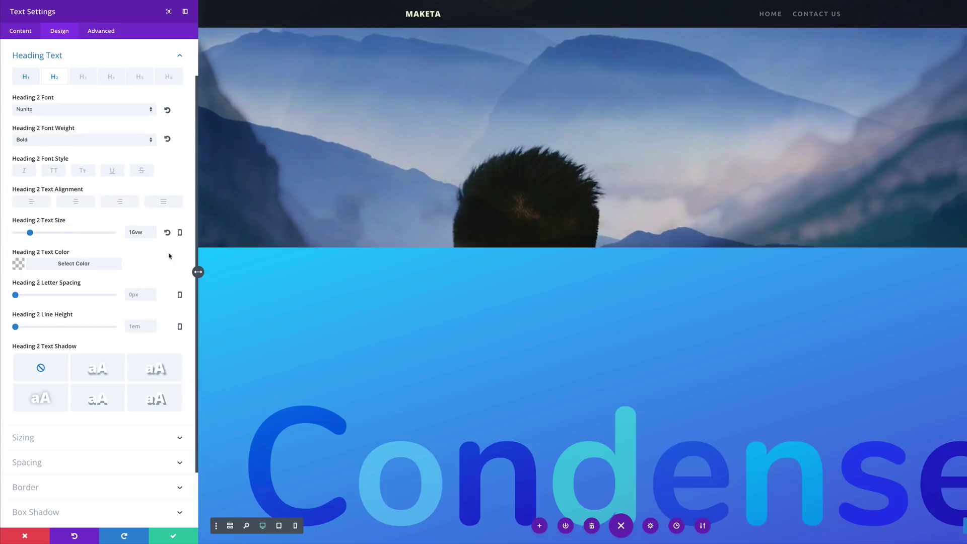
scroll(477, 337, down, 3)
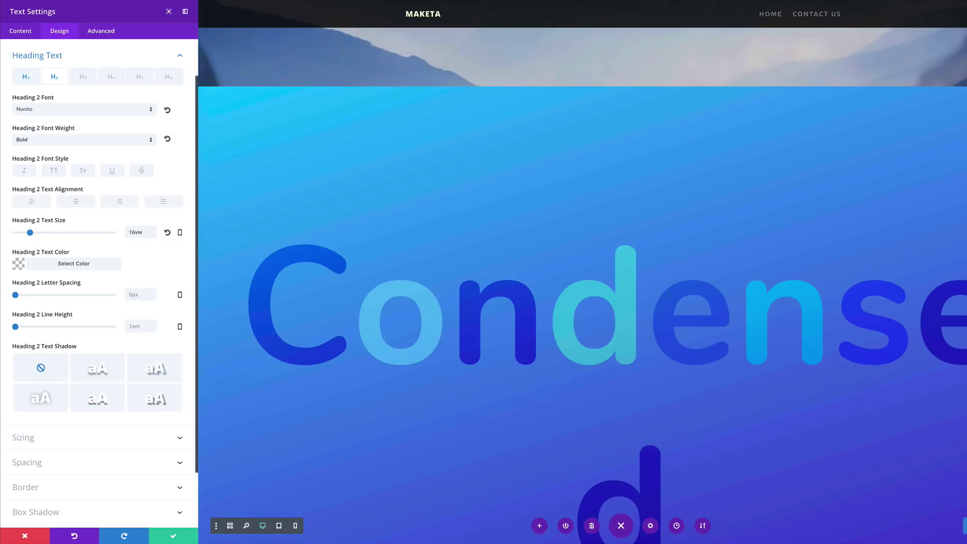
scroll(541, 313, down, 1)
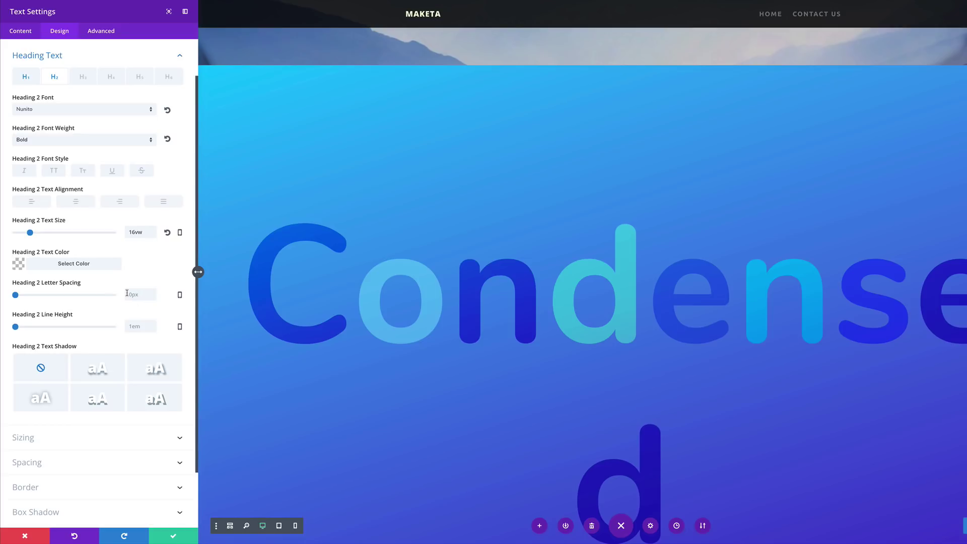
click(153, 298)
text(-0.2em)
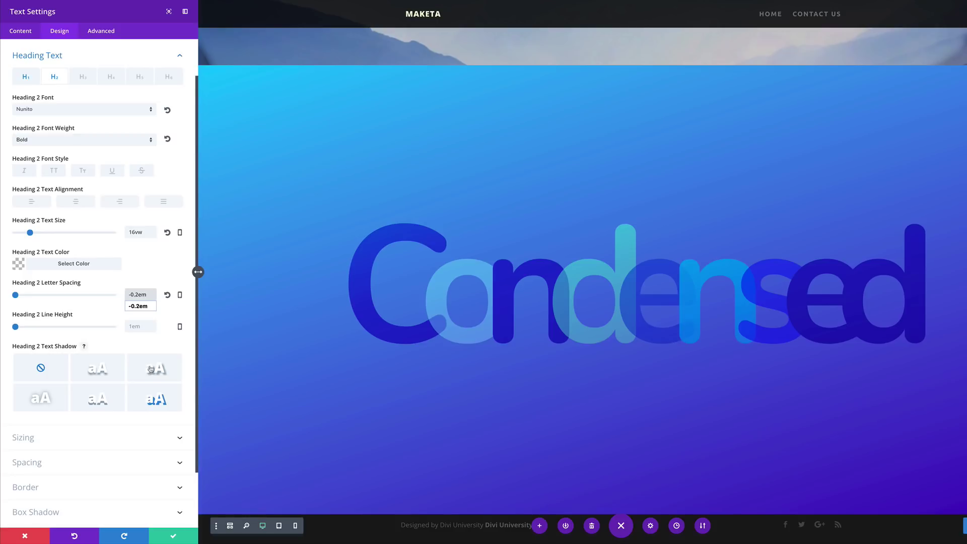
click(167, 276)
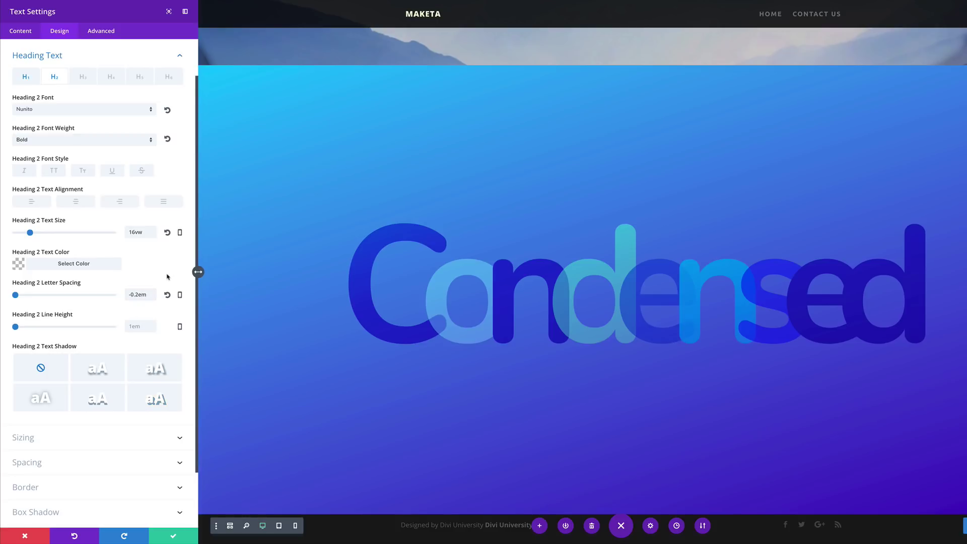
Step: Set the Heading 2 text color to semi-transparent black, rgba(0,0,0,0.36)
click(19, 265)
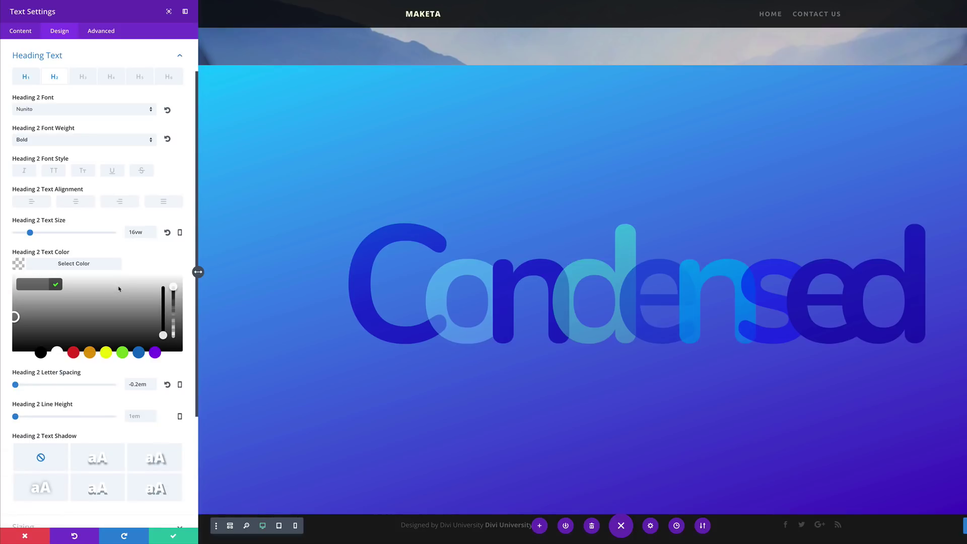
click(174, 294)
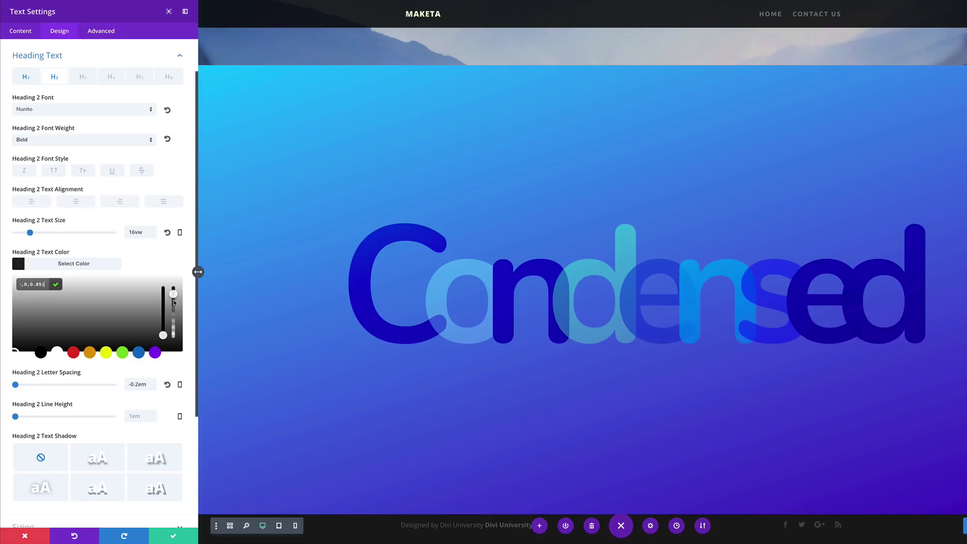
click(174, 295)
click(173, 295)
click(16, 283)
text(rgba(0,0,0,0.36))
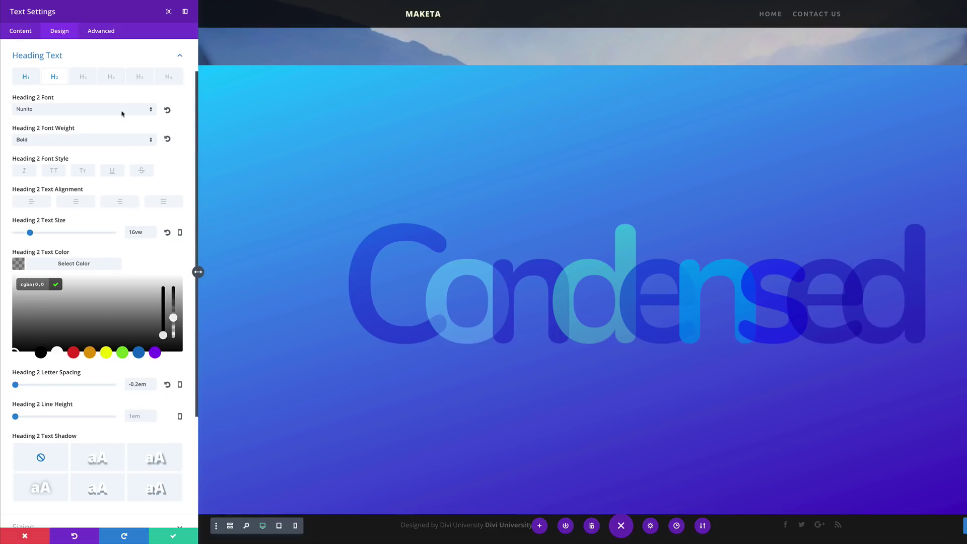
Step: Give the Text module the CSS class "letter-spacing" and save the module
click(102, 32)
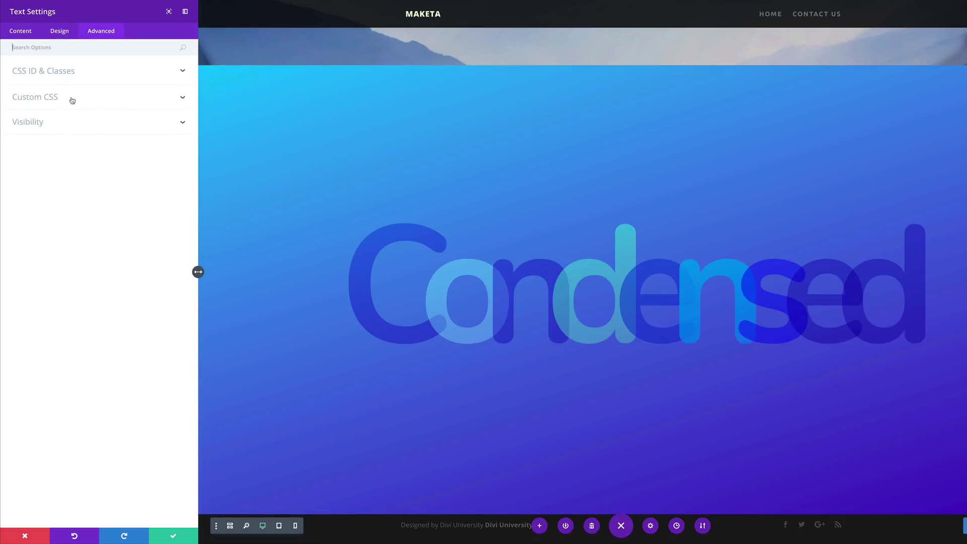
click(76, 78)
click(68, 131)
text(letter-spacing)
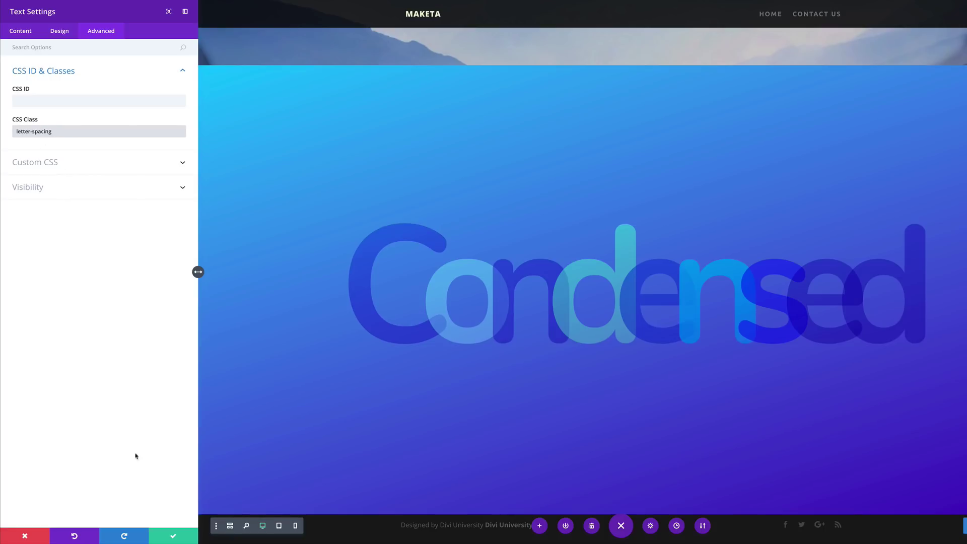
click(173, 536)
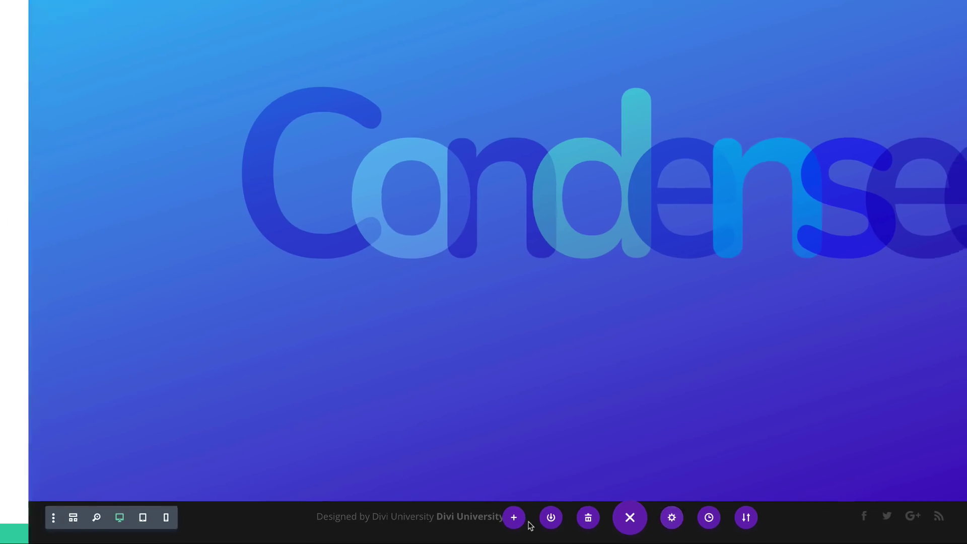
Step: Add page custom CSS keyframes et_pb_fade_2: opacity 0 and letter-spacing 0em at 0% and 100%, opacity 1 and -0.25em at 50%; save the settings
click(101, 32)
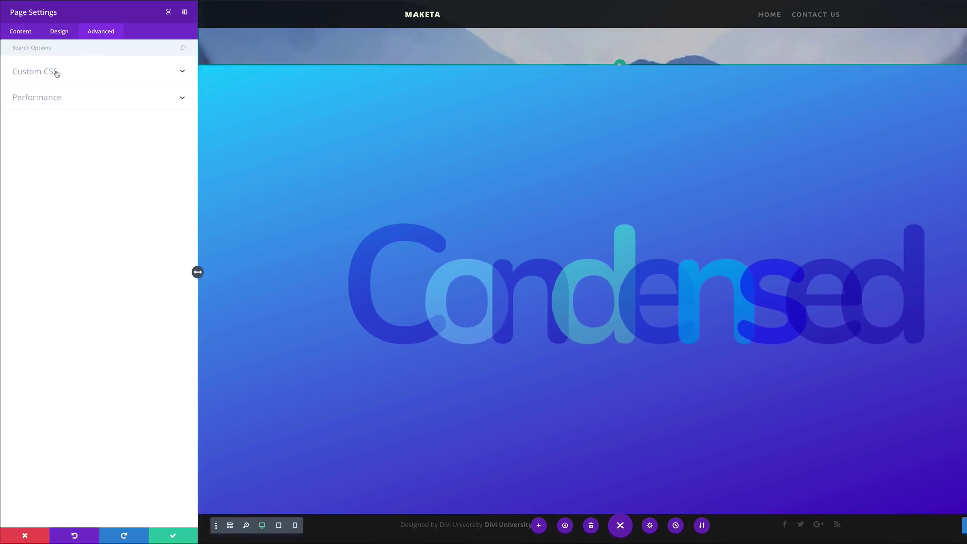
click(57, 72)
click(53, 98)
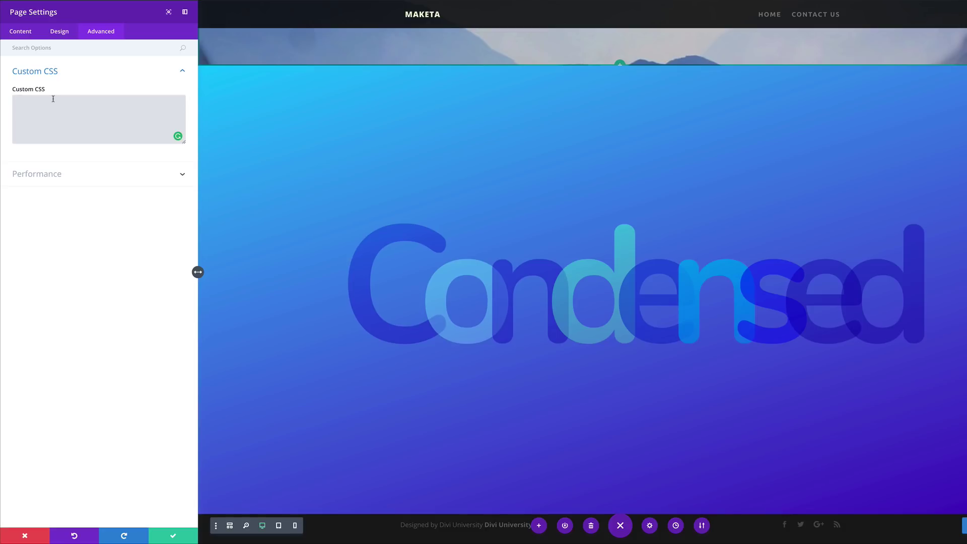
text(@keyframes et_pb_fade_2 {   0%   { opacity: 0; letter-spacing: 0em; }   50% { opacity: 1; letter-spacing: -0.25em; }   100%   { opacity: 0; letter-spacing: 0em; } })
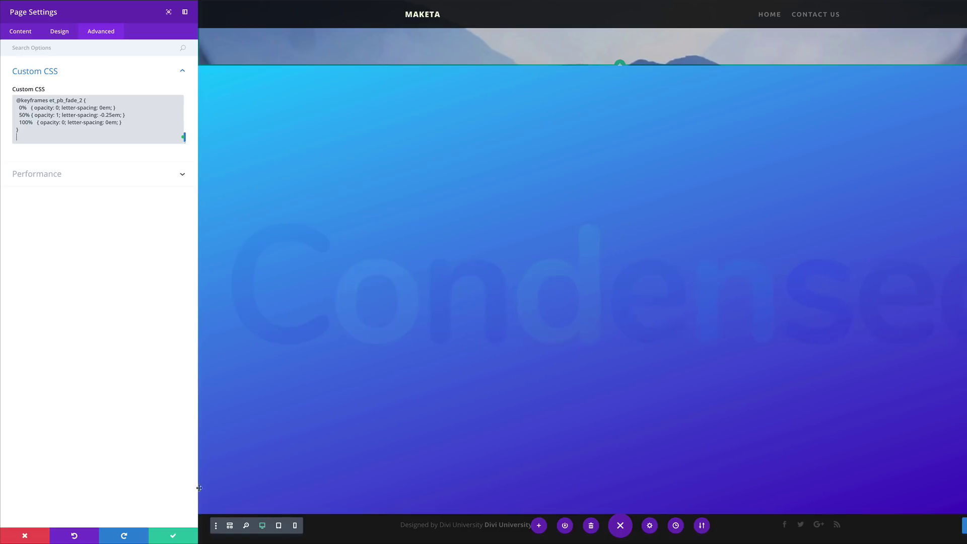
click(173, 537)
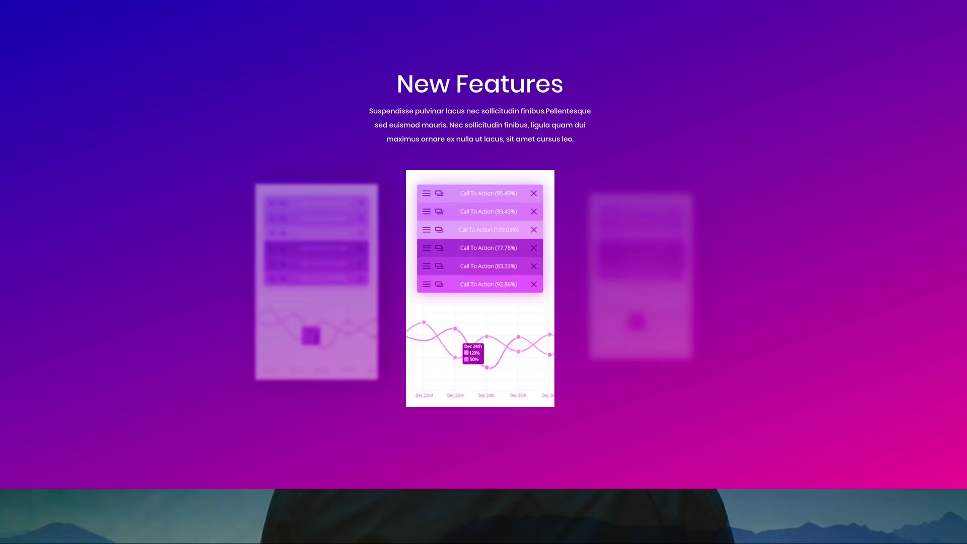
Step: Review the finished page from the New Features section down through the parallax section
scroll(483, 272, down, 5)
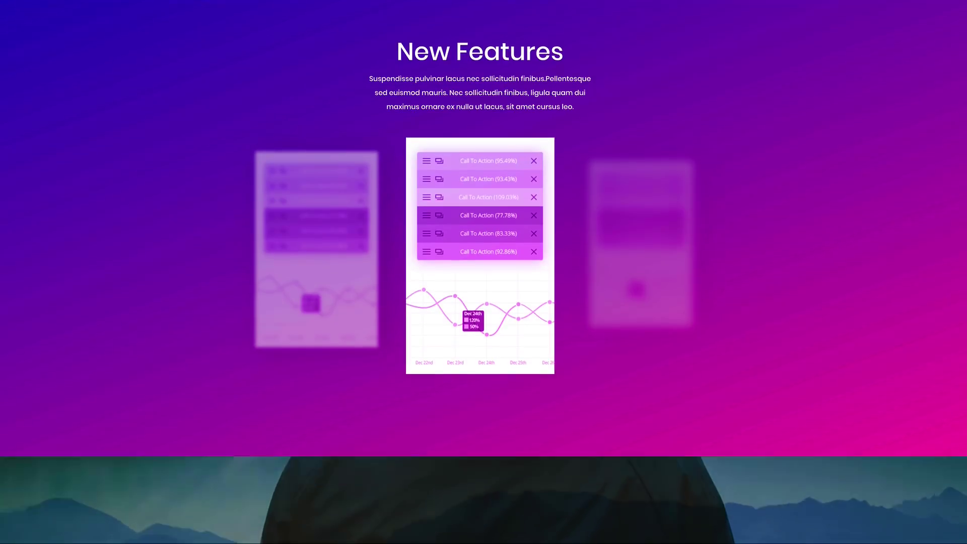
scroll(484, 272, down, 5)
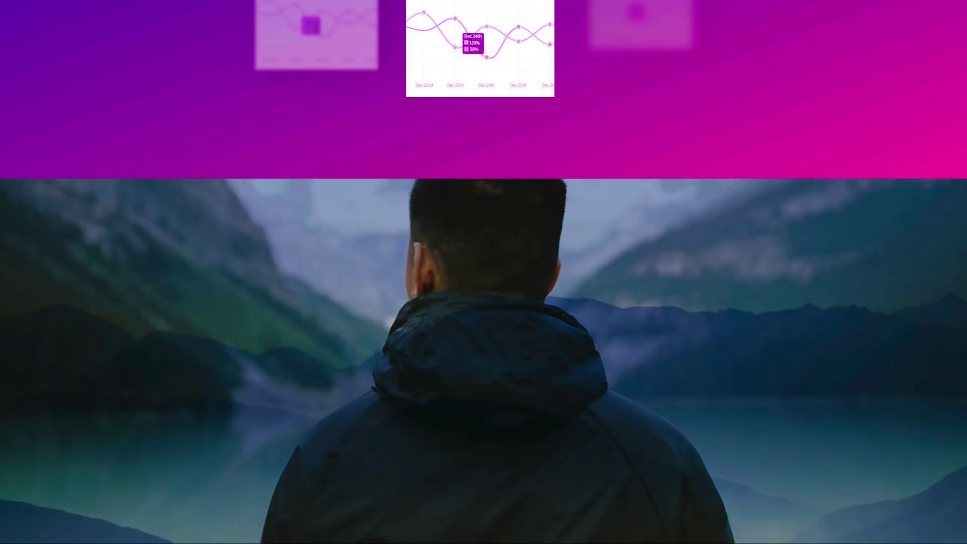